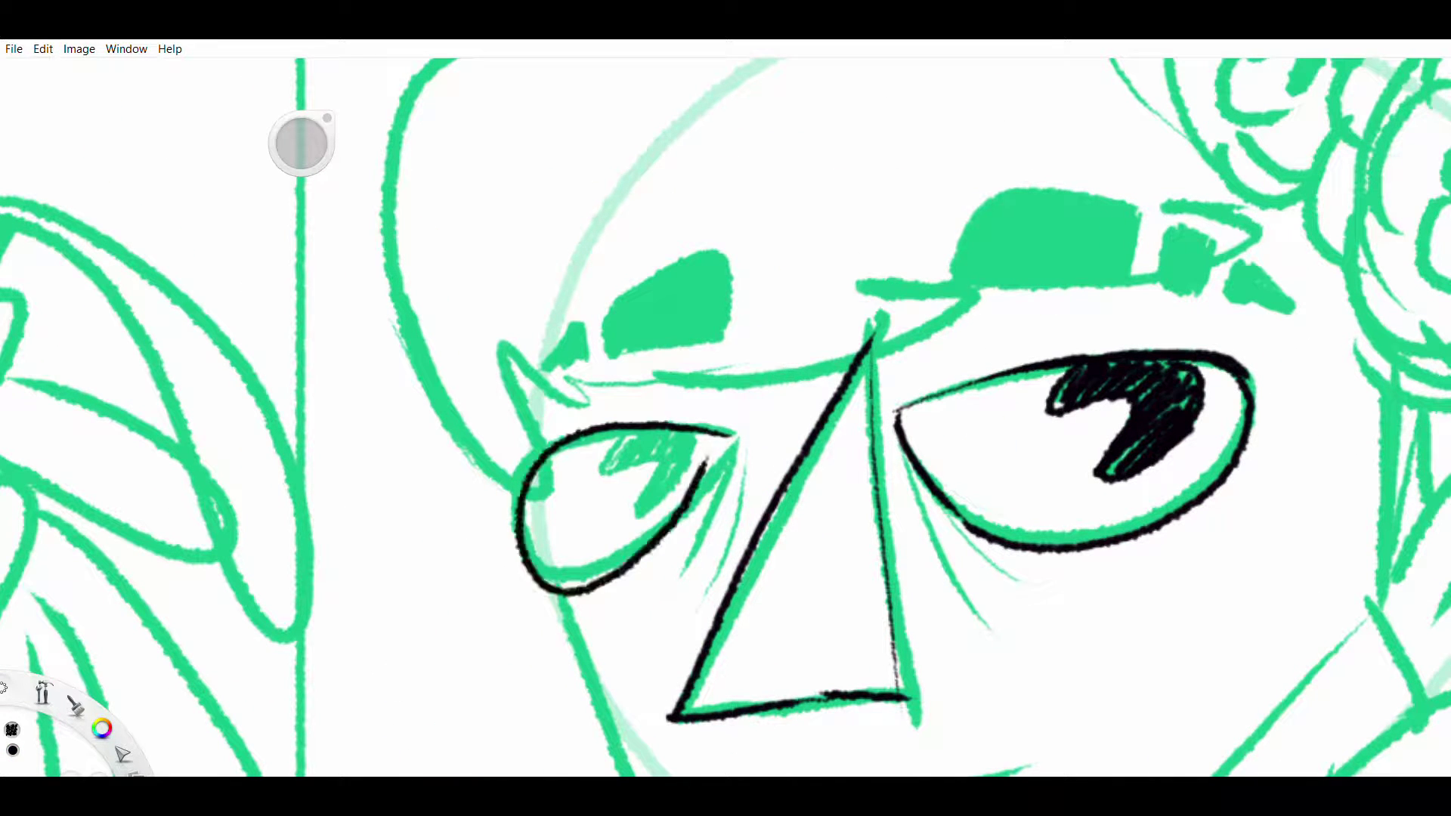
# - Ink the smaller eye's pupil in black over the green sketch and add short crease lines beneath both eyes
pyautogui.moveTo(601, 464); pyautogui.dragTo(639, 518)
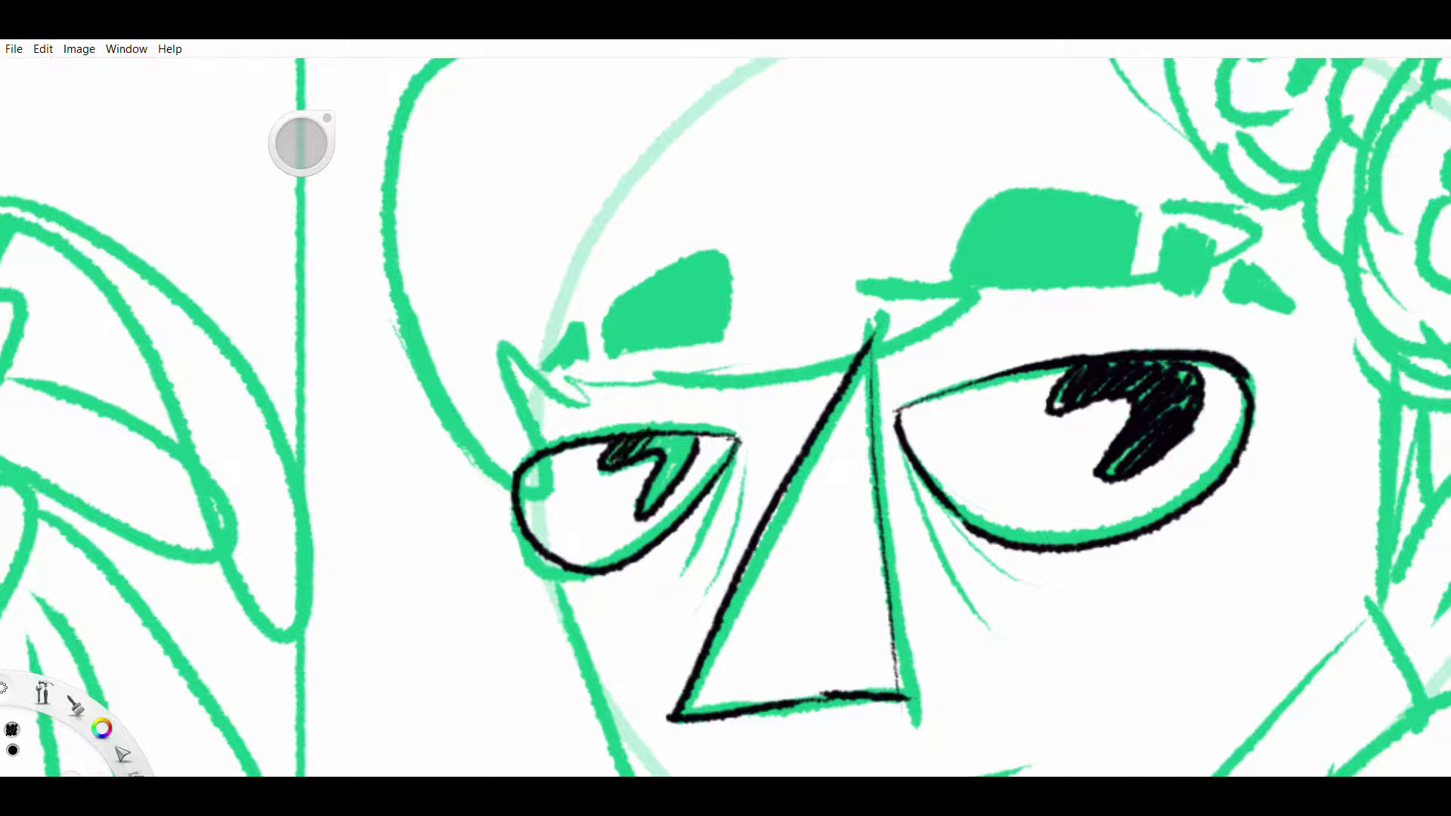
pyautogui.moveTo(684, 442); pyautogui.dragTo(650, 506)
pyautogui.moveTo(745, 454); pyautogui.dragTo(735, 525)
pyautogui.moveTo(729, 529); pyautogui.dragTo(684, 575)
pyautogui.moveTo(907, 468); pyautogui.dragTo(938, 521)
pyautogui.moveTo(937, 506); pyautogui.dragTo(998, 574)
# - Ink the mouth as a short, slightly slanted black line below the nose
pyautogui.press('space')
pyautogui.moveTo(975, 373); pyautogui.dragTo(838, 191)
pyautogui.hotkey('ctrl', 'z')
pyautogui.moveTo(718, 616); pyautogui.dragTo(899, 584)
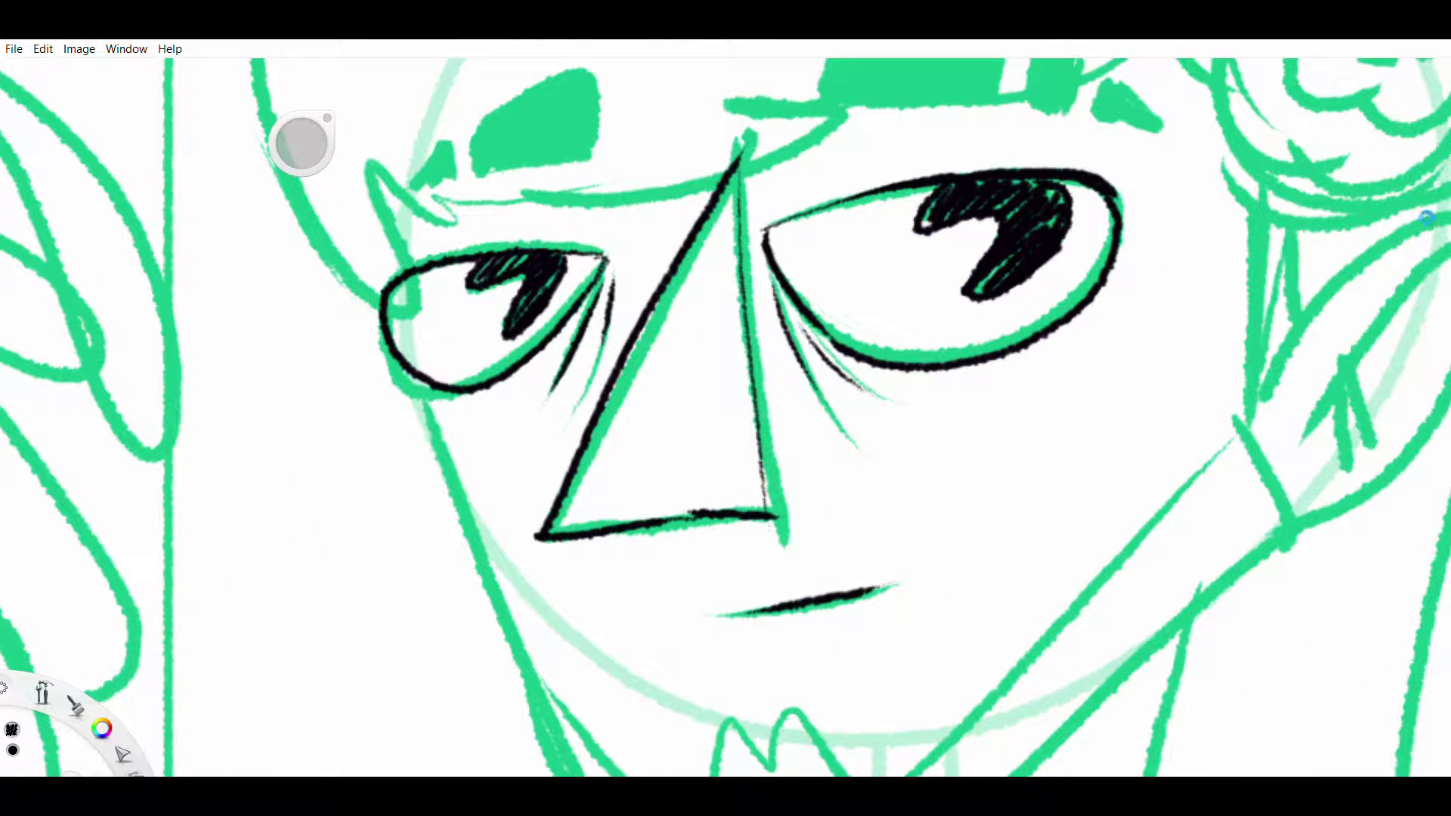
# - Outline the three segments of the eyebrow above the larger eye and fill them solid black
pyautogui.moveTo(302, 143)
pyautogui.mouseDown()
pyautogui.moveTo(272, 226)
pyautogui.moveTo(300, 388)
pyautogui.mouseUp()
pyautogui.moveTo(834, 272)
pyautogui.mouseDown()
pyautogui.moveTo(801, 371)
pyautogui.moveTo(986, 361)
pyautogui.mouseUp()
pyautogui.moveTo(832, 270)
pyautogui.mouseDown()
pyautogui.moveTo(926, 270)
pyautogui.moveTo(998, 360)
pyautogui.mouseUp()
pyautogui.moveTo(1024, 300)
pyautogui.mouseDown()
pyautogui.moveTo(1074, 371)
pyautogui.moveTo(1133, 374)
pyautogui.moveTo(1156, 393)
pyautogui.mouseUp()
pyautogui.click(899, 321)
pyautogui.click(1043, 337)
pyautogui.click(1111, 367)
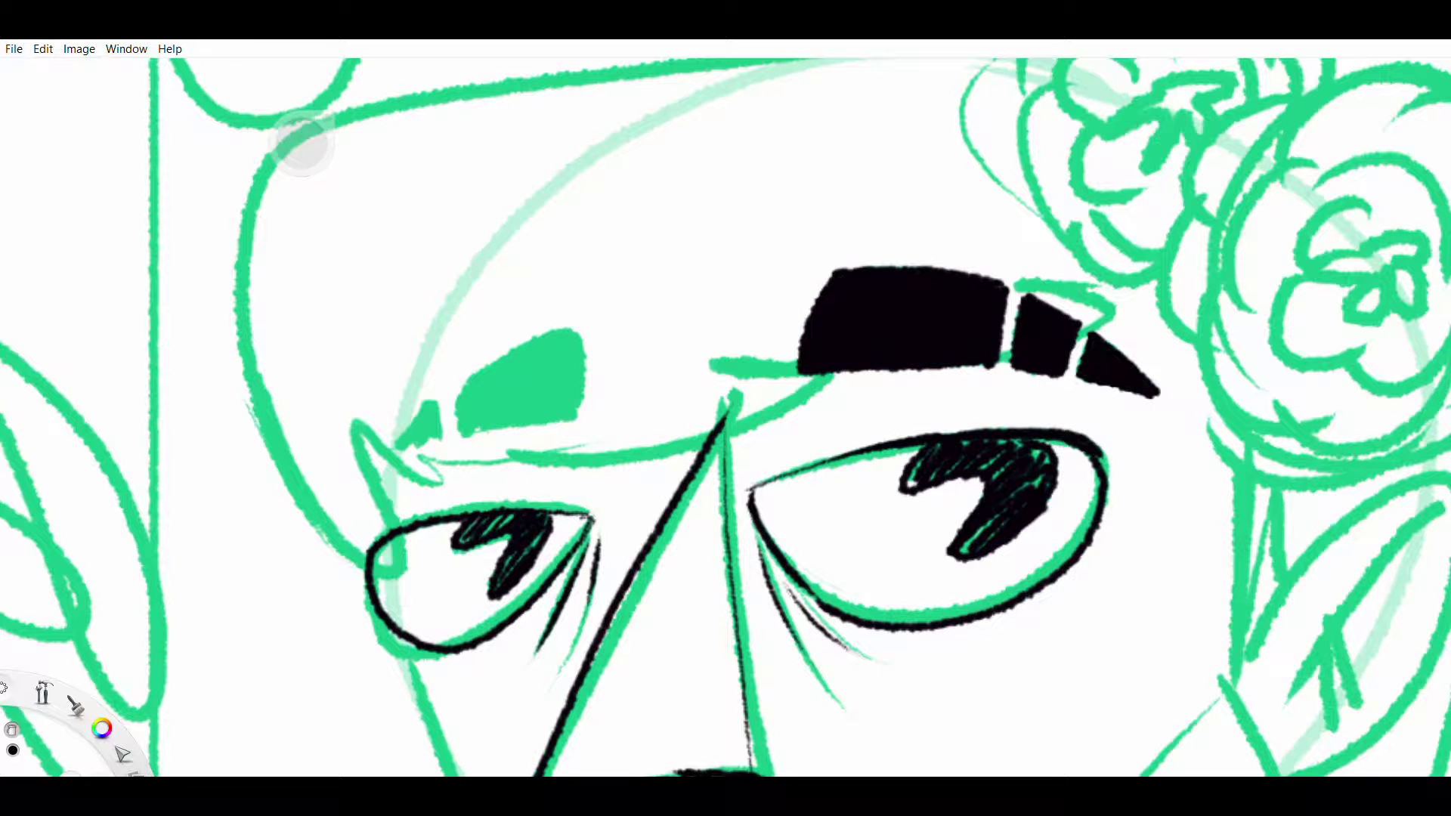
# - Outline and fill both segments of the eyebrow above the smaller eye in solid black
pyautogui.moveTo(680, 378); pyautogui.dragTo(733, 381)
pyautogui.moveTo(637, 416)
pyautogui.mouseDown()
pyautogui.moveTo(614, 329)
pyautogui.moveTo(510, 439)
pyautogui.moveTo(637, 416)
pyautogui.mouseUp()
pyautogui.click(572, 385)
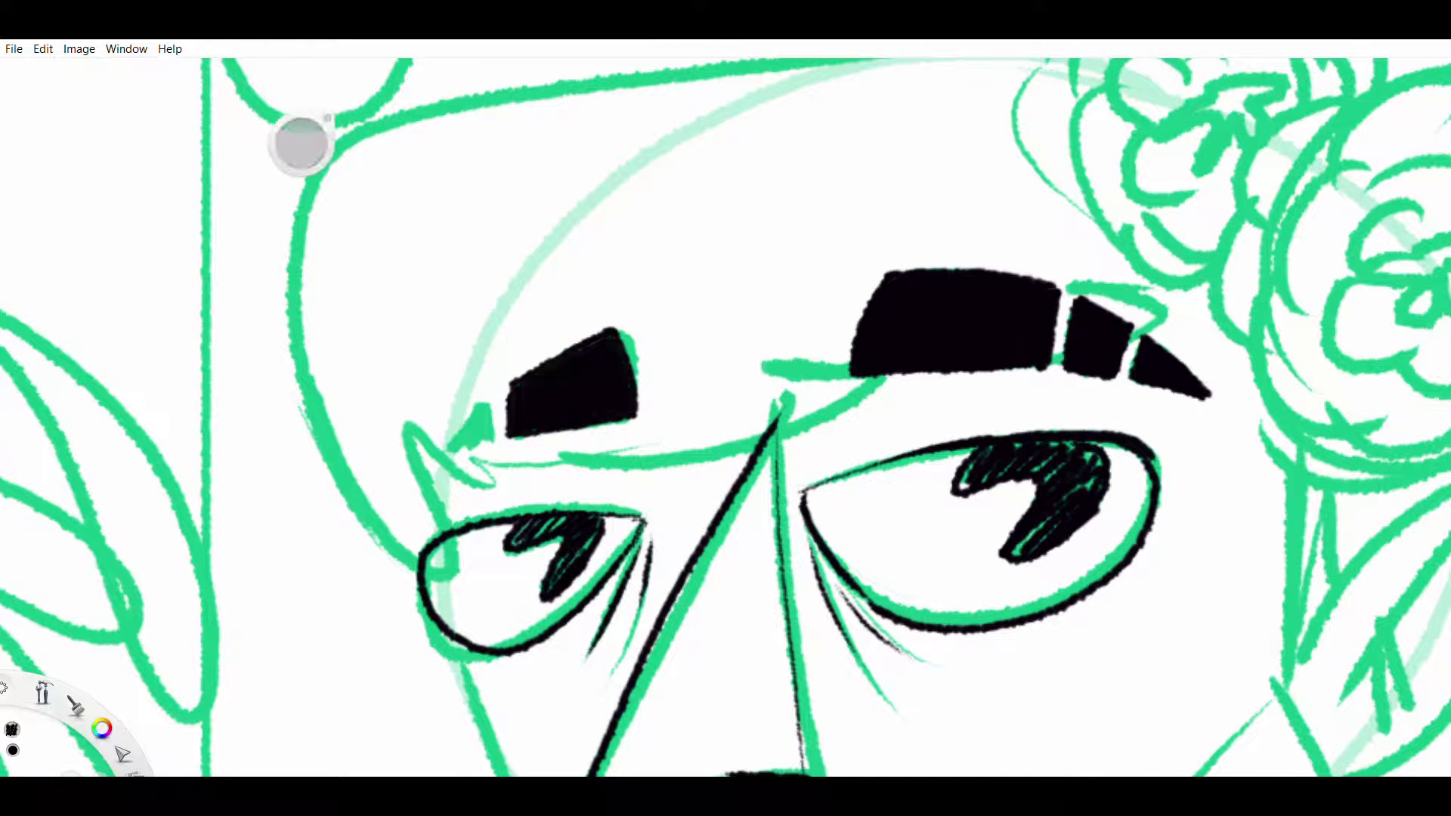
pyautogui.moveTo(487, 406); pyautogui.dragTo(493, 437)
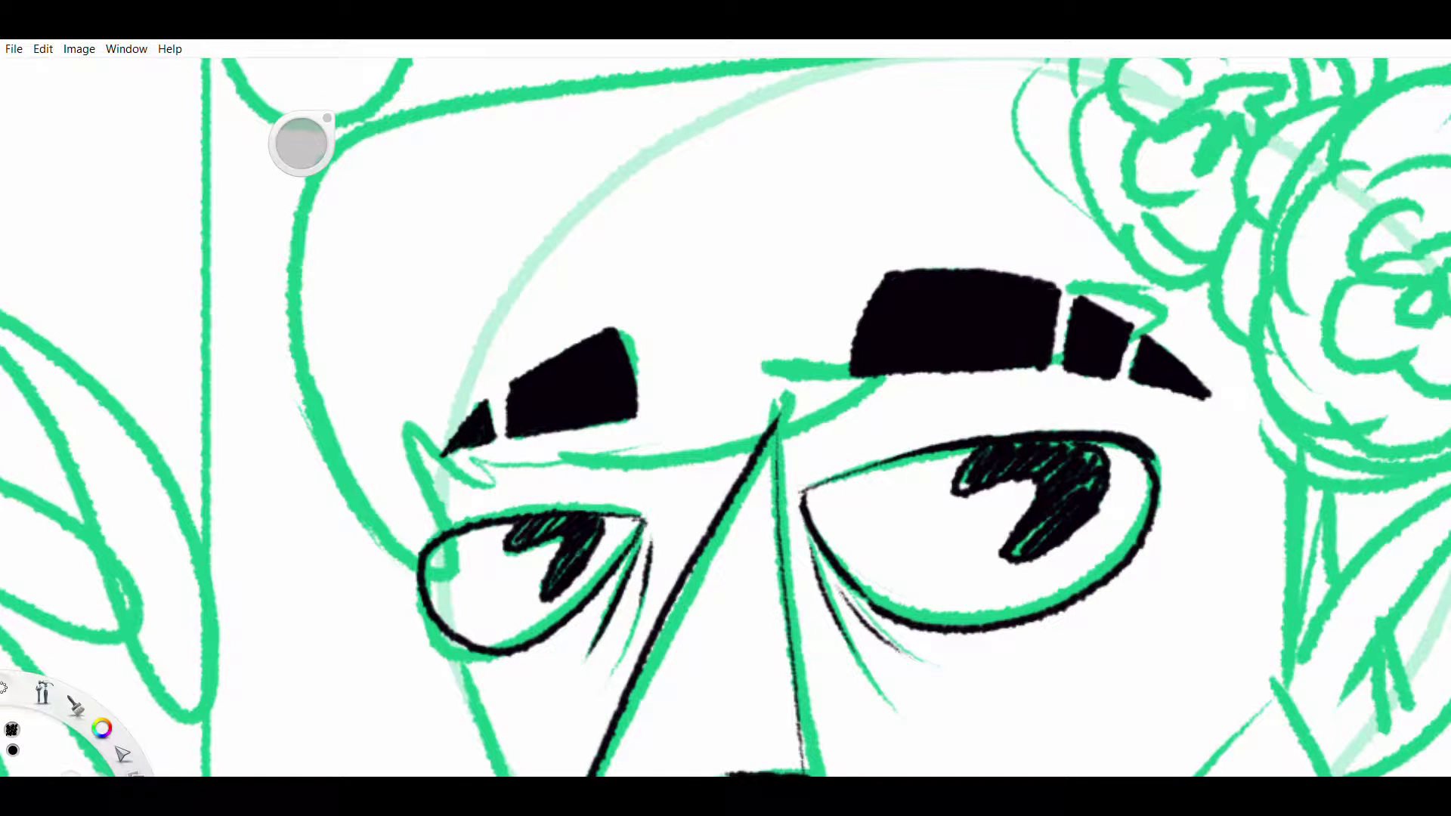
pyautogui.click(472, 429)
# - Ink the swept front hair in black, tracing its rounded outer contour and the hairline across the forehead
pyautogui.scroll(-5, 725, 416)
pyautogui.scroll(2, 725, 416)
pyautogui.moveTo(1021, 246)
pyautogui.mouseDown()
pyautogui.moveTo(597, 611)
pyautogui.moveTo(576, 518)
pyautogui.moveTo(703, 543)
pyautogui.moveTo(820, 529)
pyautogui.moveTo(900, 488)
pyautogui.moveTo(805, 483)
pyautogui.mouseUp()
pyautogui.hotkey('ctrl', 'z')
pyautogui.moveTo(900, 488); pyautogui.dragTo(827, 484)
pyautogui.moveTo(726, 416); pyautogui.dragTo(585, 440)
pyautogui.moveTo(891, 452); pyautogui.dragTo(960, 437)
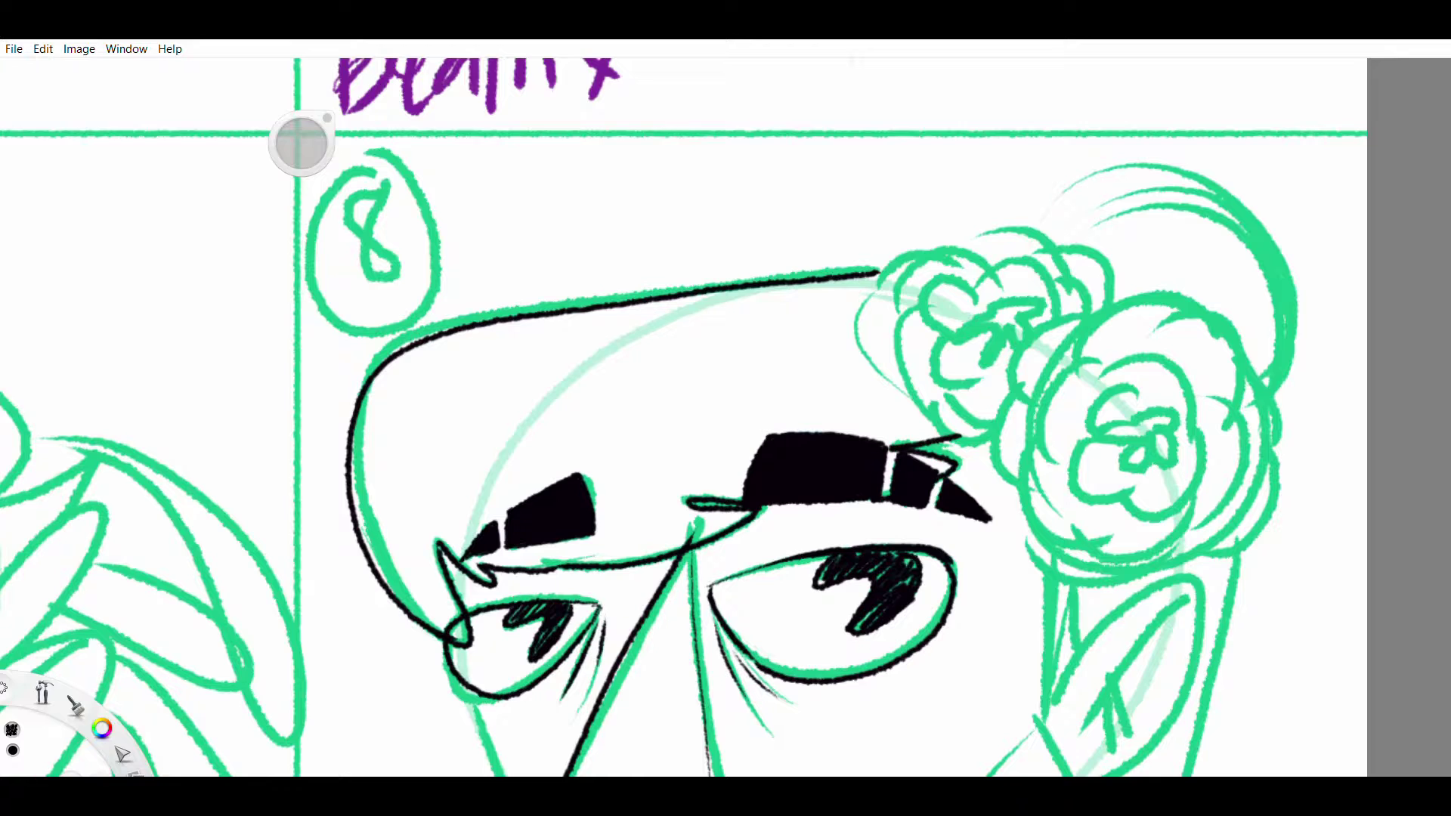
# - Ink the overlapping petals and centres of both hair flowers in black, following the green sketch
pyautogui.scroll(2, 725, 415)
pyautogui.moveTo(832, 415)
pyautogui.mouseDown()
pyautogui.moveTo(805, 449)
pyautogui.moveTo(873, 389)
pyautogui.moveTo(737, 378)
pyautogui.mouseUp()
pyautogui.moveTo(828, 423); pyautogui.dragTo(756, 476)
pyautogui.moveTo(801, 363); pyautogui.dragTo(899, 378)
pyautogui.hotkey('ctrl', 'z')
pyautogui.moveTo(726, 416); pyautogui.dragTo(614, 359)
pyautogui.moveTo(907, 484); pyautogui.dragTo(854, 522)
pyautogui.moveTo(915, 454); pyautogui.dragTo(816, 483)
pyautogui.moveTo(877, 431)
pyautogui.mouseDown()
pyautogui.moveTo(813, 476)
pyautogui.moveTo(790, 548)
pyautogui.moveTo(944, 469)
pyautogui.mouseUp()
pyautogui.moveTo(824, 401)
pyautogui.mouseDown()
pyautogui.moveTo(937, 469)
pyautogui.moveTo(749, 567)
pyautogui.moveTo(938, 551)
pyautogui.moveTo(991, 430)
pyautogui.mouseUp()
pyautogui.moveTo(868, 382); pyautogui.dragTo(996, 446)
pyautogui.moveTo(790, 397); pyautogui.dragTo(949, 333)
pyautogui.moveTo(832, 334)
pyautogui.mouseDown()
pyautogui.moveTo(748, 495)
pyautogui.moveTo(732, 578)
pyautogui.mouseUp()
pyautogui.moveTo(794, 604)
pyautogui.mouseDown()
pyautogui.moveTo(915, 634)
pyautogui.moveTo(1013, 427)
pyautogui.mouseUp()
pyautogui.moveTo(934, 616); pyautogui.dragTo(1032, 499)
pyautogui.moveTo(999, 399); pyautogui.dragTo(1039, 495)
pyautogui.moveTo(748, 573)
pyautogui.mouseDown()
pyautogui.moveTo(742, 588)
pyautogui.moveTo(915, 646)
pyautogui.mouseUp()
pyautogui.moveTo(729, 427); pyautogui.dragTo(703, 537)
pyautogui.moveTo(809, 340); pyautogui.dragTo(722, 446)
pyautogui.moveTo(529, 377); pyautogui.dragTo(559, 449)
pyautogui.moveTo(853, 378); pyautogui.dragTo(835, 412)
pyautogui.moveTo(699, 371); pyautogui.dragTo(832, 351)
pyautogui.moveTo(805, 332); pyautogui.dragTo(869, 412)
pyautogui.moveTo(737, 339)
pyautogui.mouseDown()
pyautogui.moveTo(620, 408)
pyautogui.moveTo(673, 522)
pyautogui.moveTo(733, 559)
pyautogui.mouseUp()
pyautogui.moveTo(669, 334); pyautogui.dragTo(608, 408)
pyautogui.moveTo(585, 378); pyautogui.dragTo(635, 505)
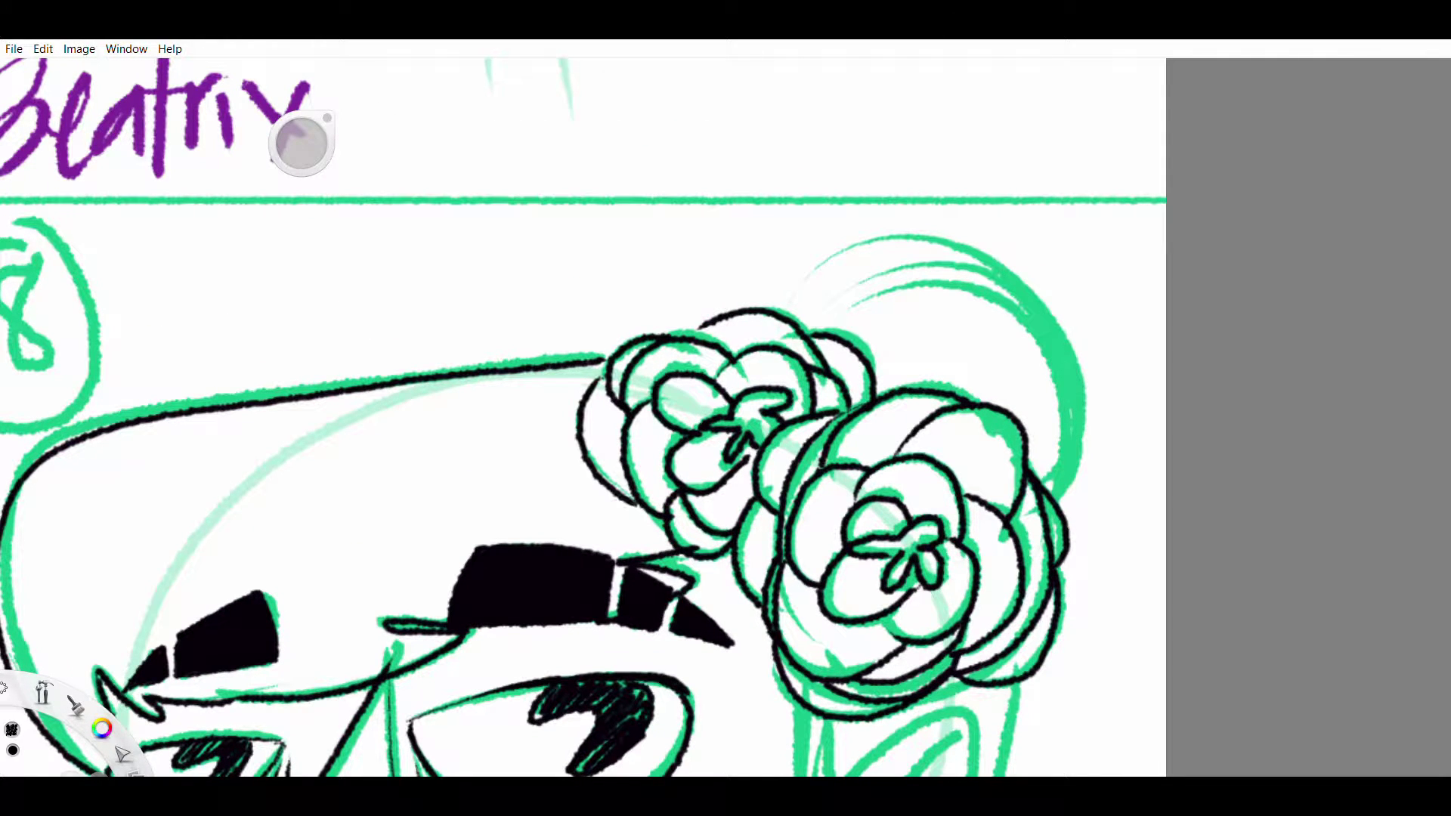
# - Ink the outline of the hair bun behind the flowers and add a short loose strand beside it
pyautogui.moveTo(794, 282); pyautogui.dragTo(1080, 495)
pyautogui.moveTo(772, 215); pyautogui.dragTo(775, 309)
pyautogui.hotkey('ctrl', 'z')
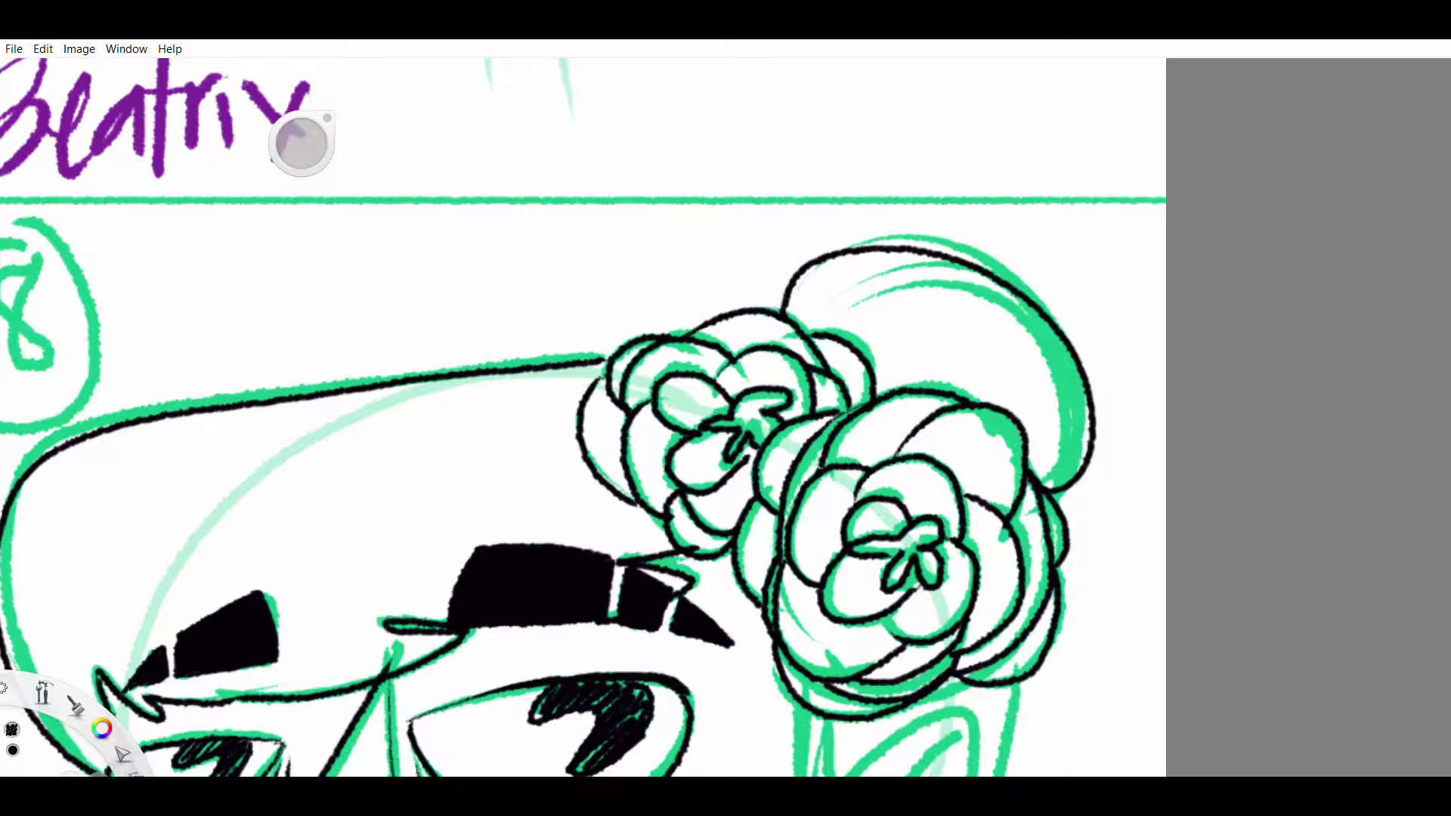
pyautogui.moveTo(773, 218); pyautogui.dragTo(777, 314)
# - Ink the face contour, the pointed beard along the jaw, and the ear with its inner folds
pyautogui.scroll(-3, 582, 415)
pyautogui.moveTo(582, 492); pyautogui.dragTo(567, 200)
pyautogui.scroll(2, 582, 415)
pyautogui.moveTo(484, 363)
pyautogui.mouseDown()
pyautogui.moveTo(539, 523)
pyautogui.moveTo(608, 623)
pyautogui.mouseUp()
pyautogui.hotkey('ctrl', 'z')
pyautogui.moveTo(594, 612)
pyautogui.mouseDown()
pyautogui.moveTo(678, 644)
pyautogui.moveTo(878, 511)
pyautogui.mouseUp()
pyautogui.moveTo(541, 518)
pyautogui.mouseDown()
pyautogui.moveTo(635, 594)
pyautogui.moveTo(688, 535)
pyautogui.moveTo(877, 438)
pyautogui.moveTo(801, 521)
pyautogui.mouseUp()
pyautogui.moveTo(848, 344); pyautogui.dragTo(851, 467)
pyautogui.moveTo(938, 365); pyautogui.dragTo(862, 461)
pyautogui.moveTo(979, 355); pyautogui.dragTo(892, 523)
pyautogui.moveTo(975, 384); pyautogui.dragTo(899, 493)
# - Ink the neck lines and the long hair behind it, including its jagged lower edge
pyautogui.scroll(-2, 552, 415)
pyautogui.moveTo(652, 482); pyautogui.dragTo(605, 591)
pyautogui.moveTo(821, 374)
pyautogui.mouseDown()
pyautogui.moveTo(809, 425)
pyautogui.moveTo(843, 573)
pyautogui.mouseUp()
pyautogui.moveTo(756, 484); pyautogui.dragTo(690, 578)
pyautogui.moveTo(950, 209); pyautogui.dragTo(935, 610)
pyautogui.moveTo(983, 318); pyautogui.dragTo(1008, 410)
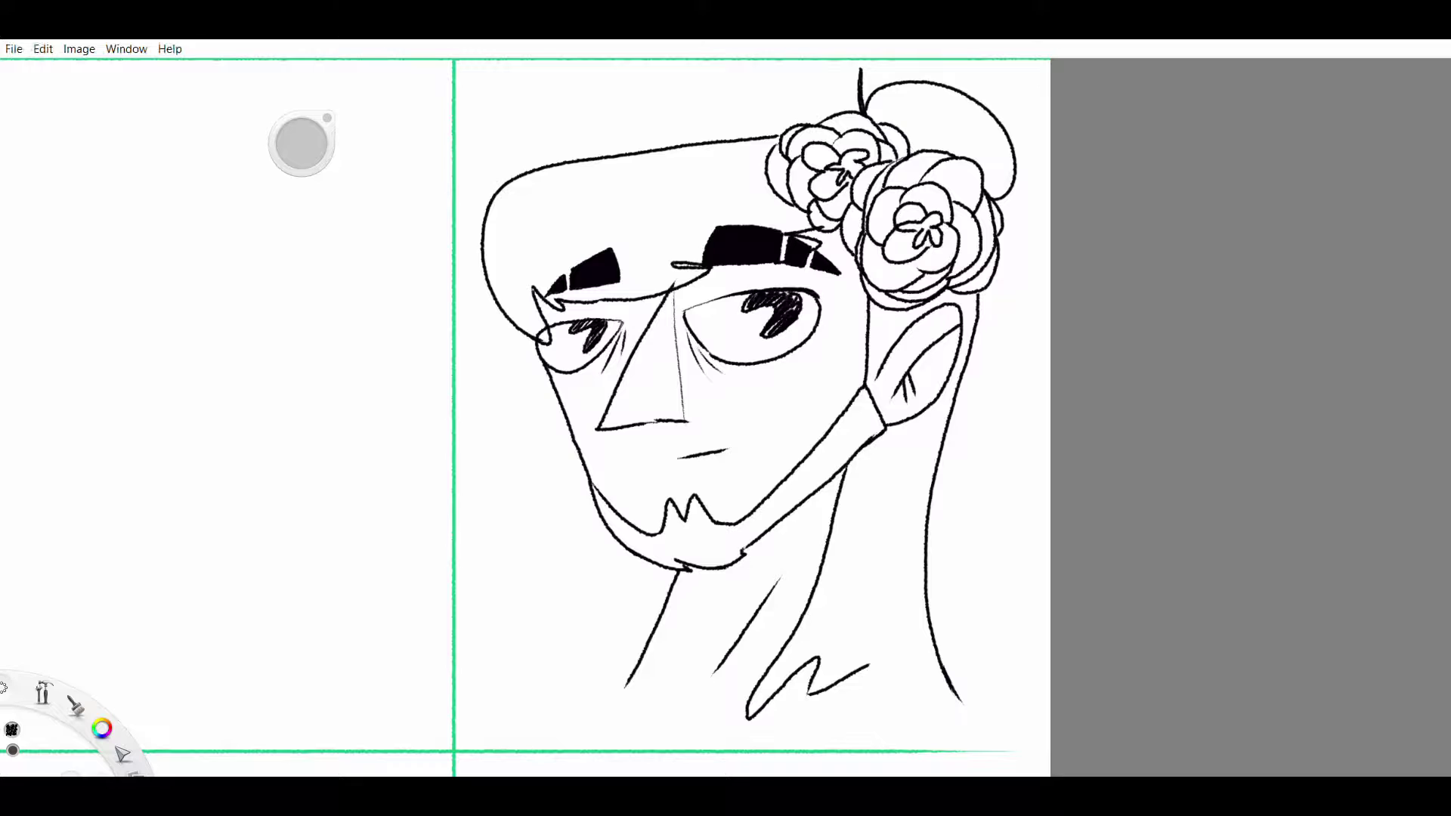
# - Trace the skin area's boundary in mint green around the forehead, smaller eye, face, ear and neck
pyautogui.scroll(3, 718, 416)
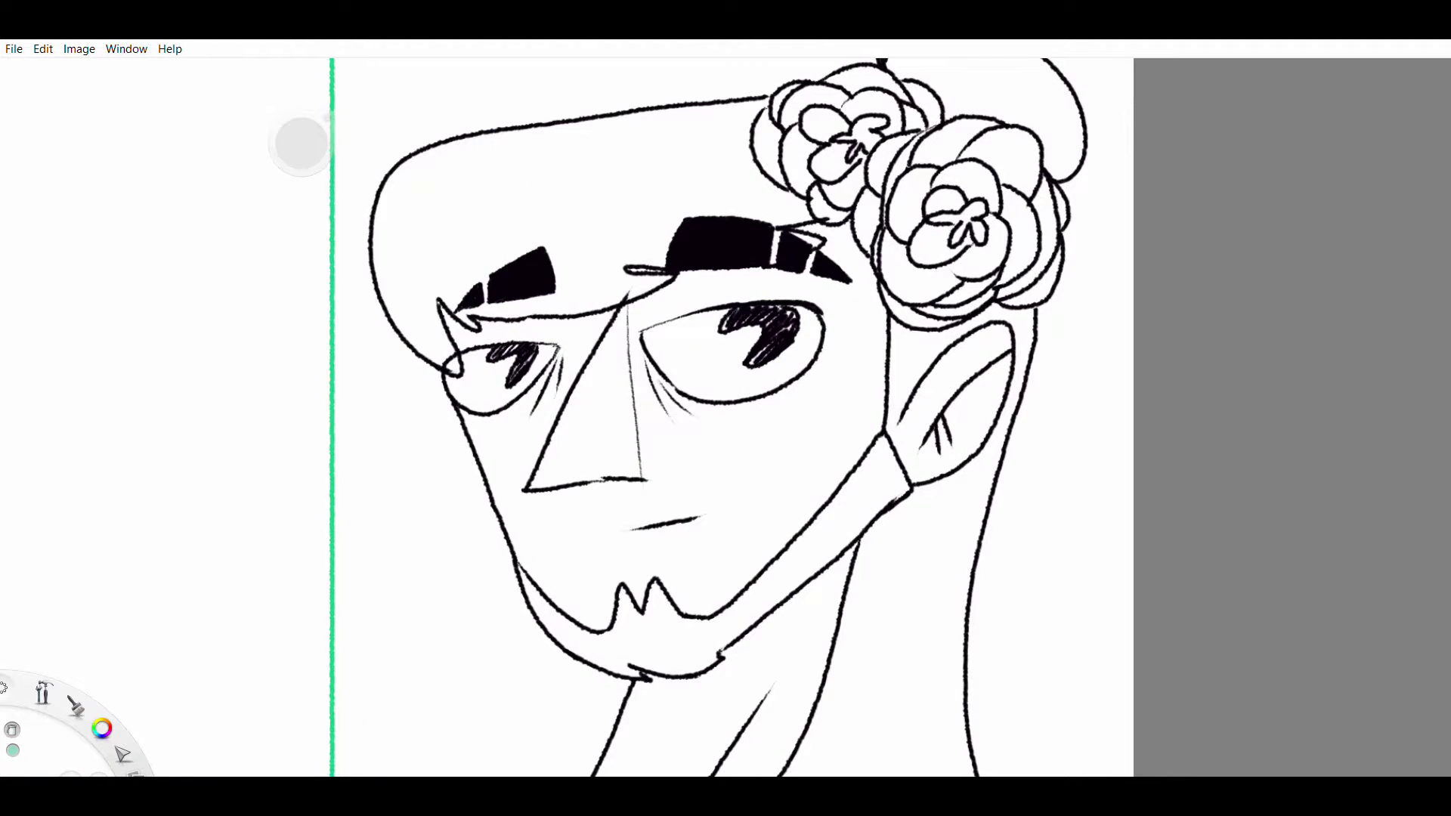
pyautogui.moveTo(566, 346)
pyautogui.mouseDown()
pyautogui.moveTo(472, 417)
pyautogui.moveTo(563, 604)
pyautogui.moveTo(937, 484)
pyautogui.mouseUp()
pyautogui.hotkey('ctrl', 'z')
pyautogui.moveTo(696, 610); pyautogui.dragTo(728, 437)
pyautogui.moveTo(652, 412)
pyautogui.mouseDown()
pyautogui.moveTo(669, 503)
pyautogui.moveTo(597, 661)
pyautogui.moveTo(774, 675)
pyautogui.moveTo(1054, 143)
pyautogui.moveTo(1051, 351)
pyautogui.mouseUp()
pyautogui.moveTo(473, 321); pyautogui.dragTo(937, 356)
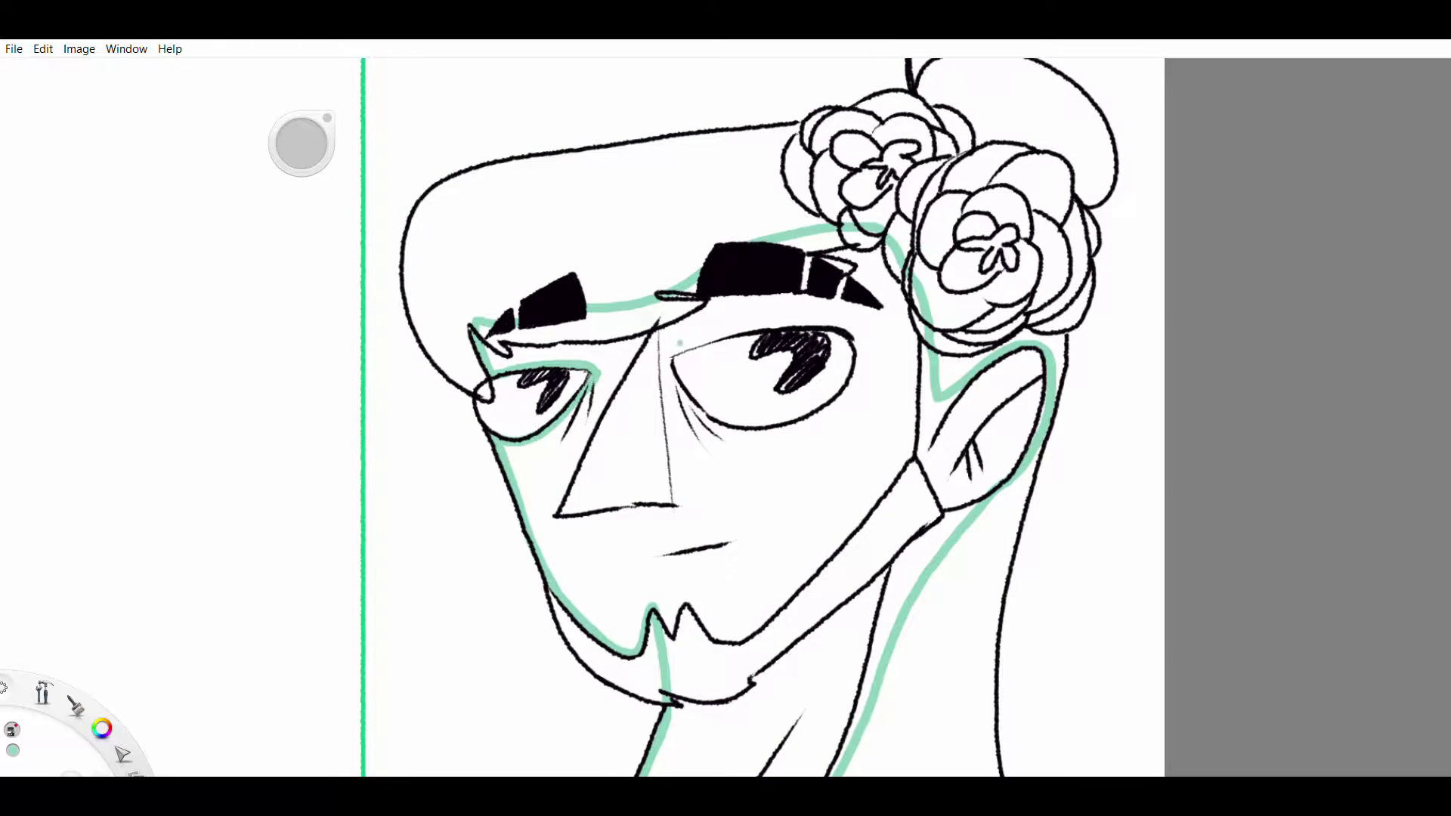
# - Trace around the larger eye in mint green and fill the face, ear and neck with that colour
pyautogui.moveTo(301, 143); pyautogui.dragTo(318, 132)
pyautogui.moveTo(628, 333)
pyautogui.mouseDown()
pyautogui.moveTo(846, 423)
pyautogui.moveTo(744, 281)
pyautogui.moveTo(624, 329)
pyautogui.mouseUp()
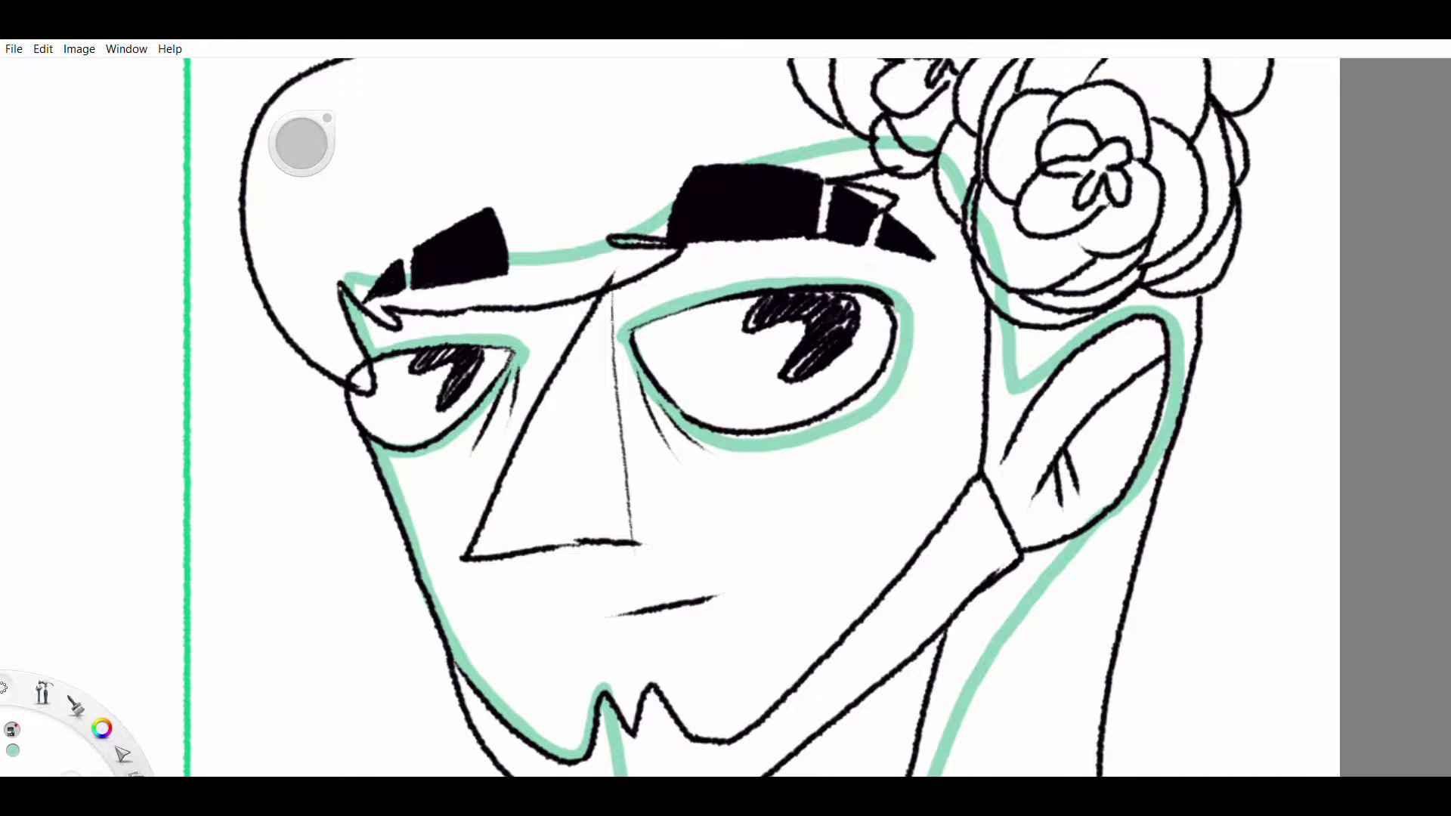
pyautogui.moveTo(301, 144); pyautogui.dragTo(295, 151)
pyautogui.click(794, 383)
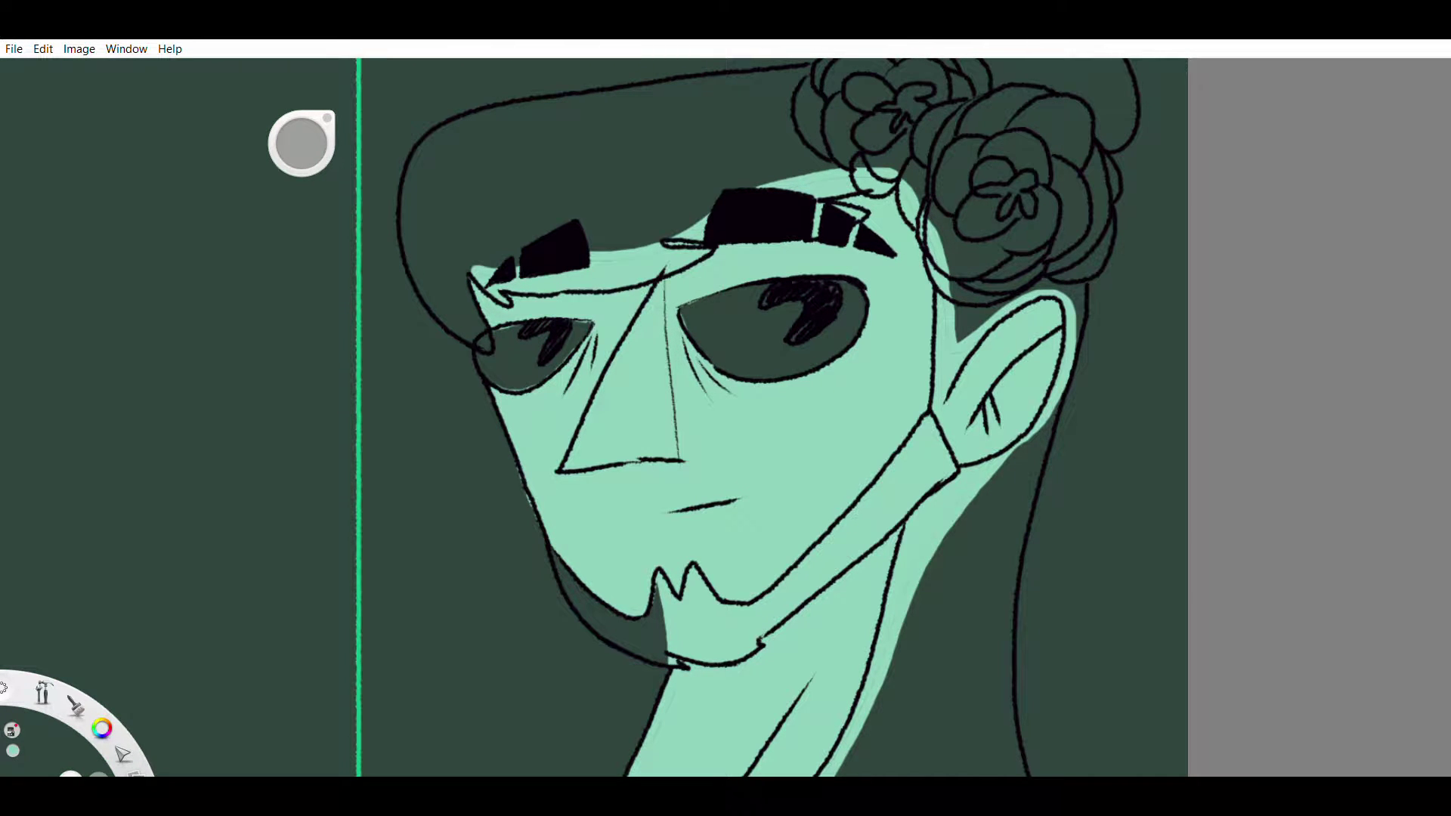
pyautogui.moveTo(864, 593); pyautogui.dragTo(878, 509)
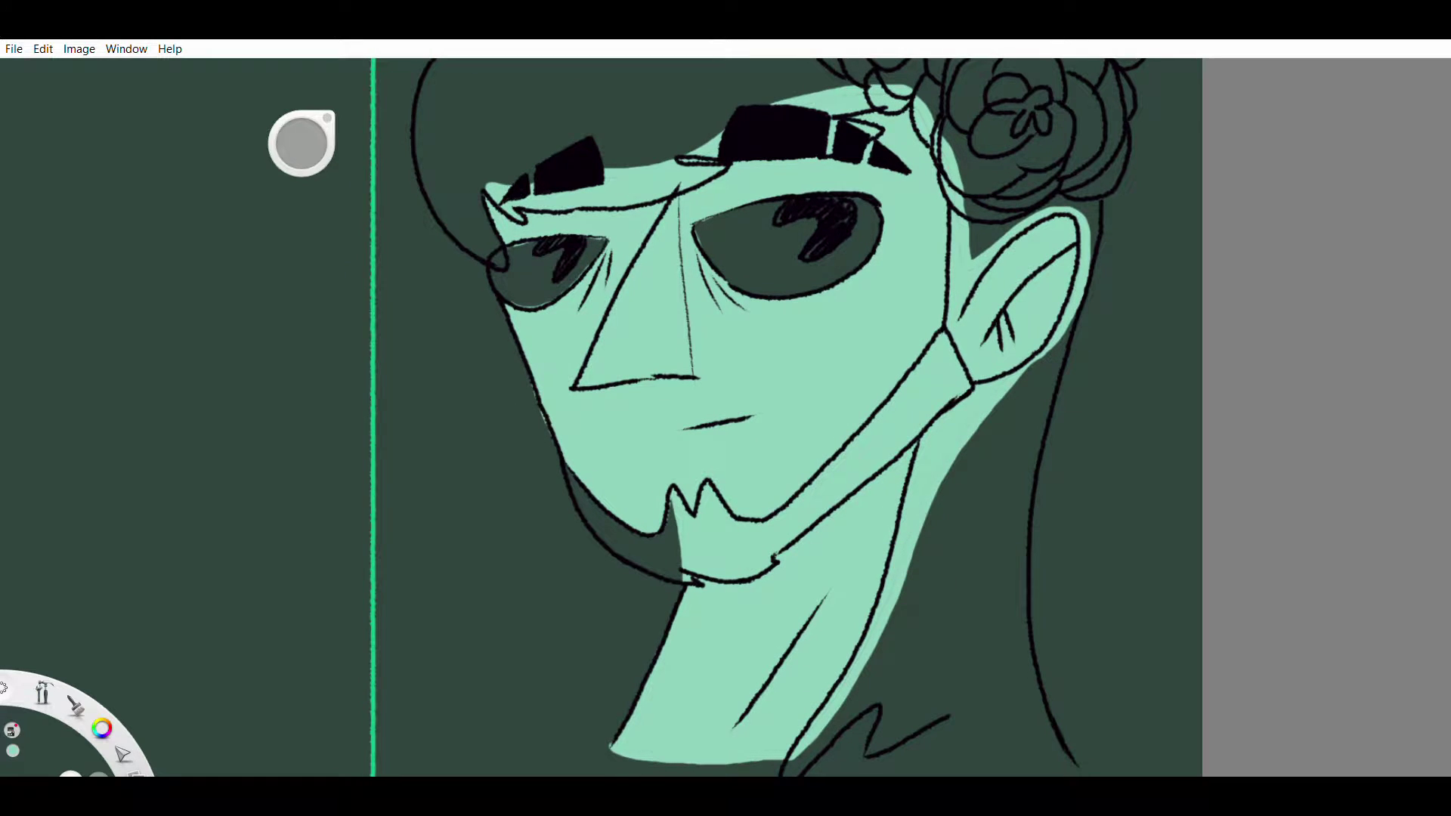
pyautogui.moveTo(715, 434); pyautogui.dragTo(760, 603)
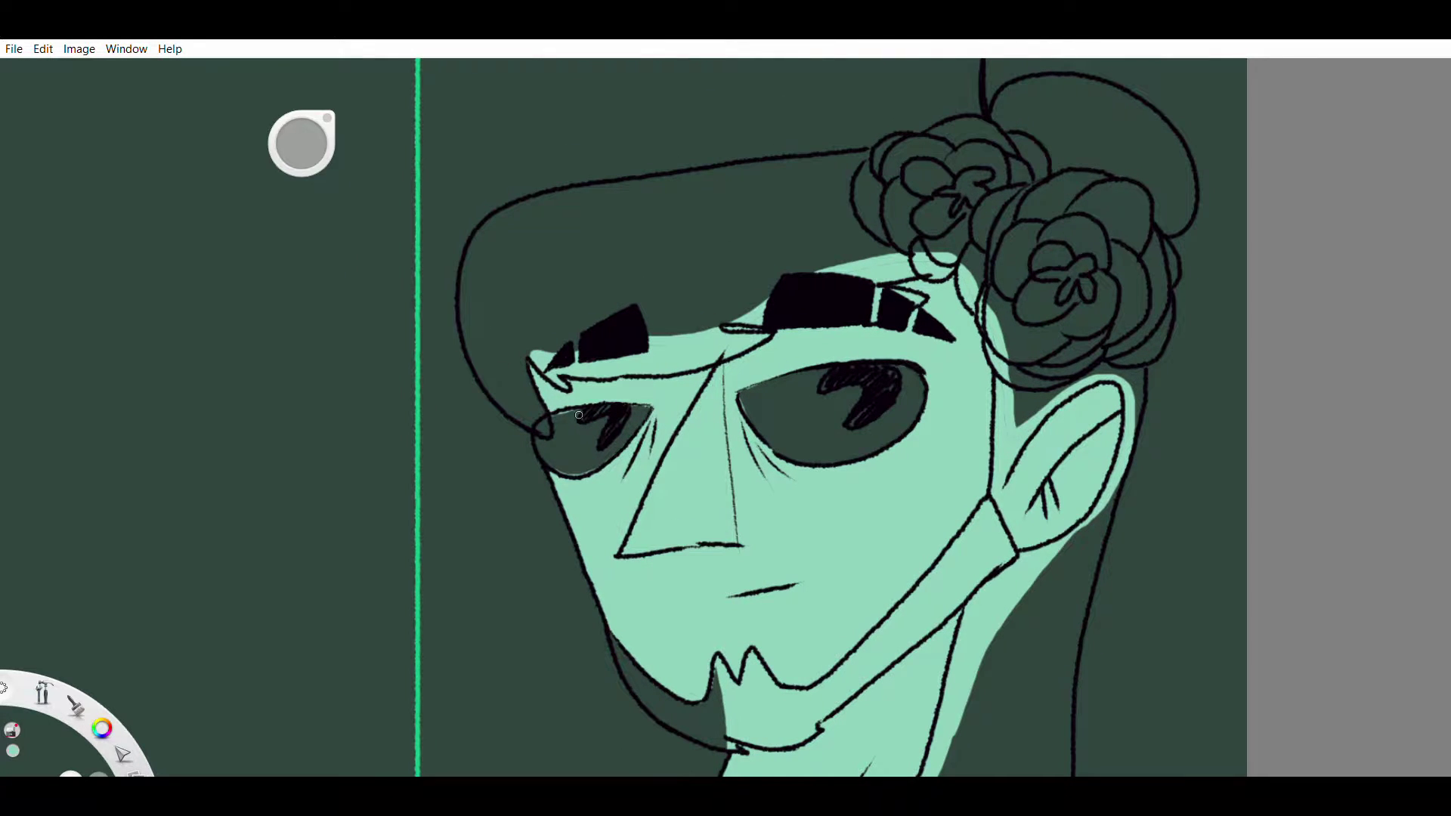
pyautogui.moveTo(926, 531); pyautogui.dragTo(858, 447)
# - Trace the inner edges of the beard and long back hair in dark brownish grey
pyautogui.moveTo(658, 475); pyautogui.dragTo(657, 575)
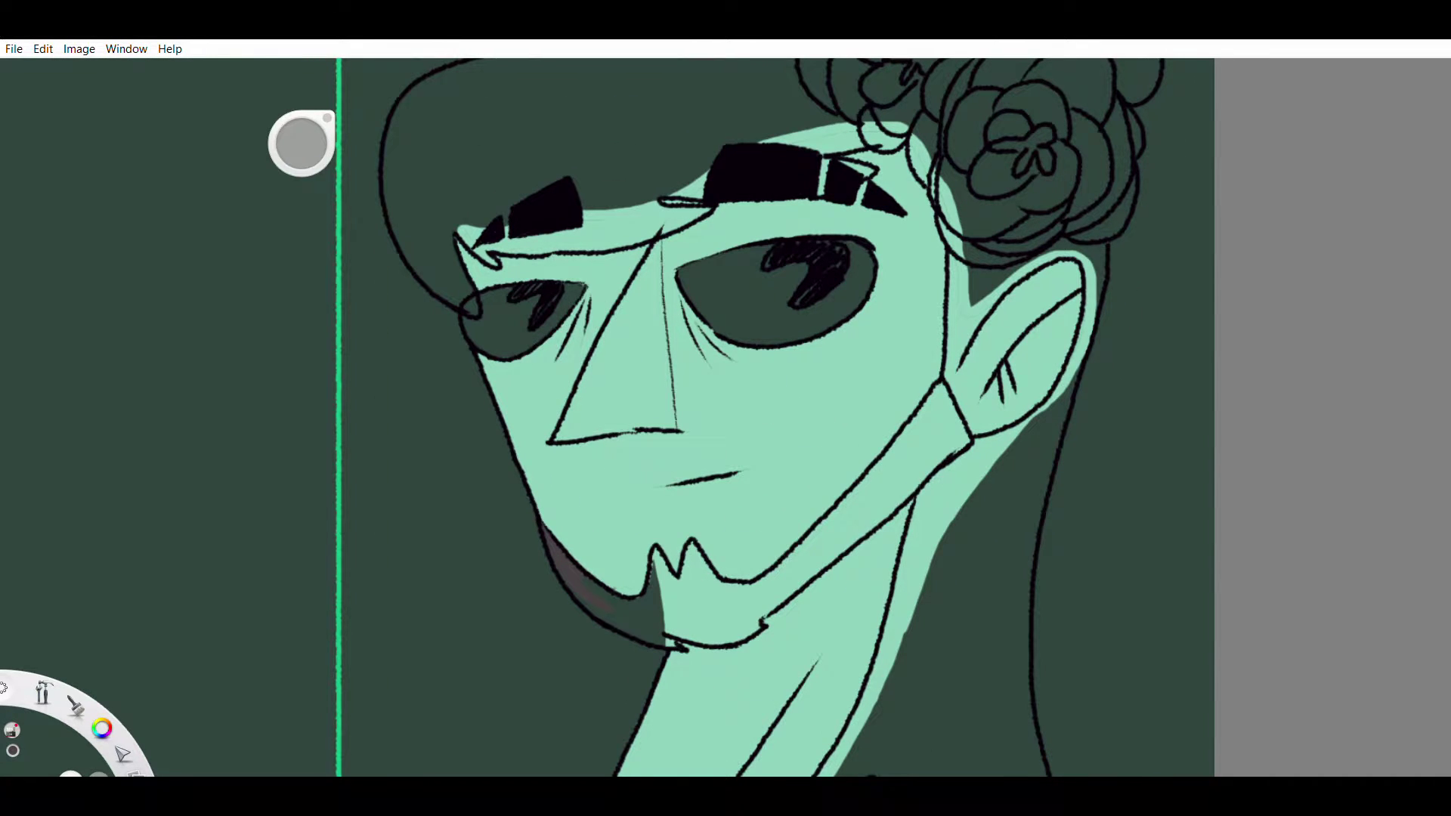
pyautogui.moveTo(752, 618)
pyautogui.mouseDown()
pyautogui.moveTo(889, 512)
pyautogui.moveTo(899, 344)
pyautogui.mouseUp()
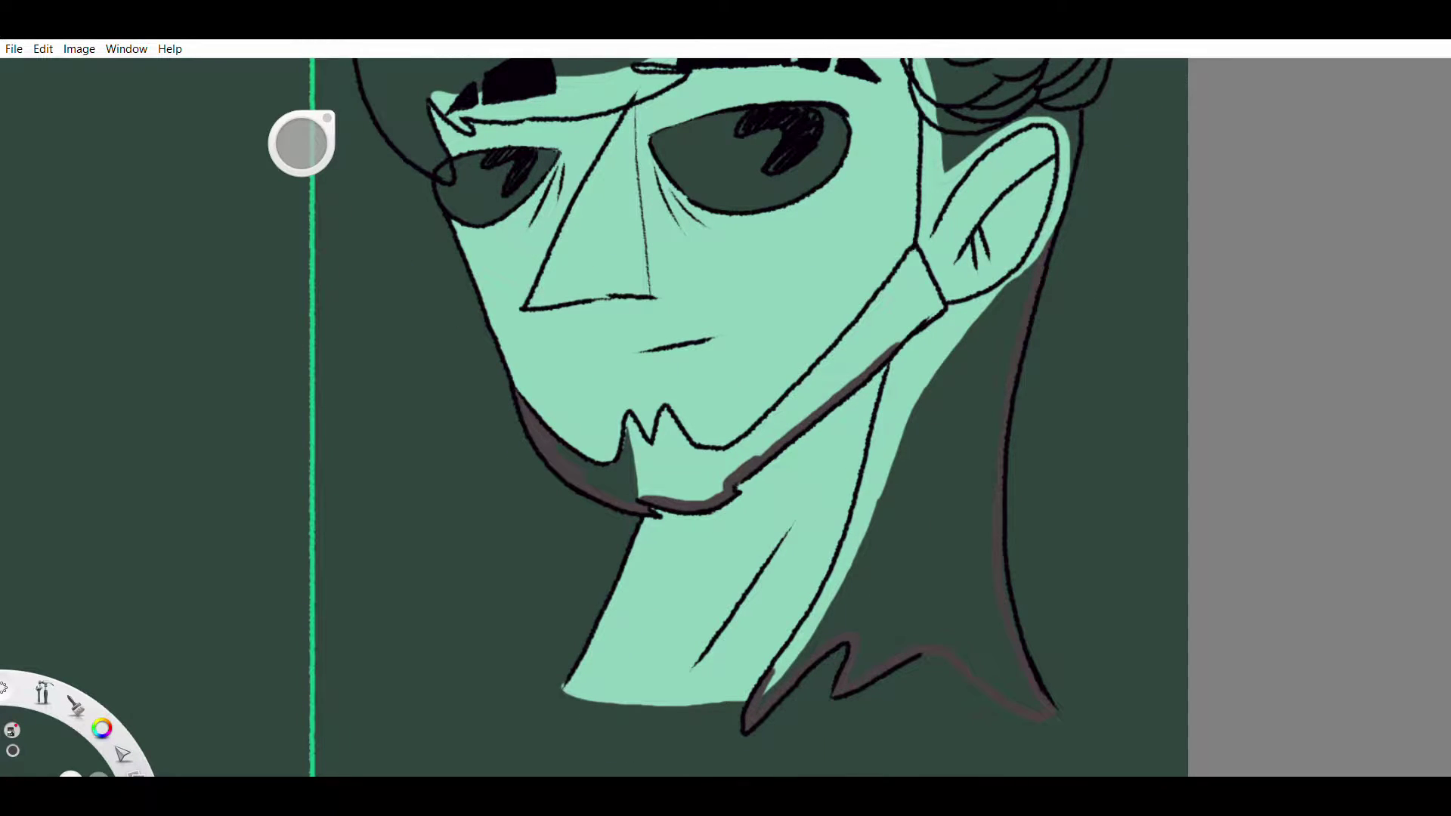
pyautogui.moveTo(779, 659); pyautogui.dragTo(896, 372)
pyautogui.moveTo(725, 378); pyautogui.dragTo(699, 545)
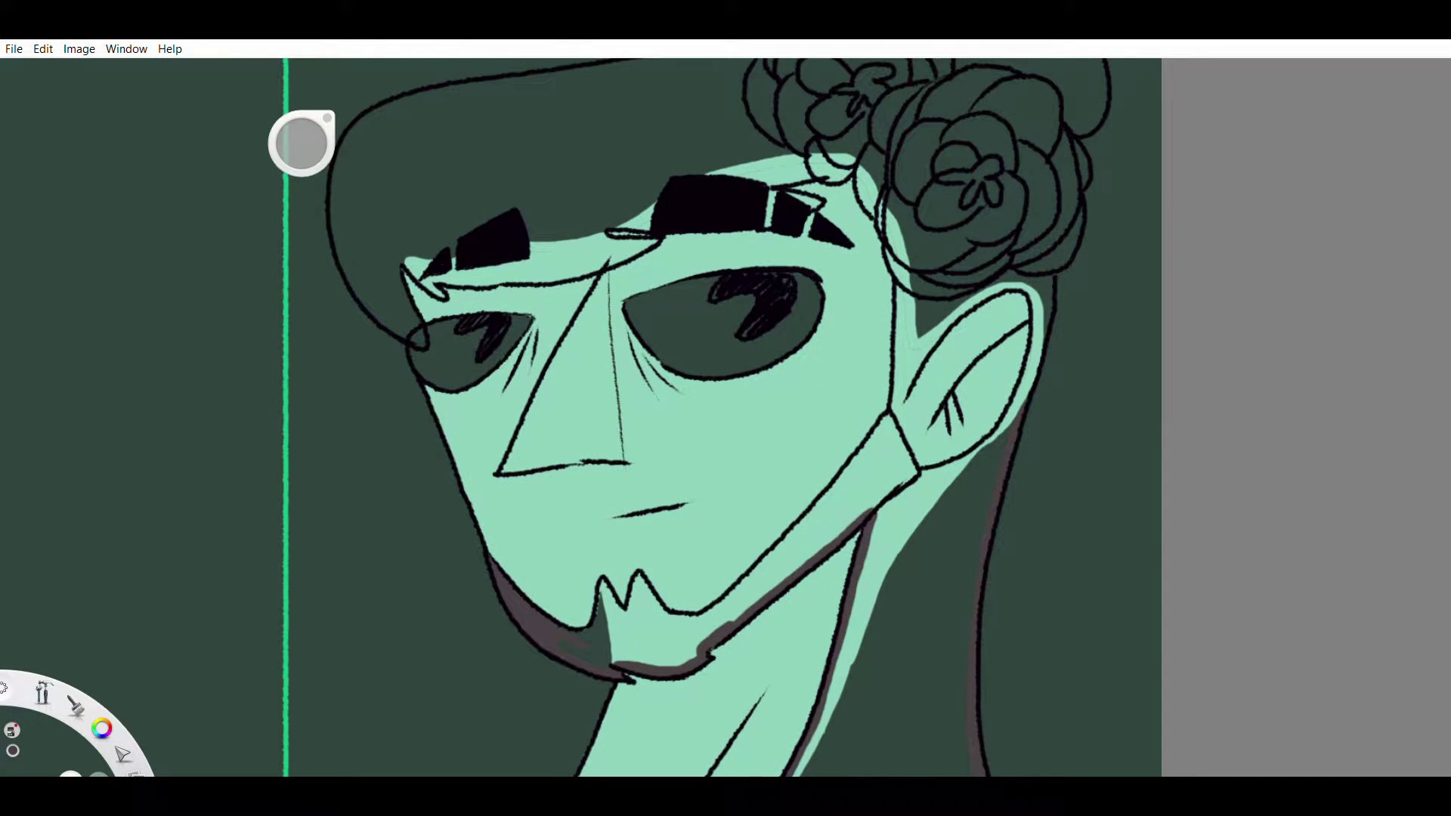
pyautogui.moveTo(664, 622)
pyautogui.mouseDown()
pyautogui.moveTo(846, 475)
pyautogui.moveTo(889, 417)
pyautogui.mouseUp()
# - Complete the dark grey edges around the ear and fill the beard and long back hair with that colour
pyautogui.moveTo(302, 143); pyautogui.dragTo(258, 253)
pyautogui.moveTo(856, 529)
pyautogui.mouseDown()
pyautogui.moveTo(884, 443)
pyautogui.moveTo(979, 397)
pyautogui.moveTo(890, 457)
pyautogui.moveTo(926, 415)
pyautogui.moveTo(972, 523)
pyautogui.mouseUp()
pyautogui.hotkey('ctrl', 'z')
pyautogui.moveTo(301, 143); pyautogui.dragTo(242, 68)
pyautogui.moveTo(773, 363)
pyautogui.mouseDown()
pyautogui.moveTo(802, 427)
pyautogui.moveTo(900, 347)
pyautogui.mouseUp()
pyautogui.scroll(-2, 664, 529)
pyautogui.click(664, 528)
pyautogui.moveTo(664, 528)
pyautogui.mouseDown()
pyautogui.moveTo(734, 431)
pyautogui.moveTo(781, 551)
pyautogui.mouseUp()
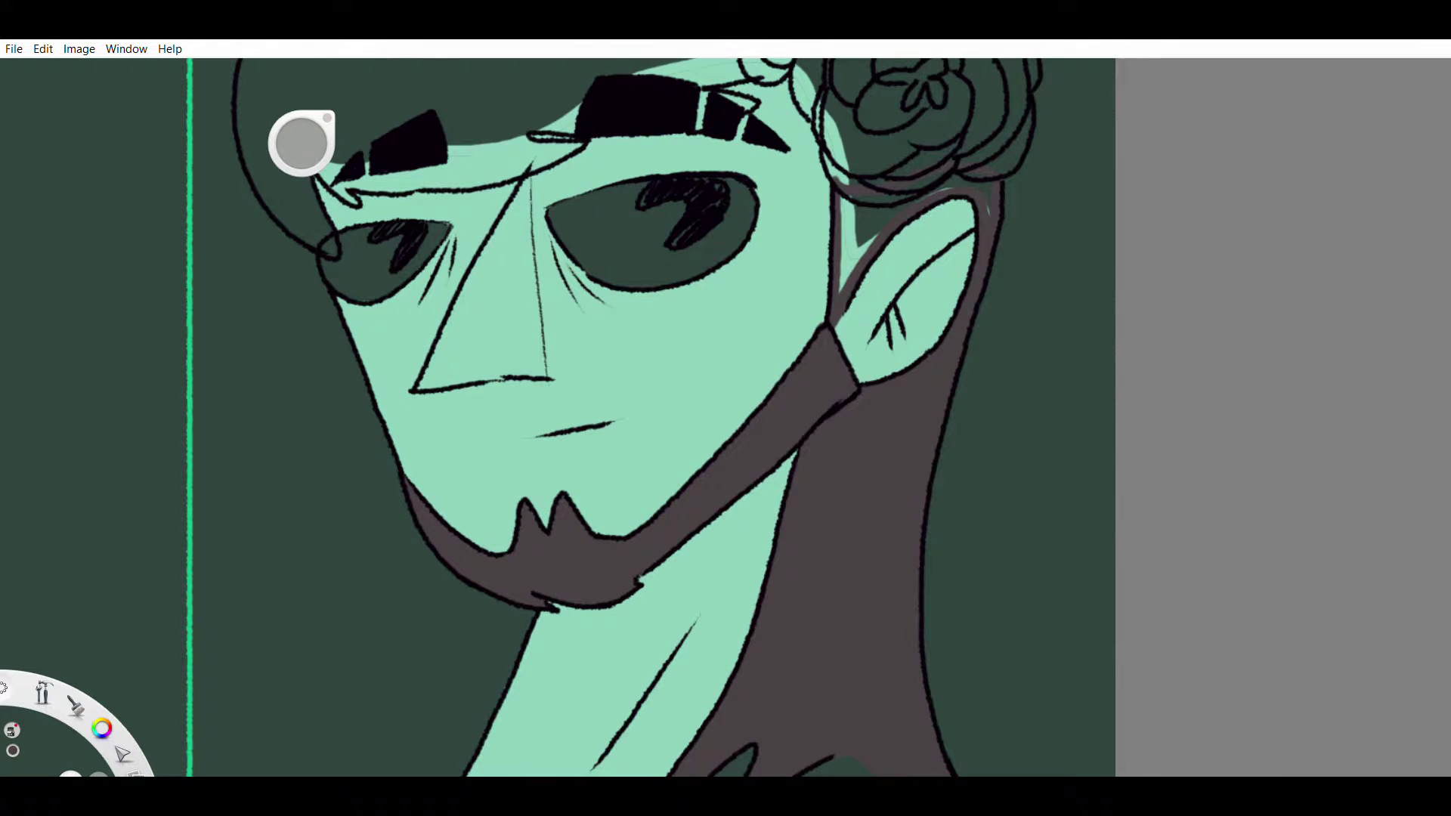
pyautogui.scroll(-2, 814, 404)
pyautogui.scroll(2, 814, 404)
pyautogui.scroll(-3, 862, 301)
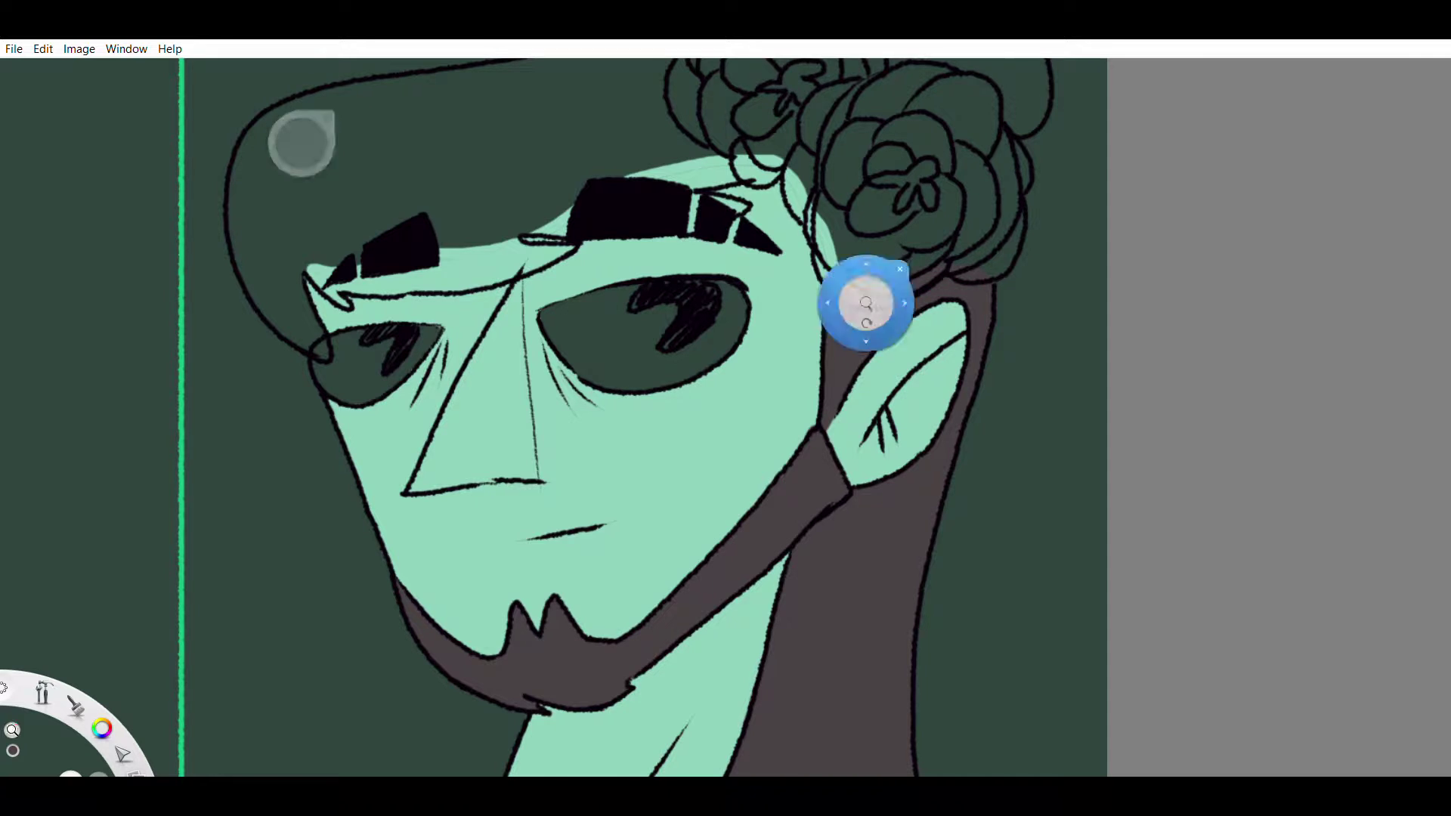
pyautogui.hotkey('ctrl', 'z')
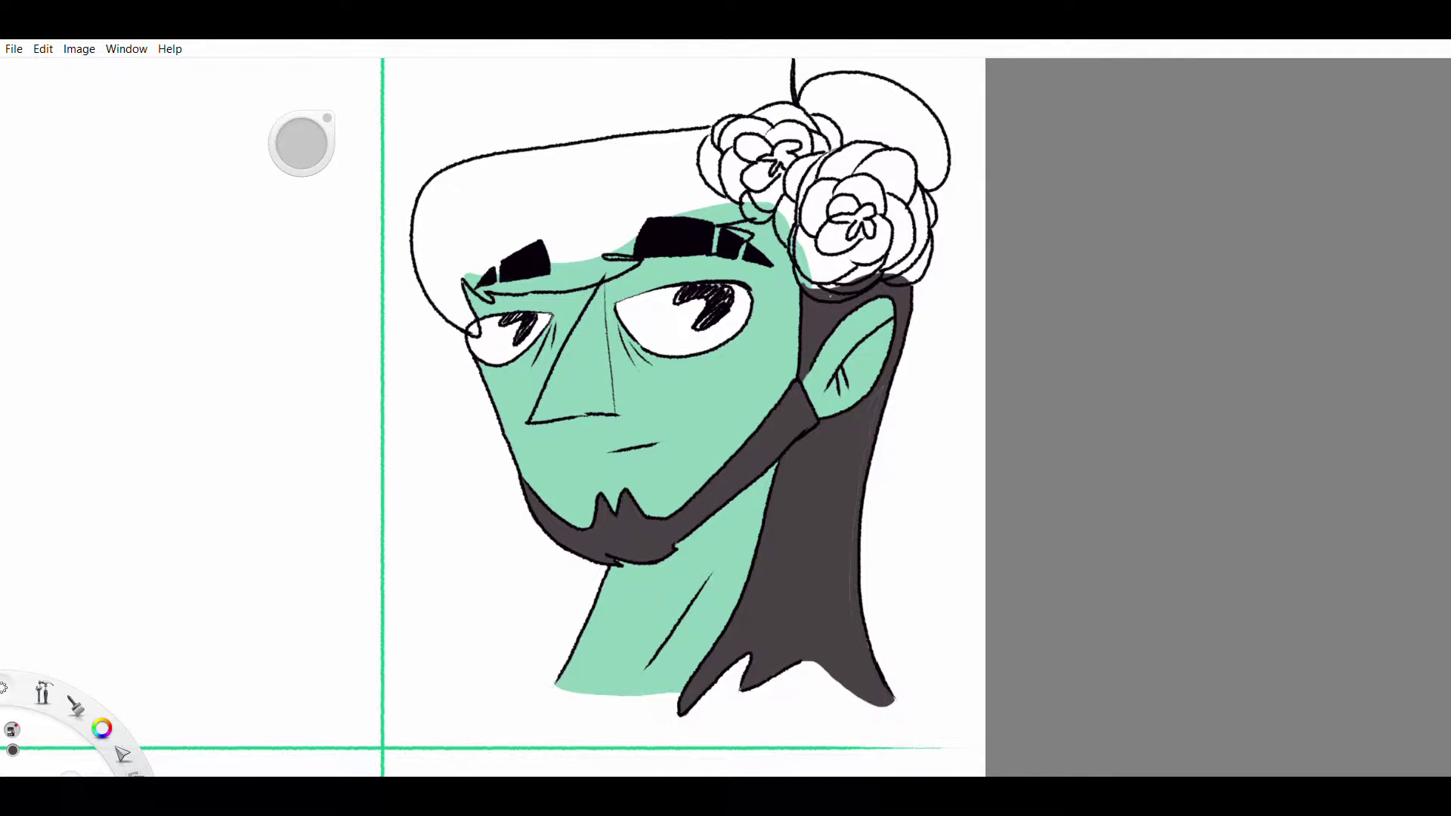
# - Trace the inside of the front hair in dark grey and fill it with the same colour
pyautogui.scroll(2, 681, 416)
pyautogui.moveTo(520, 353)
pyautogui.mouseDown()
pyautogui.moveTo(495, 540)
pyautogui.moveTo(536, 486)
pyautogui.moveTo(665, 517)
pyautogui.moveTo(791, 477)
pyautogui.mouseUp()
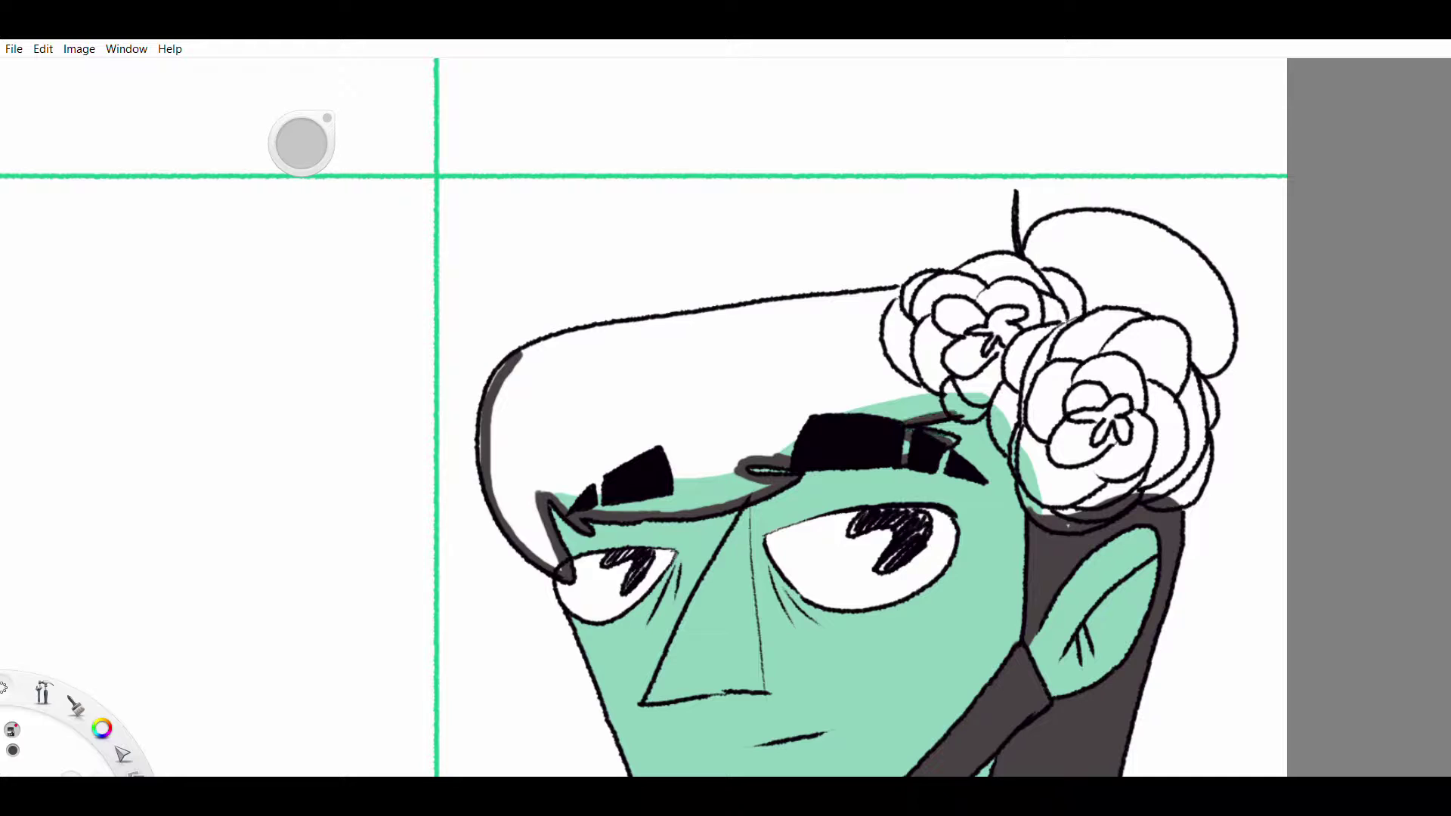
pyautogui.moveTo(901, 313); pyautogui.dragTo(954, 412)
pyautogui.moveTo(520, 355)
pyautogui.mouseDown()
pyautogui.moveTo(603, 329)
pyautogui.moveTo(900, 292)
pyautogui.mouseUp()
pyautogui.moveTo(594, 329); pyautogui.dragTo(923, 288)
pyautogui.click(680, 393)
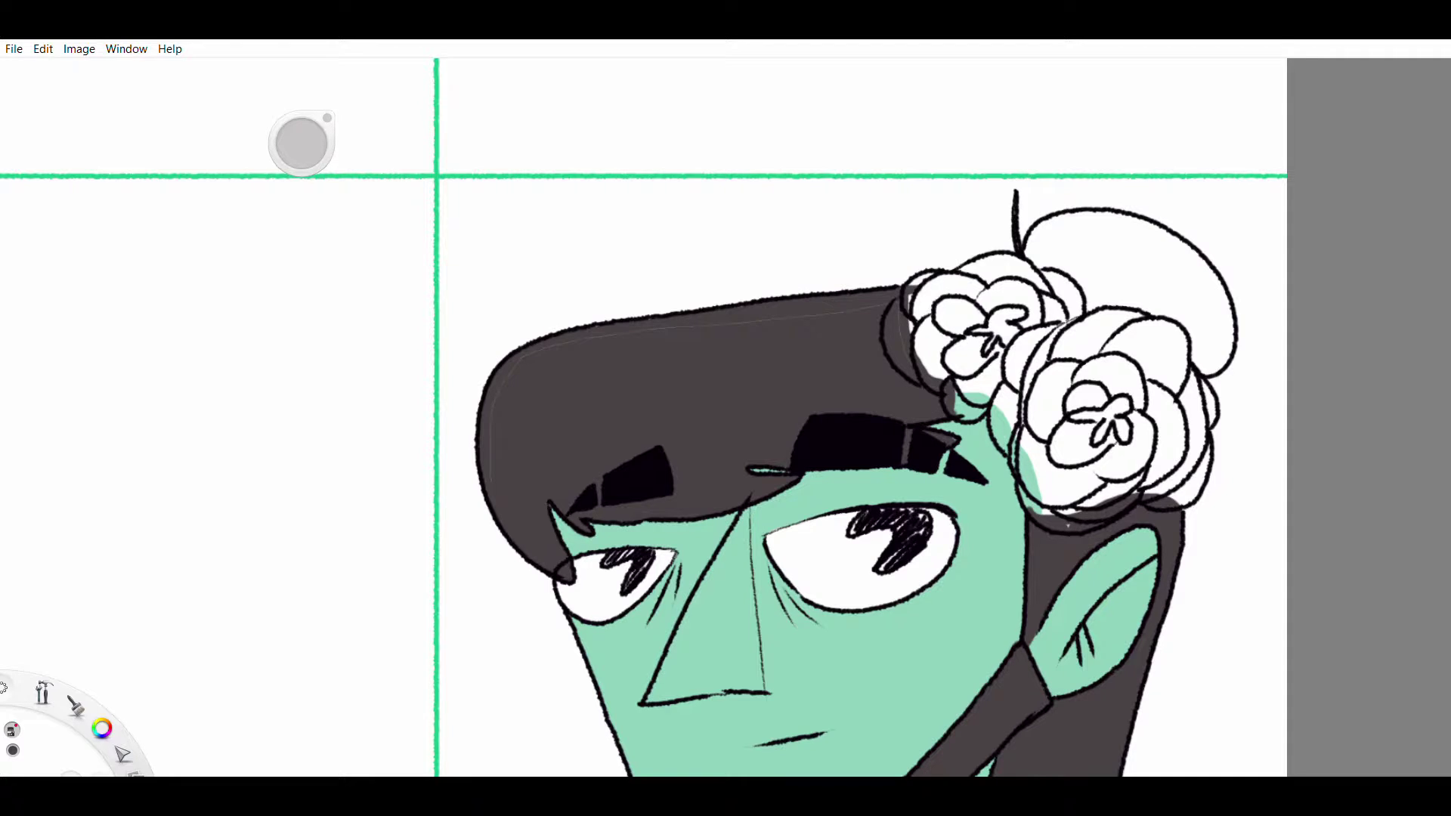
# - Trace the inside of the hair bun in dark grey and fill it
pyautogui.moveTo(302, 144); pyautogui.dragTo(44, 195)
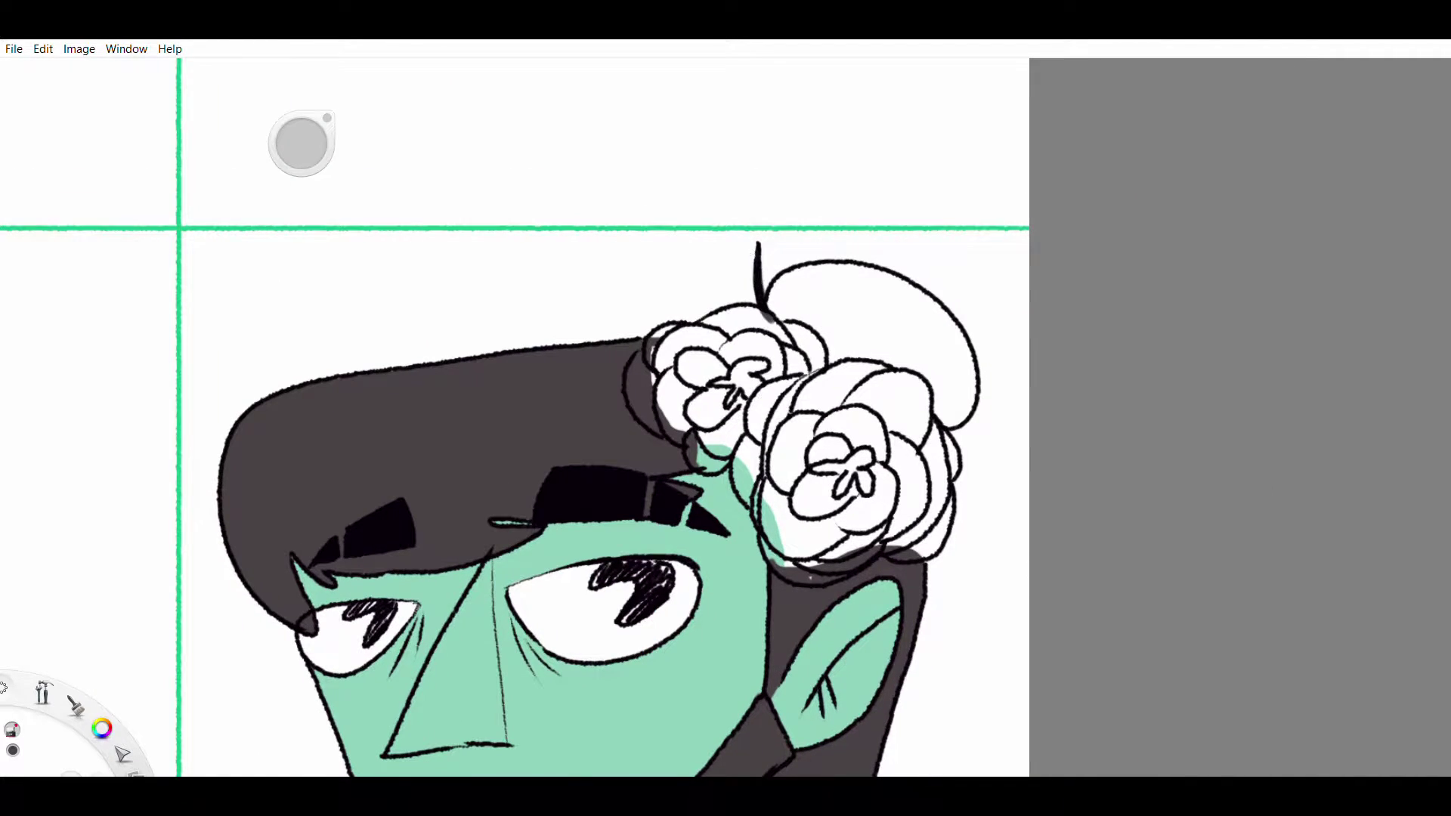
pyautogui.moveTo(771, 298)
pyautogui.mouseDown()
pyautogui.moveTo(855, 265)
pyautogui.moveTo(973, 408)
pyautogui.mouseUp()
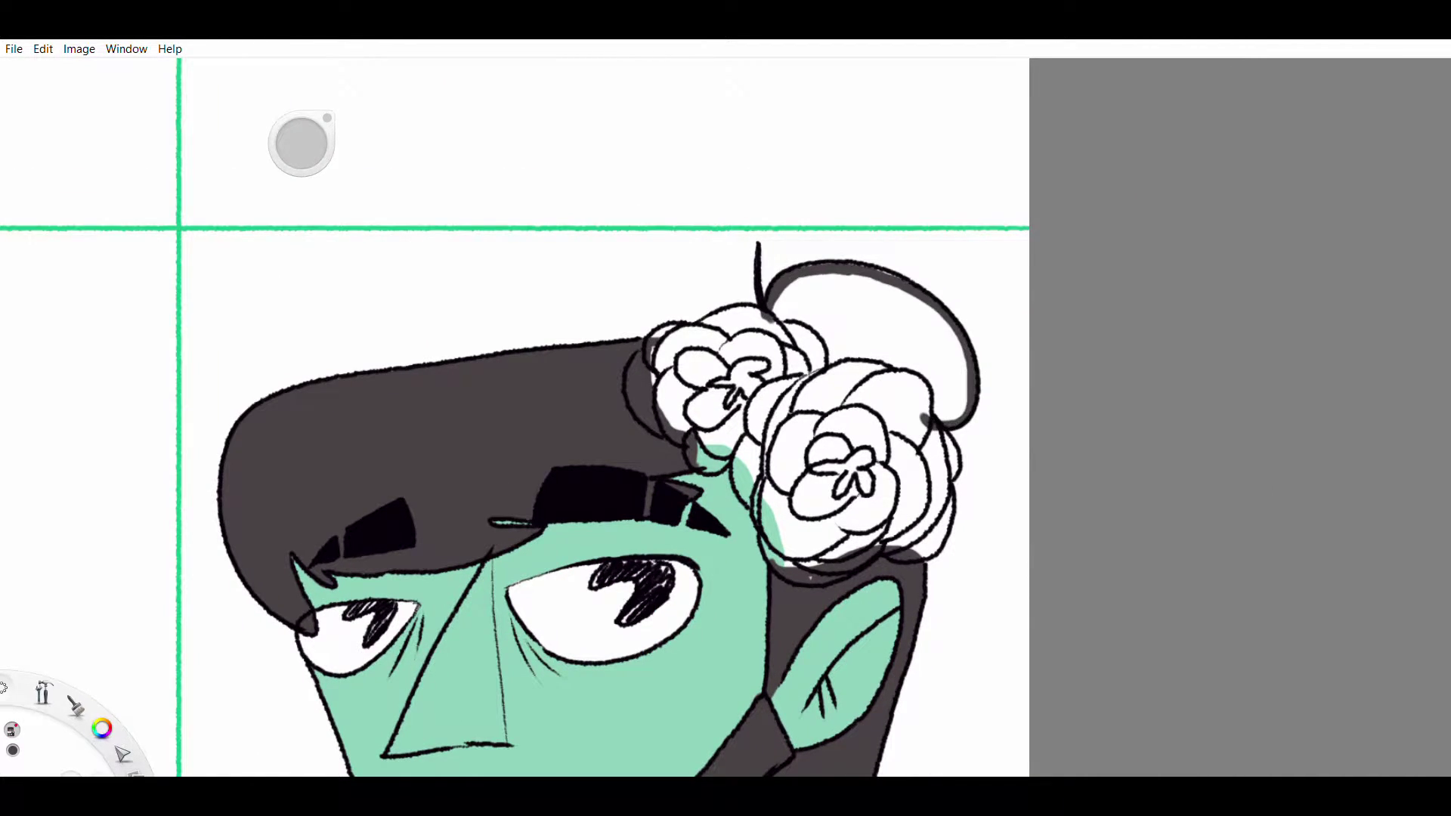
pyautogui.click(869, 318)
# - Colour the whites of both eyes off-white, tracing inside the outlines and filling them
pyautogui.moveTo(302, 144); pyautogui.dragTo(301, 197)
pyautogui.click(227, 378)
pyautogui.moveTo(302, 144); pyautogui.dragTo(301, 106)
pyautogui.moveTo(372, 580)
pyautogui.mouseDown()
pyautogui.moveTo(420, 551)
pyautogui.moveTo(608, 540)
pyautogui.moveTo(427, 650)
pyautogui.moveTo(438, 559)
pyautogui.moveTo(529, 589)
pyautogui.mouseUp()
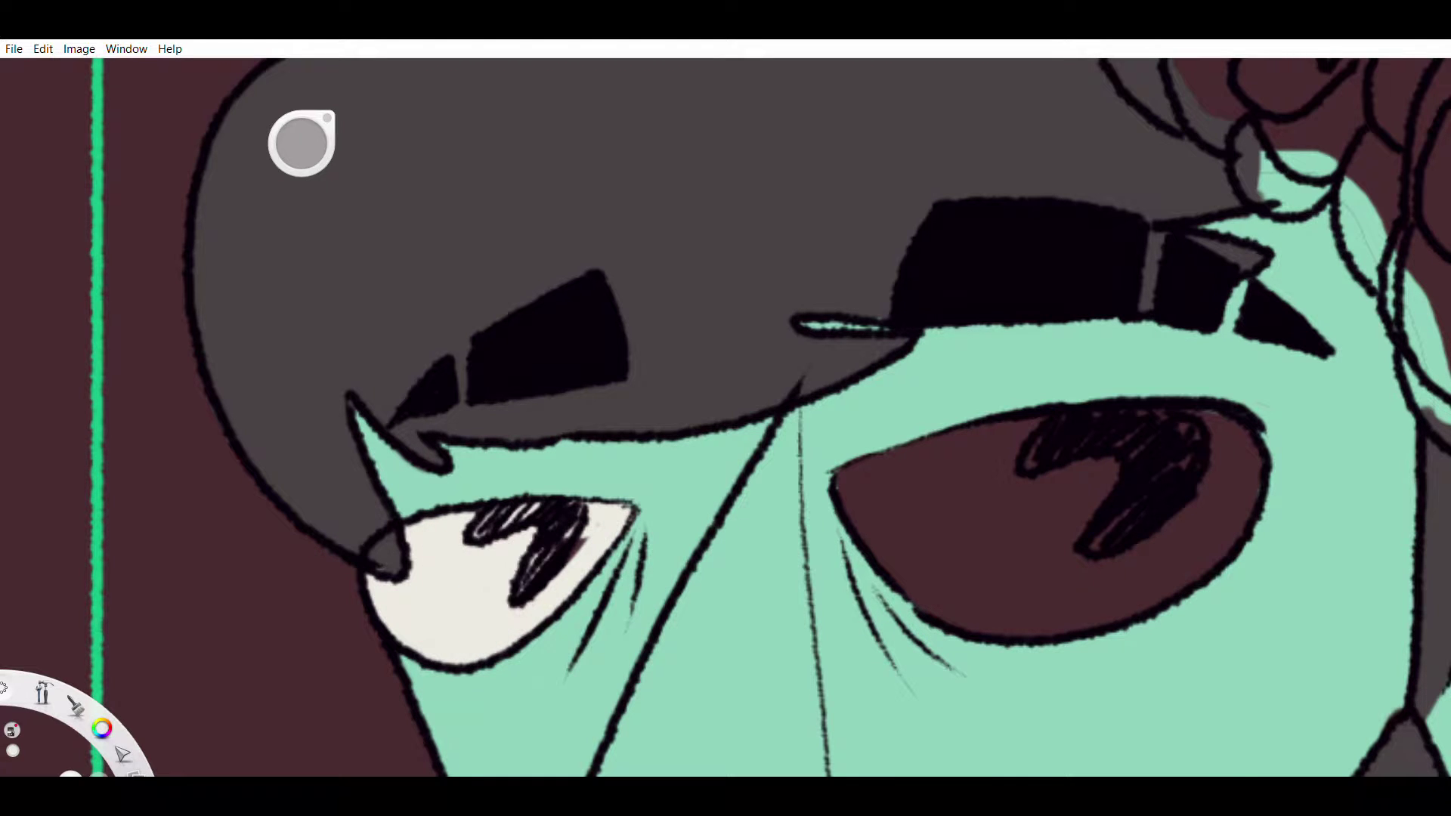
pyautogui.moveTo(317, 163); pyautogui.dragTo(163, 140)
pyautogui.moveTo(684, 447)
pyautogui.mouseDown()
pyautogui.moveTo(790, 586)
pyautogui.moveTo(949, 594)
pyautogui.moveTo(1002, 575)
pyautogui.moveTo(1104, 431)
pyautogui.moveTo(1089, 522)
pyautogui.moveTo(802, 412)
pyautogui.moveTo(1058, 389)
pyautogui.mouseUp()
pyautogui.click(854, 438)
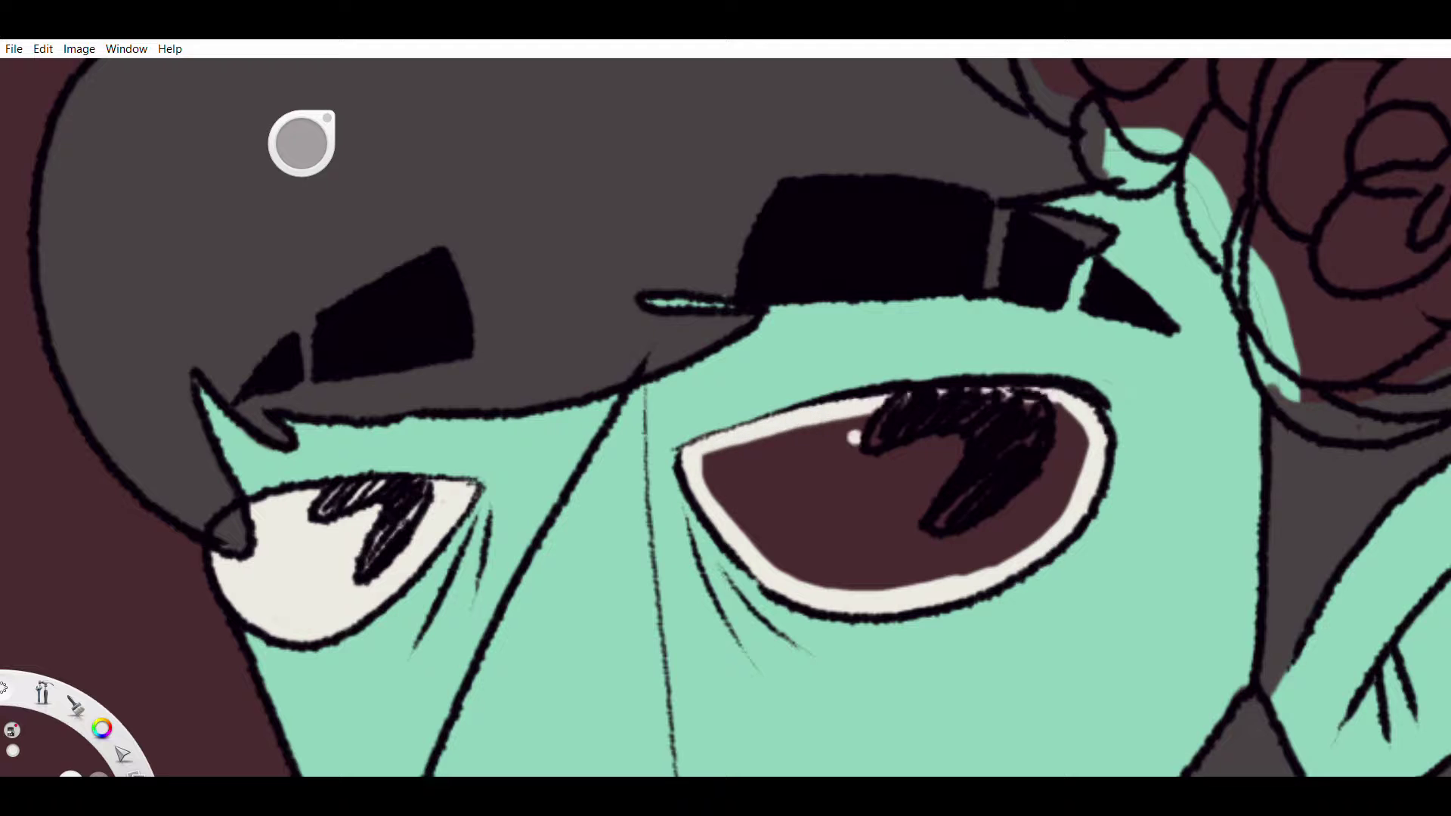
# - Trace the outer edges of both hair flowers in bright pink and fill all their petals
pyautogui.scroll(-5, 726, 416)
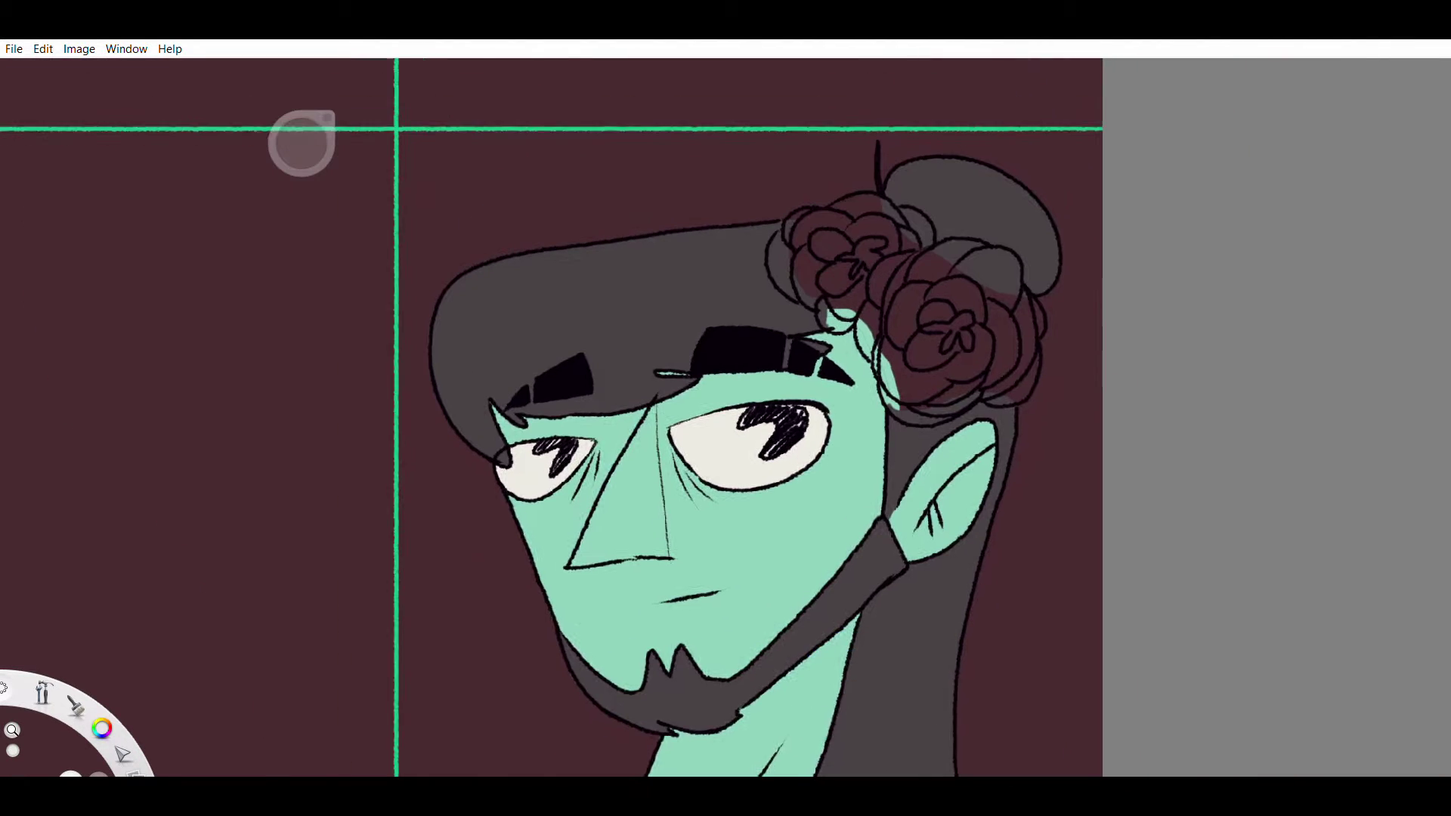
pyautogui.scroll(4, 885, 166)
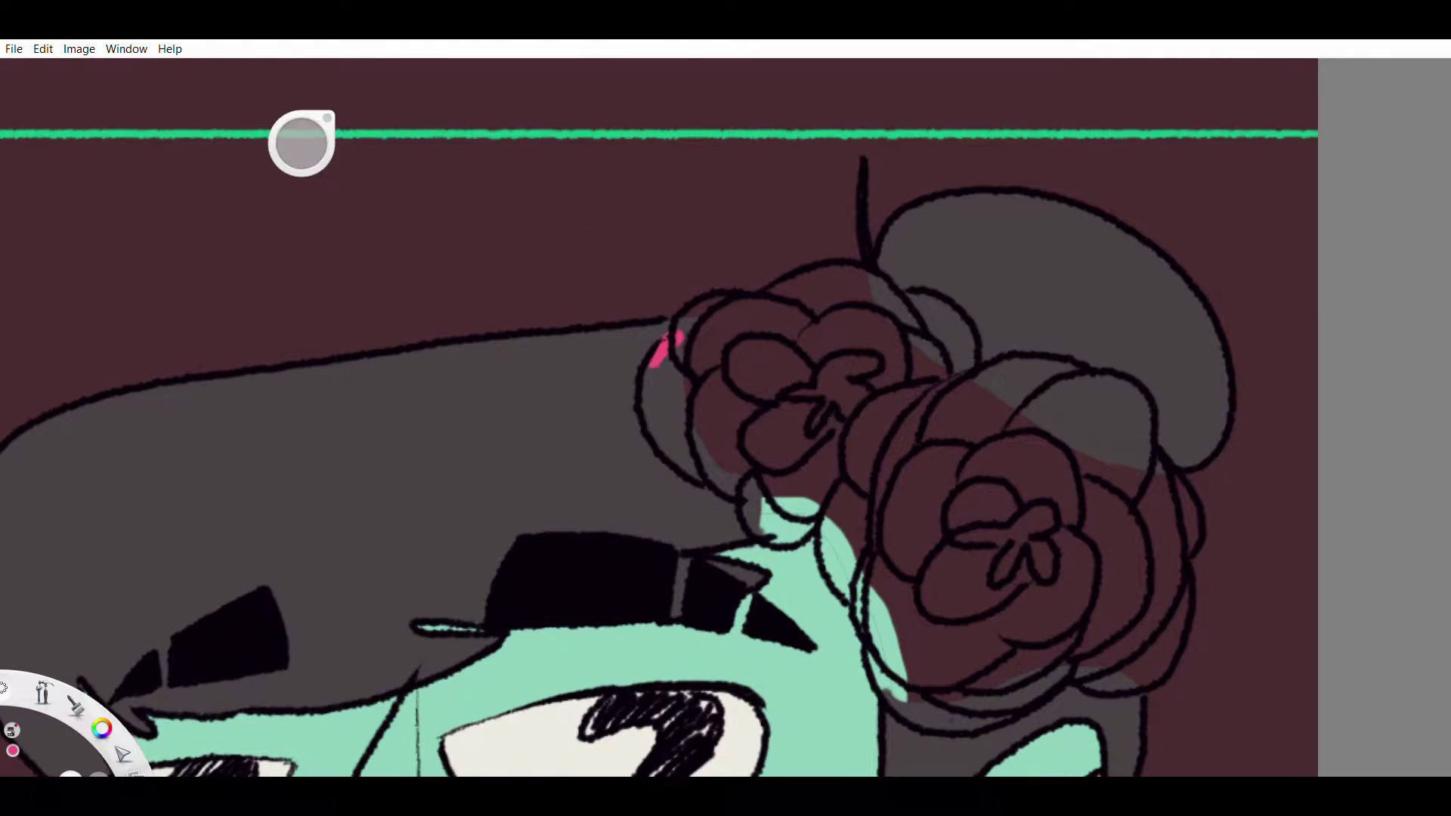
pyautogui.moveTo(710, 476)
pyautogui.mouseDown()
pyautogui.moveTo(681, 332)
pyautogui.moveTo(824, 272)
pyautogui.moveTo(1108, 382)
pyautogui.moveTo(1184, 559)
pyautogui.mouseUp()
pyautogui.moveTo(723, 421); pyautogui.dragTo(657, 374)
pyautogui.moveTo(643, 424)
pyautogui.mouseDown()
pyautogui.moveTo(941, 660)
pyautogui.moveTo(1006, 616)
pyautogui.mouseUp()
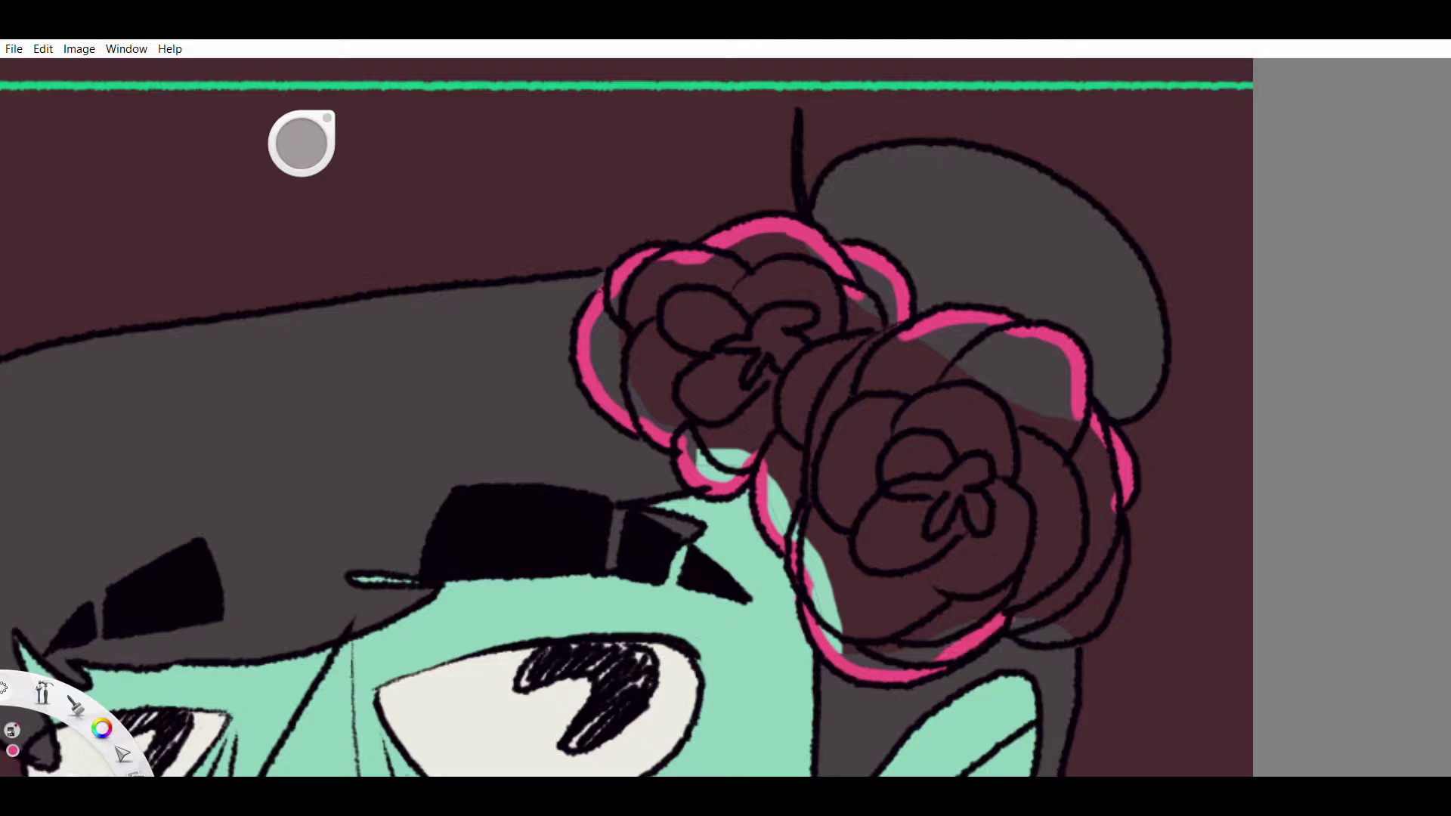
pyautogui.moveTo(1122, 545)
pyautogui.mouseDown()
pyautogui.moveTo(1031, 639)
pyautogui.moveTo(1032, 589)
pyautogui.mouseUp()
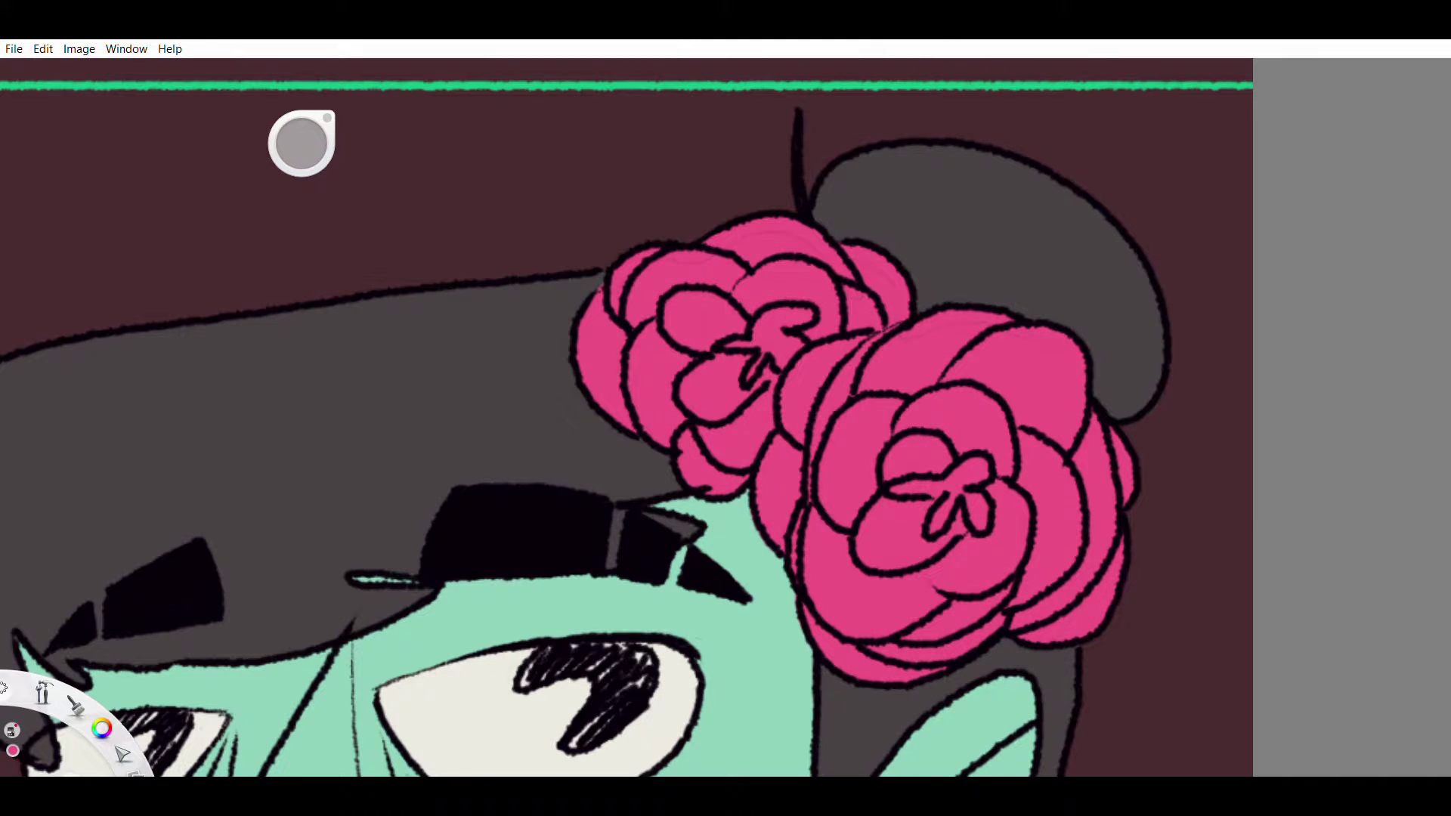
# - Shade the nose with a soft pink gradient that is strongest at its tip
pyautogui.scroll(-5, 758, 344)
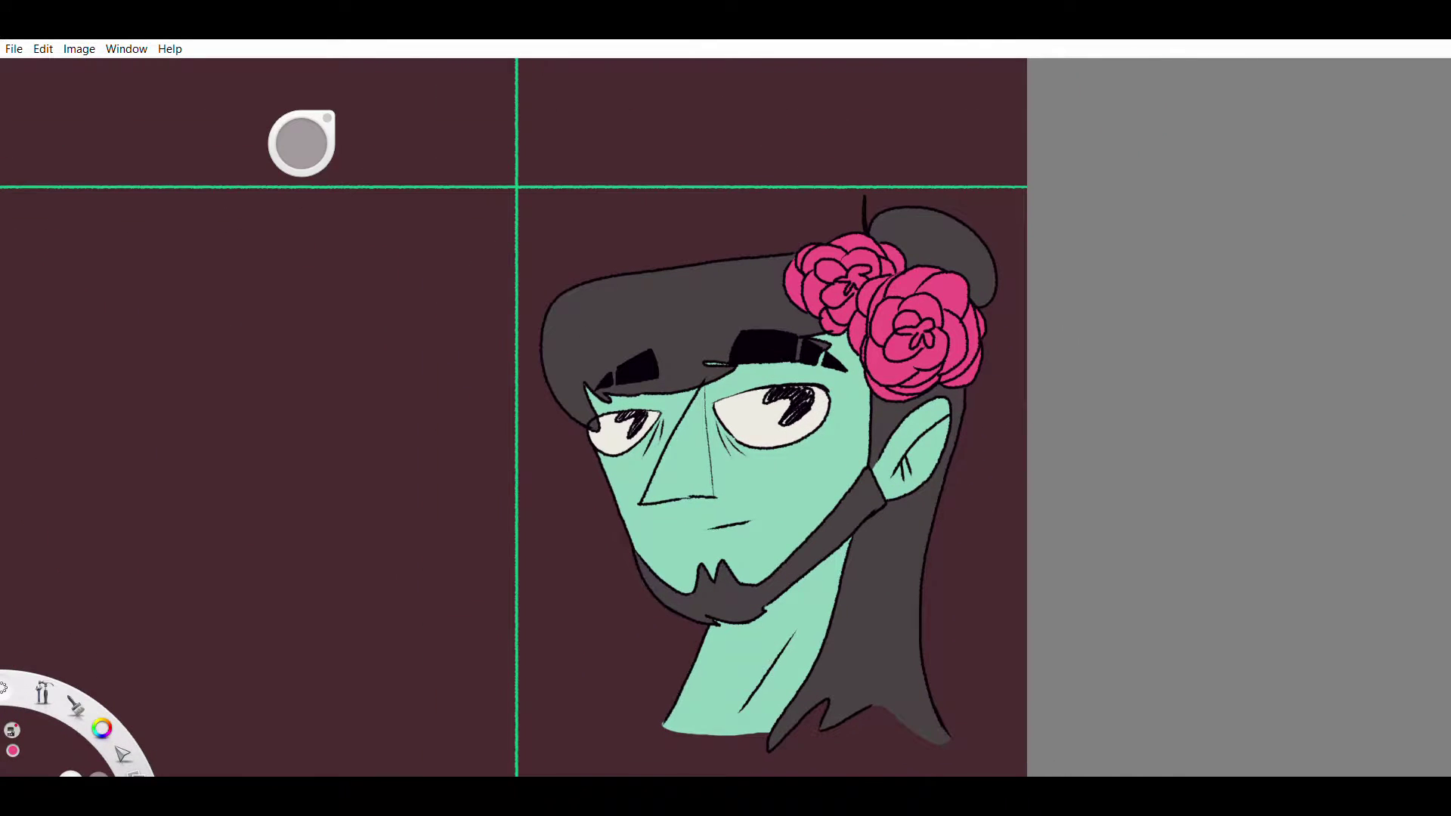
pyautogui.scroll(5, 697, 455)
pyautogui.moveTo(620, 463)
pyautogui.mouseDown()
pyautogui.moveTo(680, 563)
pyautogui.moveTo(627, 431)
pyautogui.moveTo(711, 567)
pyautogui.moveTo(620, 582)
pyautogui.moveTo(642, 415)
pyautogui.mouseUp()
pyautogui.moveTo(642, 560)
pyautogui.mouseDown()
pyautogui.moveTo(663, 486)
pyautogui.moveTo(725, 559)
pyautogui.moveTo(559, 605)
pyautogui.mouseUp()
pyautogui.moveTo(654, 402)
pyautogui.mouseDown()
pyautogui.moveTo(665, 555)
pyautogui.moveTo(627, 491)
pyautogui.moveTo(680, 544)
pyautogui.moveTo(696, 615)
pyautogui.mouseUp()
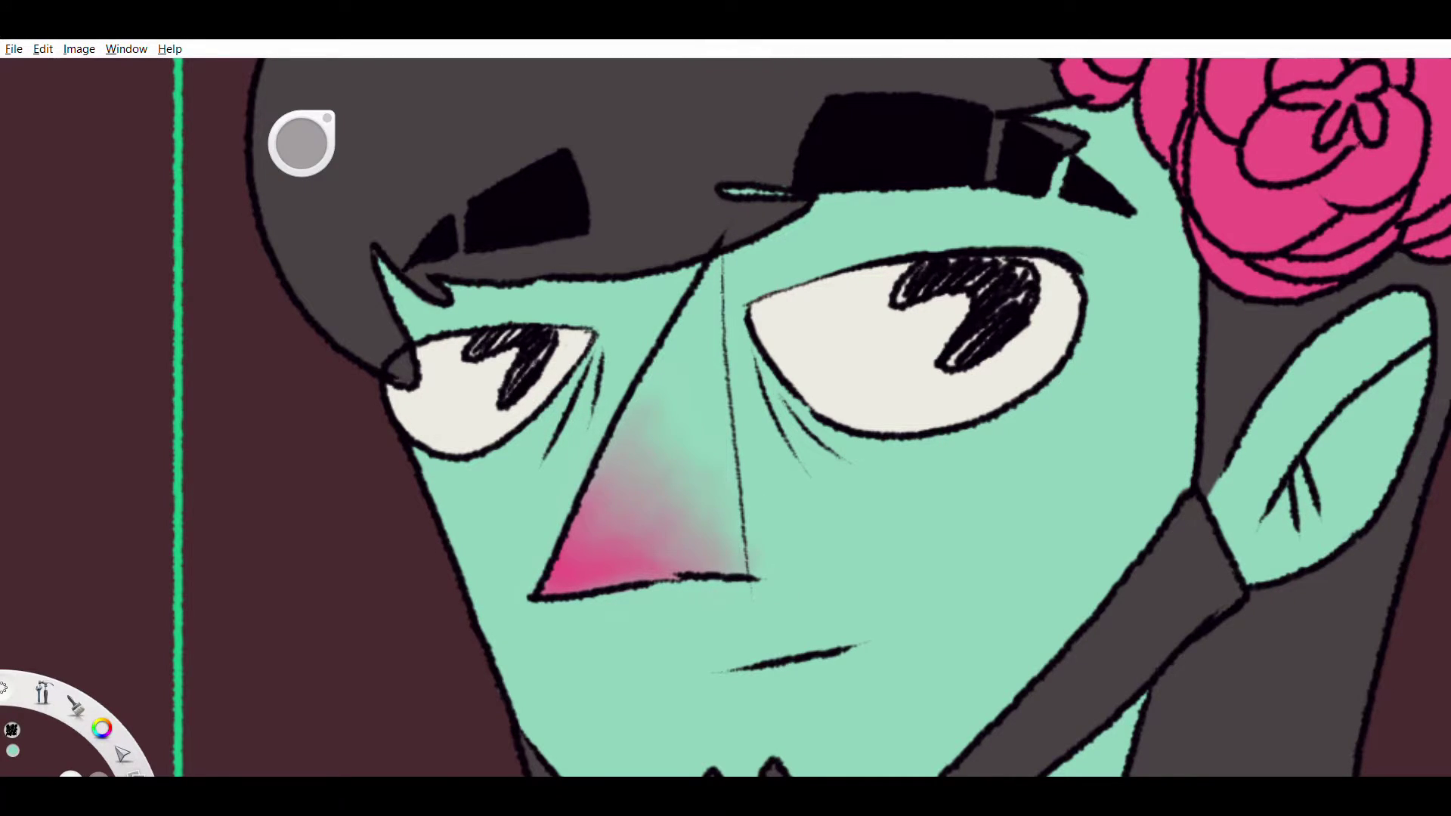
# - Shade the upper and outer parts of the ear in soft pink and soften the pink on ear and nose
pyautogui.scroll(-5, 739, 544)
pyautogui.moveTo(1004, 352)
pyautogui.mouseDown()
pyautogui.moveTo(958, 394)
pyautogui.moveTo(979, 427)
pyautogui.moveTo(944, 401)
pyautogui.moveTo(1013, 439)
pyautogui.moveTo(960, 386)
pyautogui.moveTo(975, 446)
pyautogui.moveTo(952, 453)
pyautogui.mouseUp()
pyautogui.moveTo(998, 393)
pyautogui.mouseDown()
pyautogui.moveTo(1006, 461)
pyautogui.moveTo(983, 476)
pyautogui.mouseUp()
pyautogui.moveTo(680, 416); pyautogui.dragTo(669, 436)
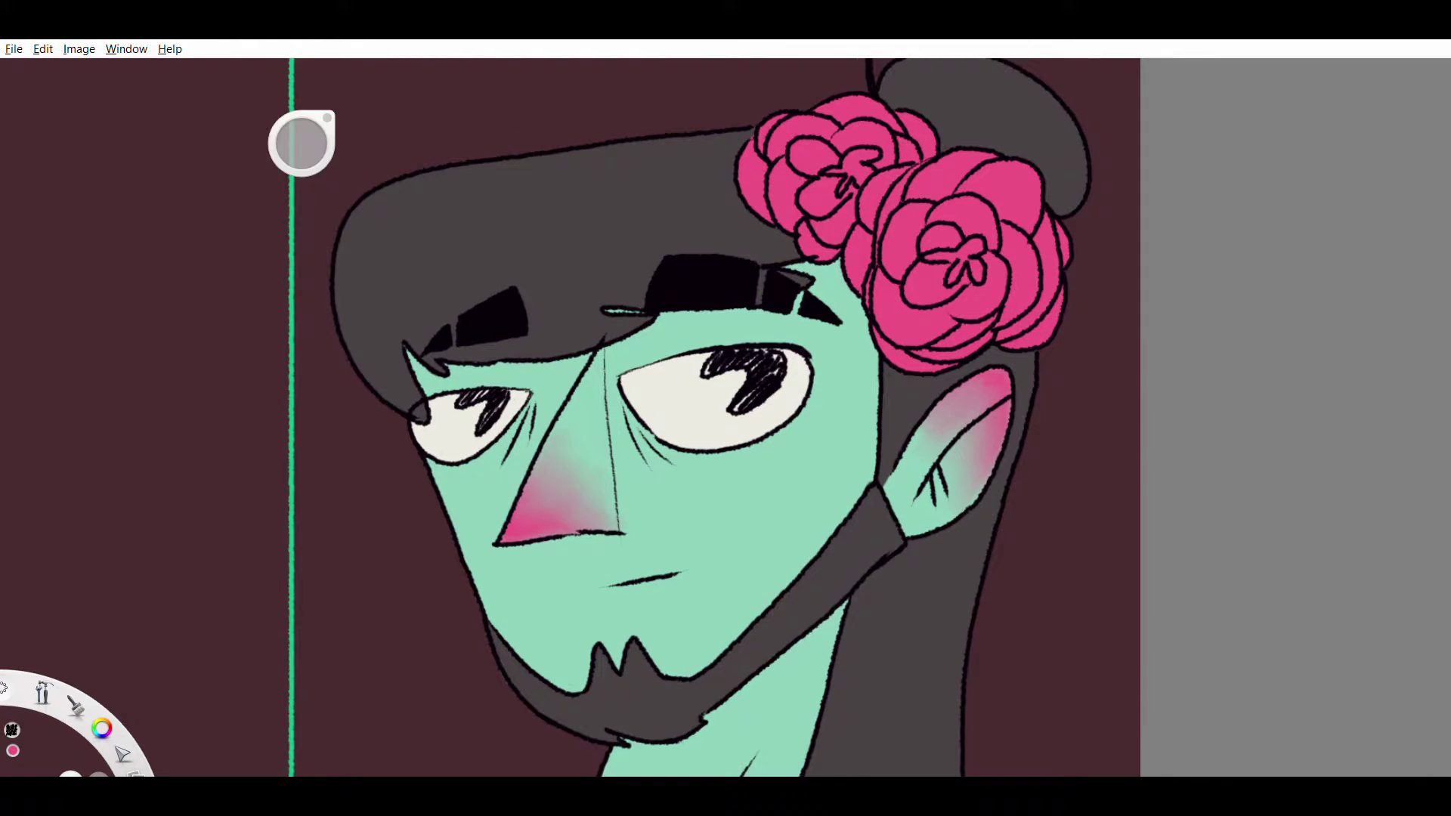
pyautogui.moveTo(979, 375); pyautogui.dragTo(982, 461)
pyautogui.moveTo(541, 465)
pyautogui.mouseDown()
pyautogui.moveTo(522, 529)
pyautogui.moveTo(559, 468)
pyautogui.mouseUp()
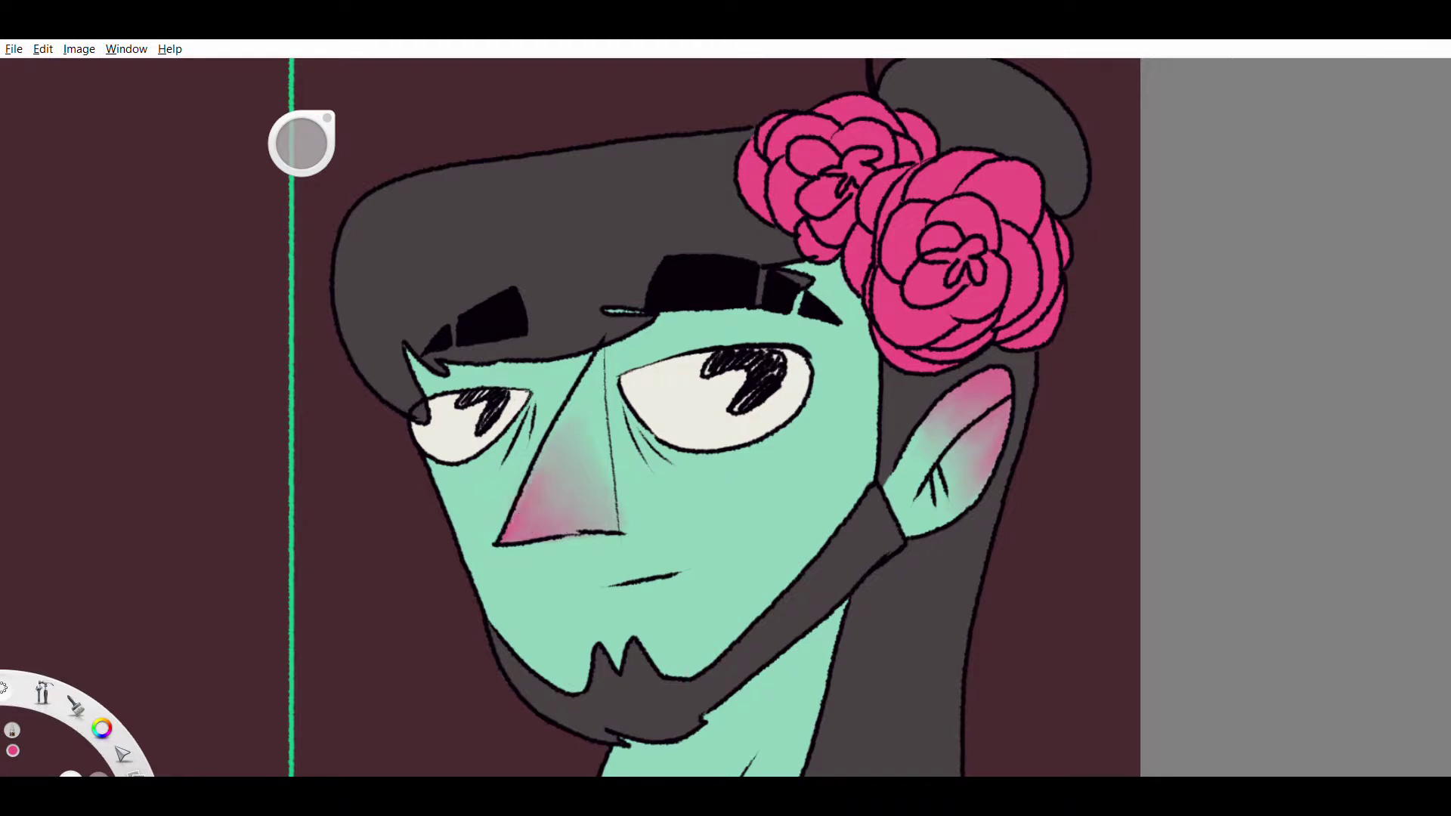
# - Add soft pink blush to both cheeks and blend it into the green skin
pyautogui.scroll(-2, 725, 416)
pyautogui.scroll(2, 755, 393)
pyautogui.moveTo(803, 457); pyautogui.dragTo(875, 416)
pyautogui.moveTo(491, 487); pyautogui.dragTo(505, 493)
pyautogui.hotkey('ctrl', 'z')
pyautogui.hotkey('ctrl', 'z')
pyautogui.moveTo(803, 461); pyautogui.dragTo(874, 417)
pyautogui.moveTo(487, 475); pyautogui.dragTo(514, 491)
pyautogui.moveTo(793, 469); pyautogui.dragTo(877, 423)
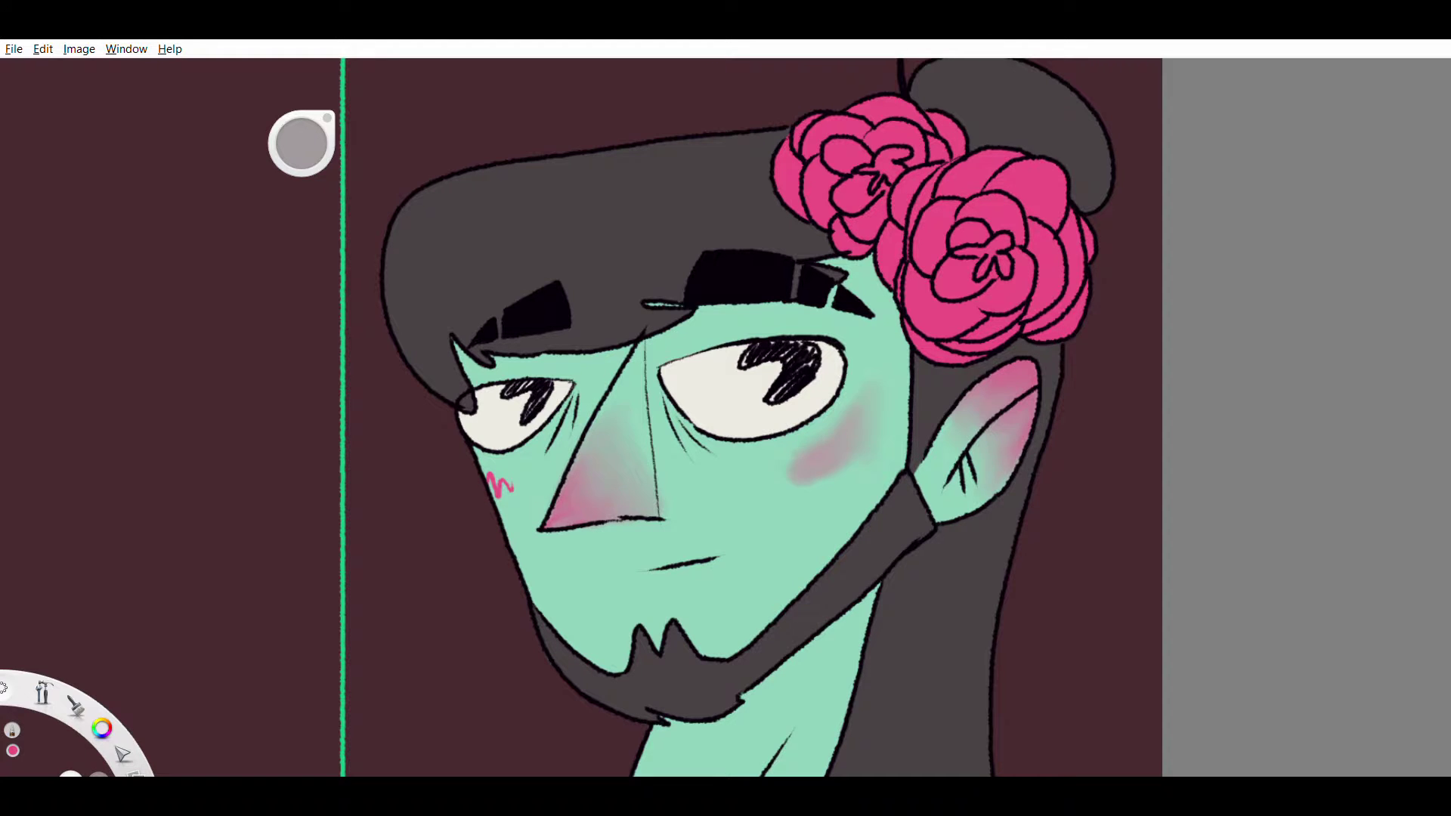
pyautogui.moveTo(488, 474); pyautogui.dragTo(513, 495)
pyautogui.scroll(-3, 767, 635)
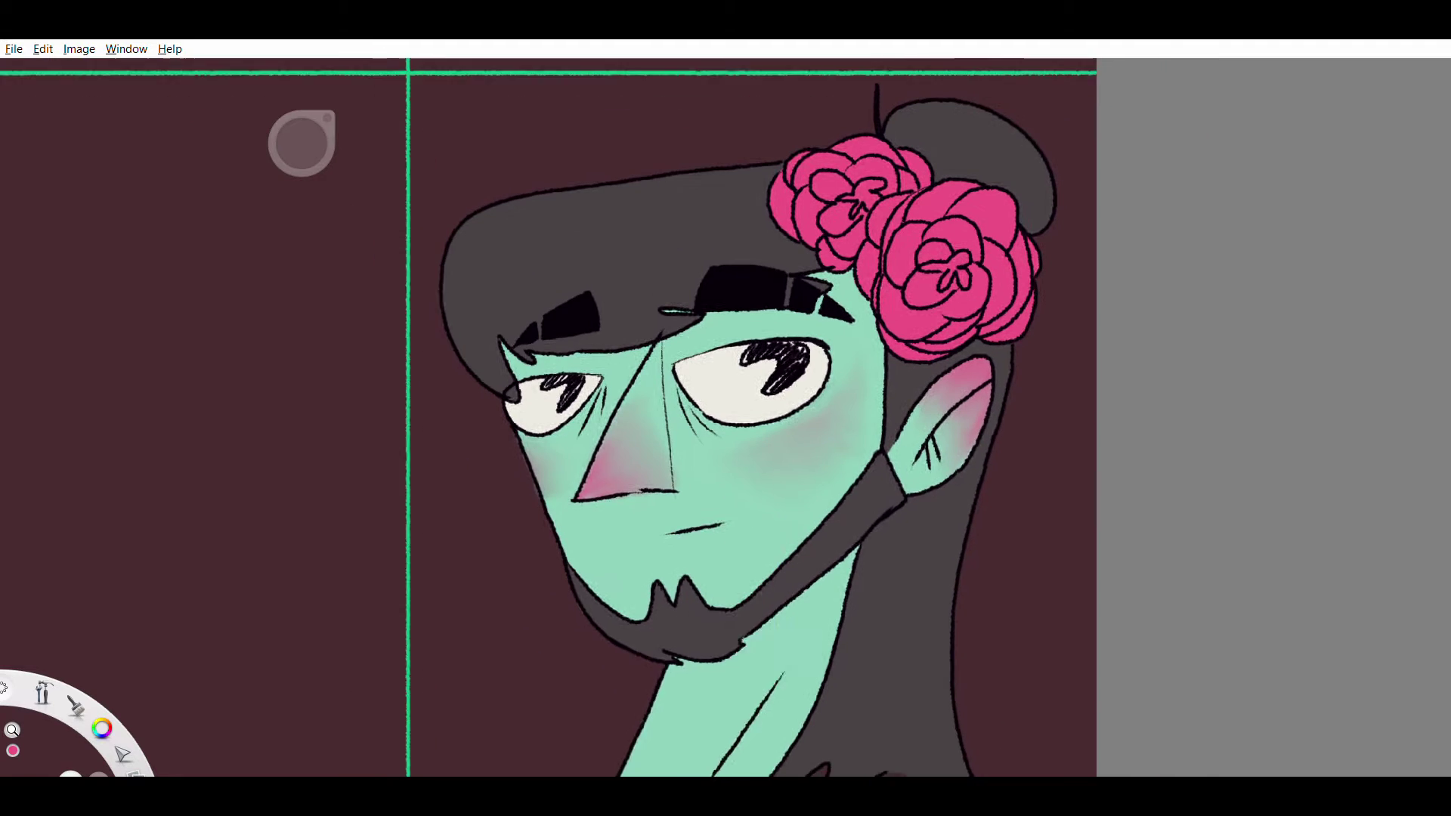
# - Shade the eye bags at the inner corners of both eyes in purple and blend them softly into the skin
pyautogui.scroll(3, 726, 416)
pyautogui.moveTo(533, 472); pyautogui.dragTo(578, 389)
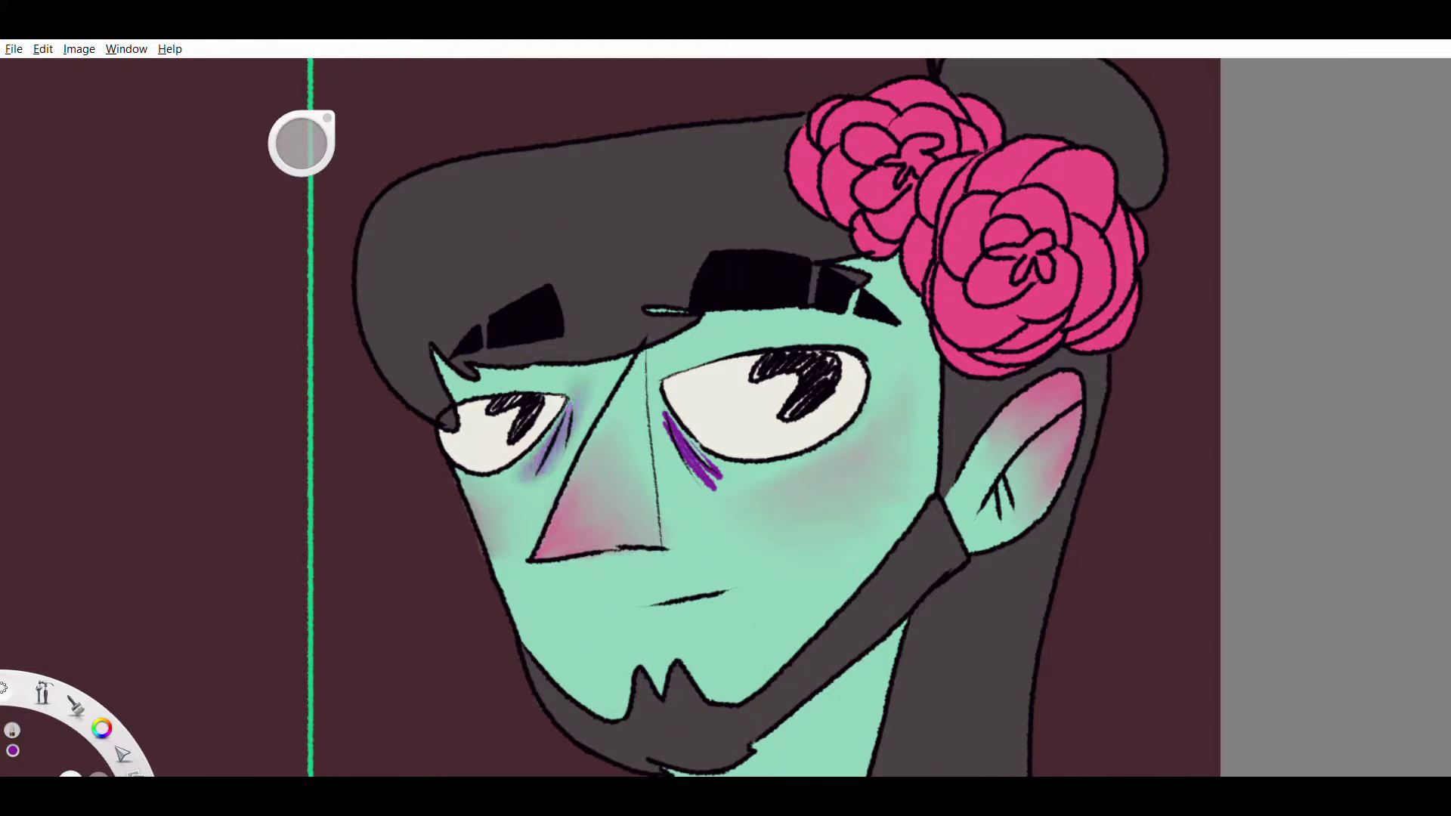
pyautogui.moveTo(514, 484); pyautogui.dragTo(563, 431)
pyautogui.moveTo(666, 414)
pyautogui.mouseDown()
pyautogui.moveTo(718, 488)
pyautogui.moveTo(767, 502)
pyautogui.mouseUp()
pyautogui.moveTo(651, 381)
pyautogui.mouseDown()
pyautogui.moveTo(669, 446)
pyautogui.moveTo(778, 476)
pyautogui.mouseUp()
pyautogui.scroll(-2, 761, 447)
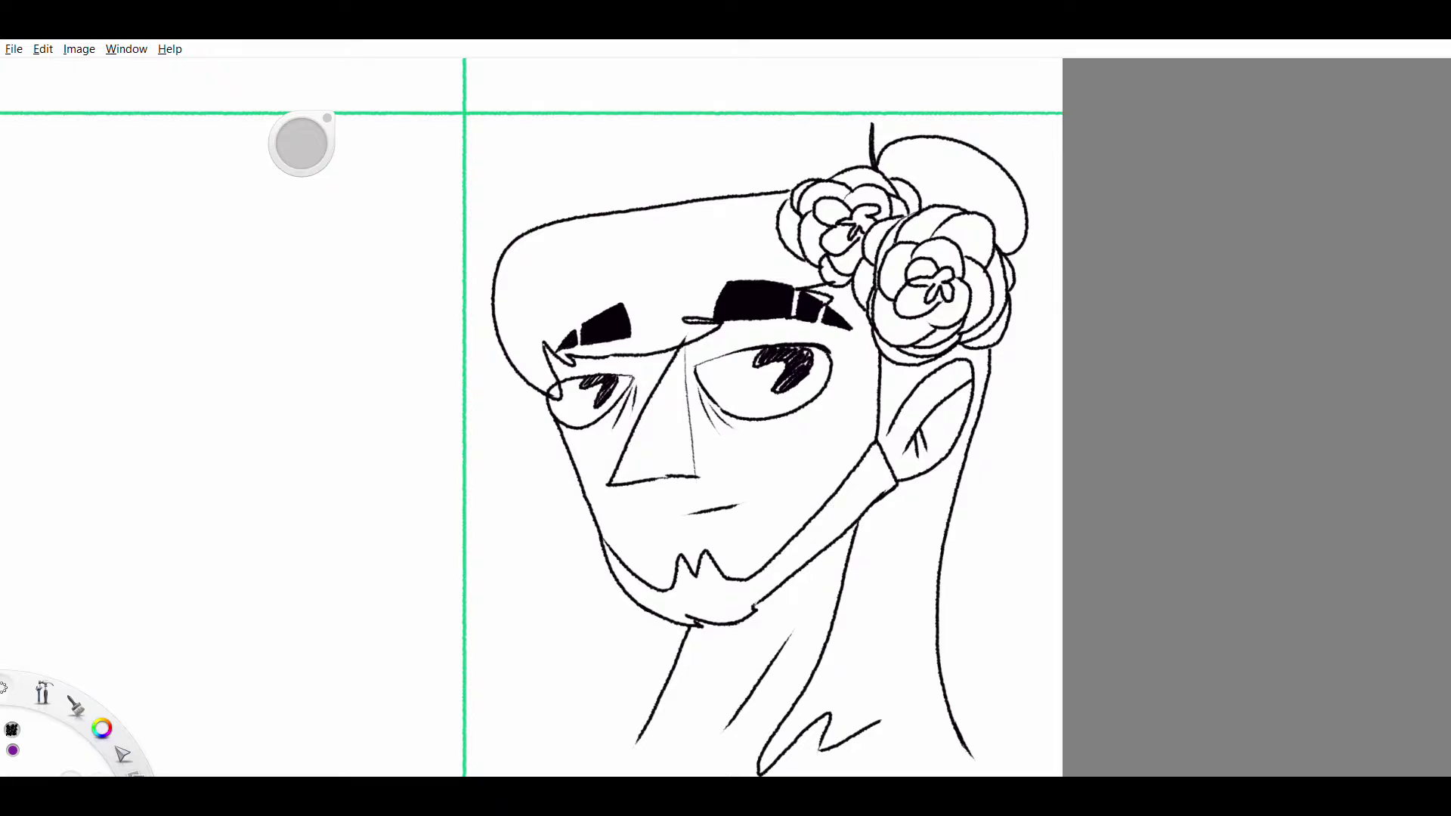
# - Draw a purple arrow above the hair bun and fill the bun's shadow in purple, leaving a large white highlight
pyautogui.moveTo(711, 465); pyautogui.dragTo(792, 499)
pyautogui.hotkey('ctrl', 'z')
pyautogui.scroll(3, 696, 295)
pyautogui.scroll(-3, 726, 416)
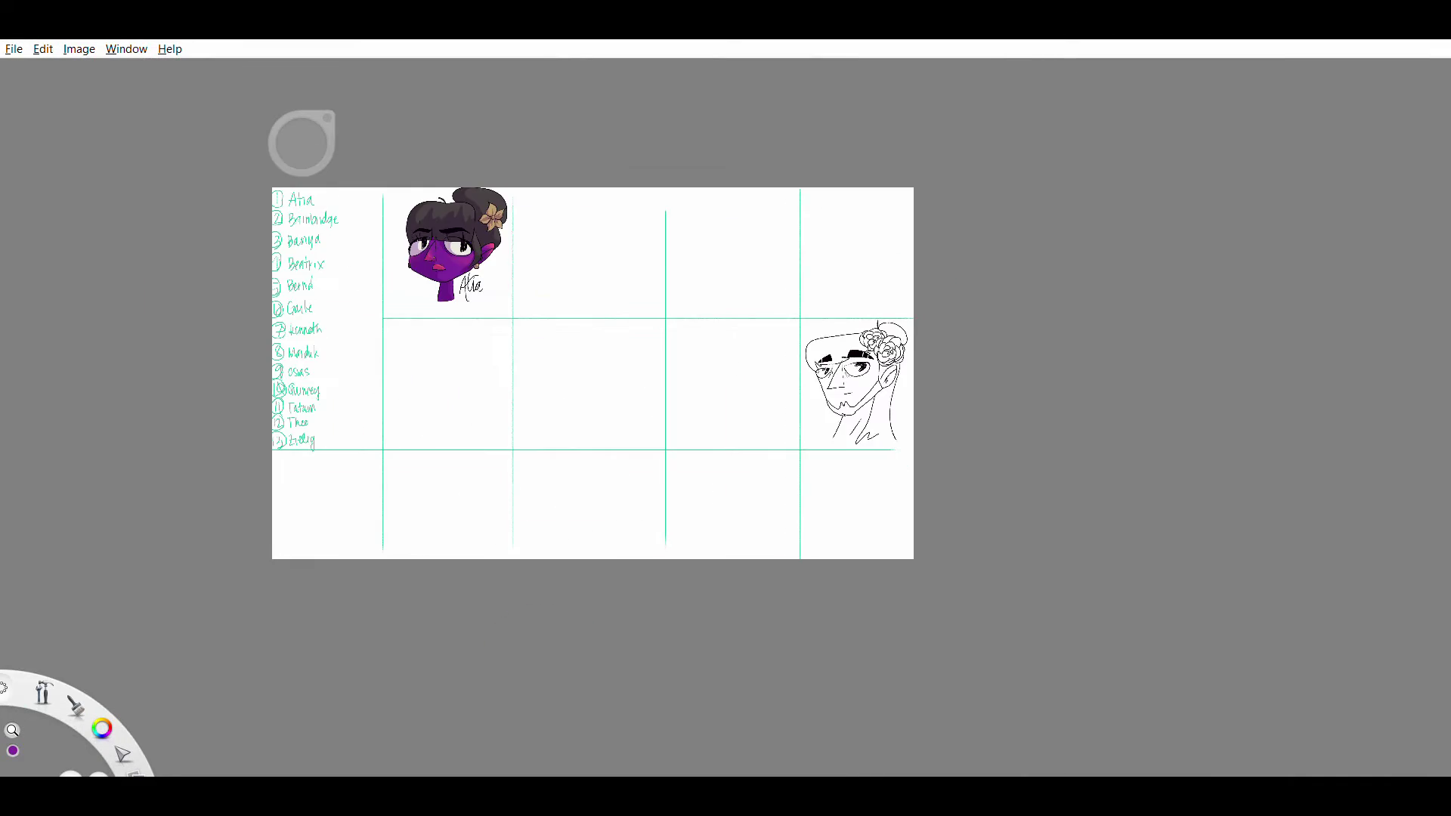
pyautogui.scroll(1, 755, 524)
pyautogui.moveTo(810, 344)
pyautogui.mouseDown()
pyautogui.moveTo(830, 327)
pyautogui.moveTo(948, 361)
pyautogui.mouseUp()
pyautogui.scroll(3, 756, 453)
pyautogui.scroll(2, 870, 340)
pyautogui.moveTo(740, 304)
pyautogui.mouseDown()
pyautogui.moveTo(826, 259)
pyautogui.moveTo(813, 371)
pyautogui.moveTo(926, 397)
pyautogui.moveTo(979, 427)
pyautogui.moveTo(976, 365)
pyautogui.mouseUp()
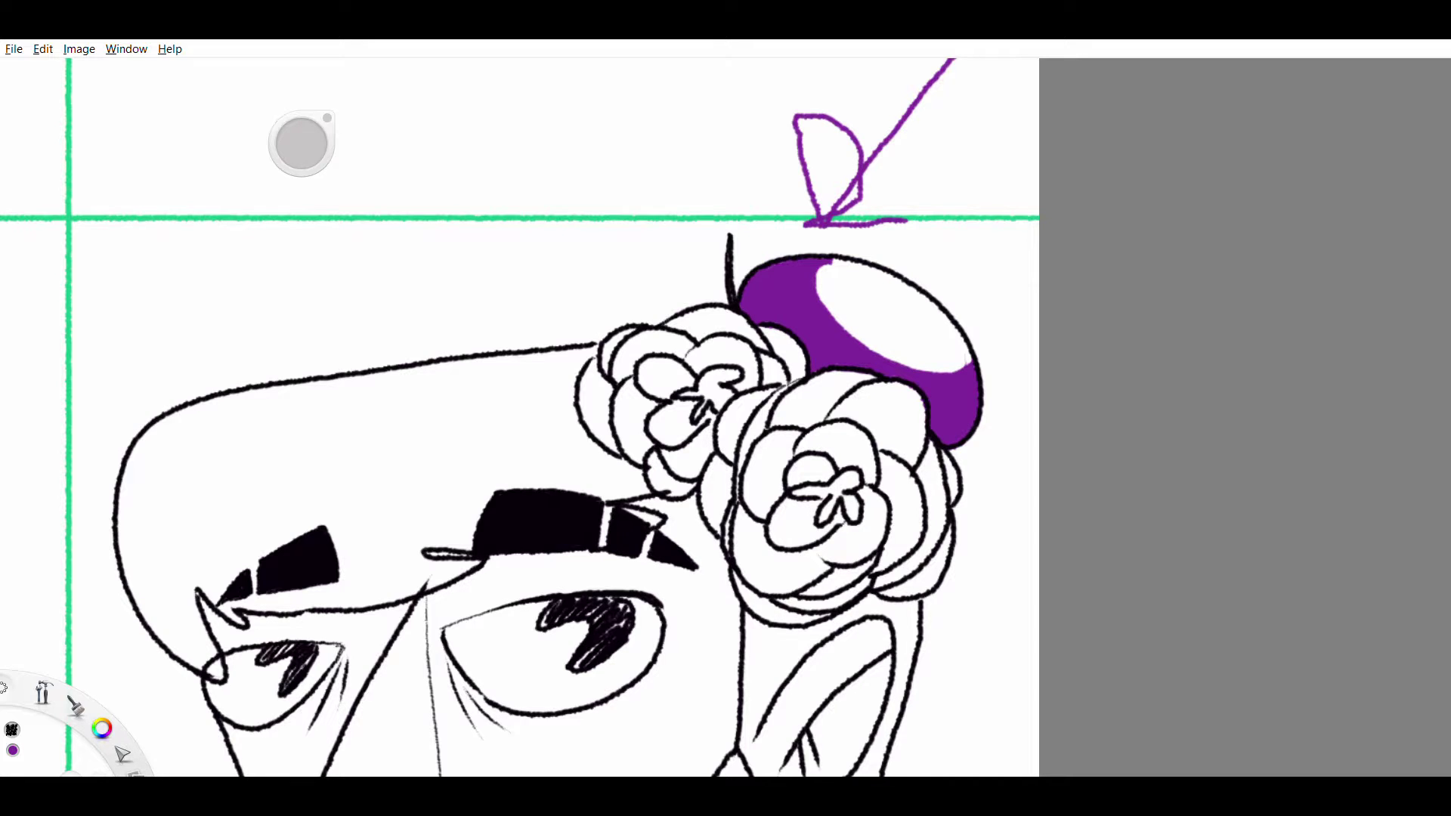
# - Outline petal highlights in purple on the larger flower and shade its centre and the petals nearest the smaller flower
pyautogui.scroll(1, 846, 464)
pyautogui.moveTo(786, 414); pyautogui.dragTo(801, 382)
pyautogui.moveTo(841, 387)
pyautogui.mouseDown()
pyautogui.moveTo(918, 444)
pyautogui.moveTo(921, 605)
pyautogui.mouseUp()
pyautogui.moveTo(873, 463); pyautogui.dragTo(911, 530)
pyautogui.moveTo(805, 433)
pyautogui.mouseDown()
pyautogui.moveTo(858, 465)
pyautogui.moveTo(741, 476)
pyautogui.mouseUp()
pyautogui.moveTo(748, 399)
pyautogui.mouseDown()
pyautogui.moveTo(734, 427)
pyautogui.moveTo(705, 416)
pyautogui.moveTo(691, 470)
pyautogui.mouseUp()
pyautogui.moveTo(820, 484)
pyautogui.mouseDown()
pyautogui.moveTo(845, 499)
pyautogui.moveTo(813, 477)
pyautogui.mouseUp()
pyautogui.moveTo(771, 522)
pyautogui.mouseDown()
pyautogui.moveTo(770, 546)
pyautogui.moveTo(843, 529)
pyautogui.mouseUp()
pyautogui.moveTo(810, 517); pyautogui.dragTo(809, 533)
pyautogui.moveTo(830, 502)
pyautogui.mouseDown()
pyautogui.moveTo(840, 541)
pyautogui.moveTo(815, 508)
pyautogui.mouseUp()
pyautogui.moveTo(771, 502)
pyautogui.mouseDown()
pyautogui.moveTo(818, 499)
pyautogui.moveTo(771, 484)
pyautogui.moveTo(801, 488)
pyautogui.mouseUp()
pyautogui.moveTo(706, 409)
pyautogui.mouseDown()
pyautogui.moveTo(673, 499)
pyautogui.moveTo(691, 556)
pyautogui.mouseUp()
pyautogui.moveTo(725, 416)
pyautogui.mouseDown()
pyautogui.moveTo(711, 507)
pyautogui.moveTo(685, 541)
pyautogui.mouseUp()
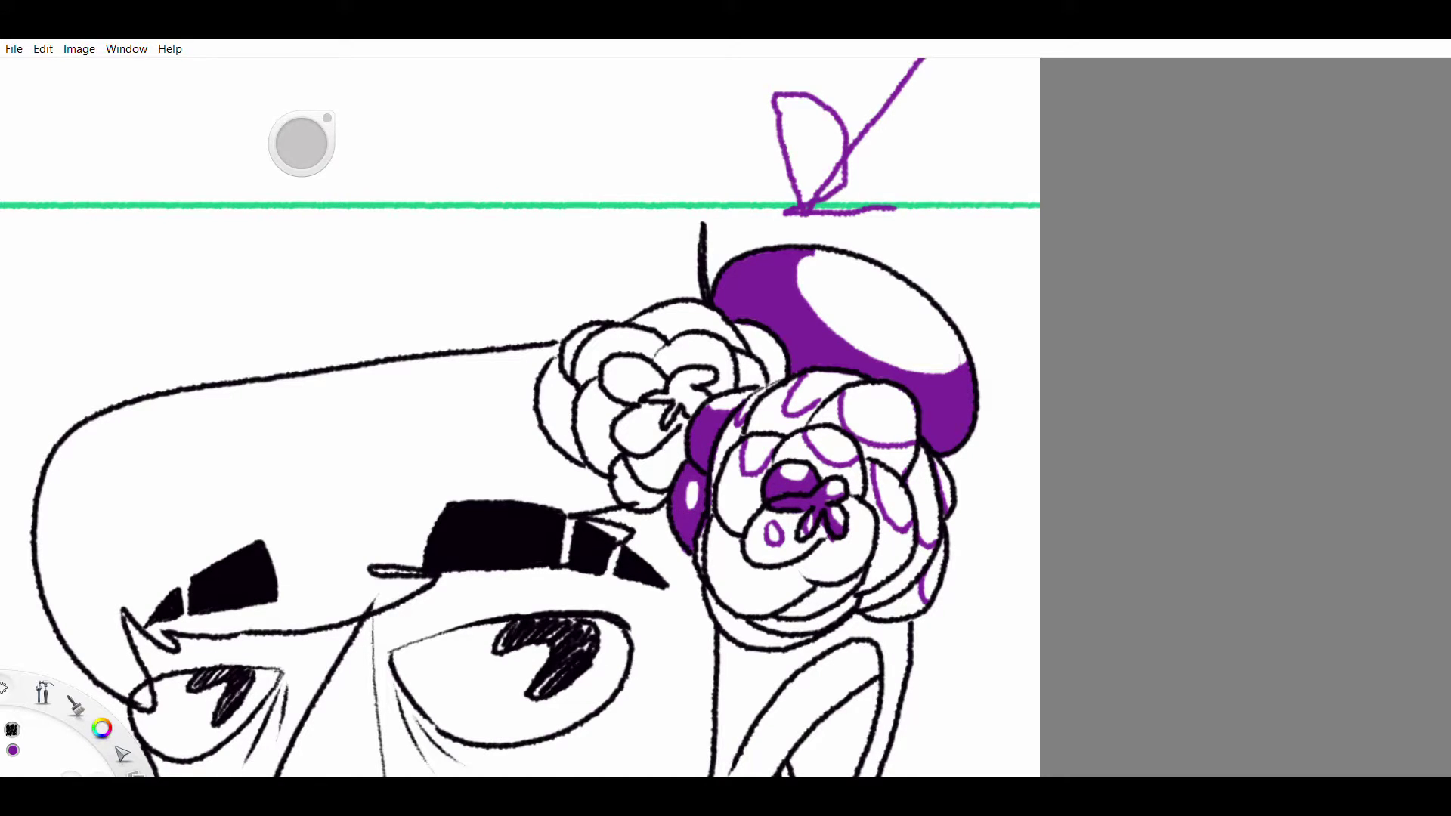
# - Fill the larger flower's upper, inner and outer right petals in purple, leaving their highlights white
pyautogui.moveTo(756, 378)
pyautogui.mouseDown()
pyautogui.moveTo(783, 405)
pyautogui.moveTo(835, 404)
pyautogui.mouseUp()
pyautogui.moveTo(926, 446)
pyautogui.mouseDown()
pyautogui.moveTo(934, 487)
pyautogui.moveTo(904, 472)
pyautogui.mouseUp()
pyautogui.moveTo(877, 463); pyautogui.dragTo(899, 488)
pyautogui.moveTo(714, 500)
pyautogui.mouseDown()
pyautogui.moveTo(743, 535)
pyautogui.moveTo(824, 543)
pyautogui.moveTo(862, 605)
pyautogui.moveTo(919, 597)
pyautogui.moveTo(900, 469)
pyautogui.mouseUp()
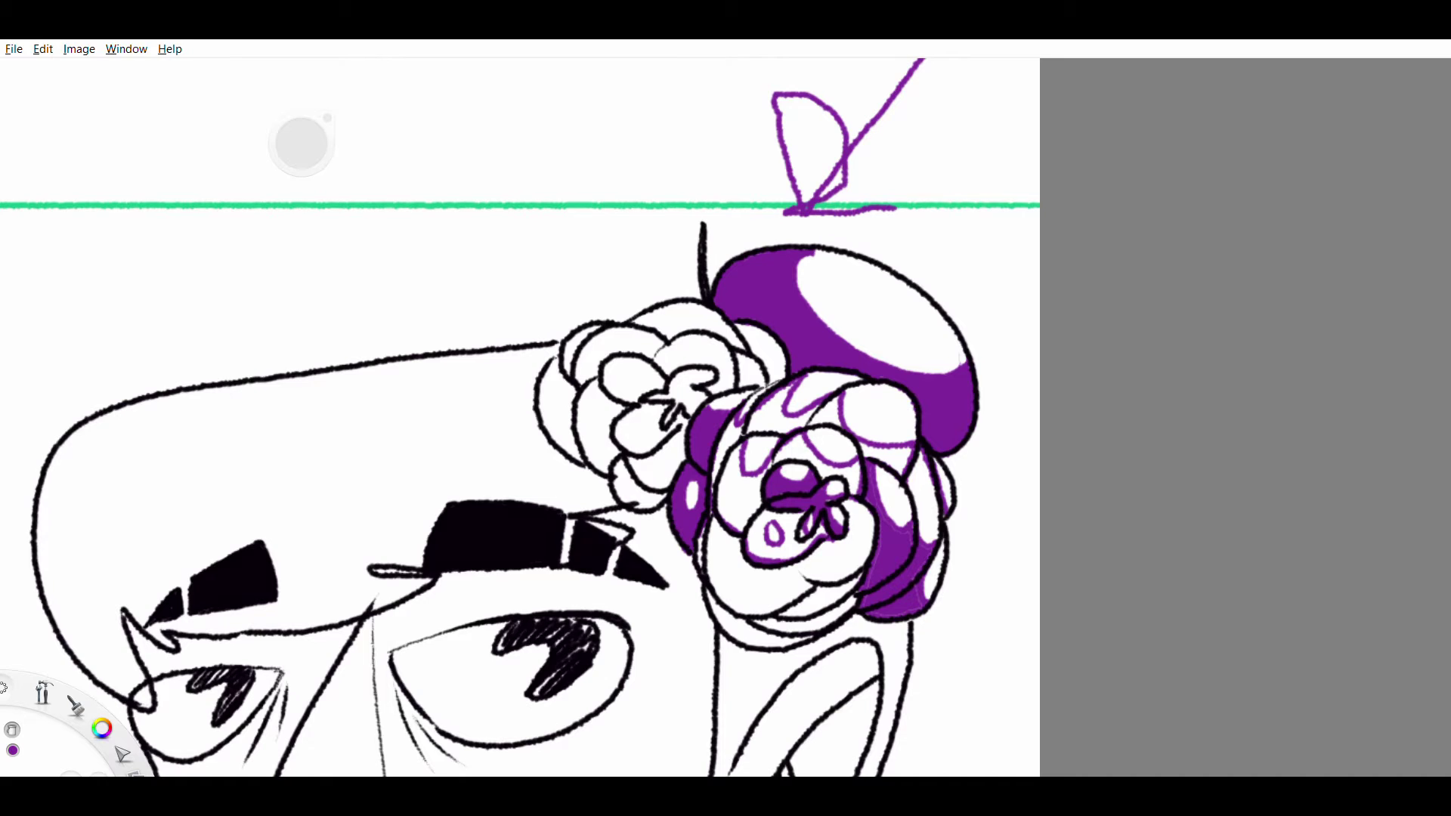
pyautogui.click(12, 730)
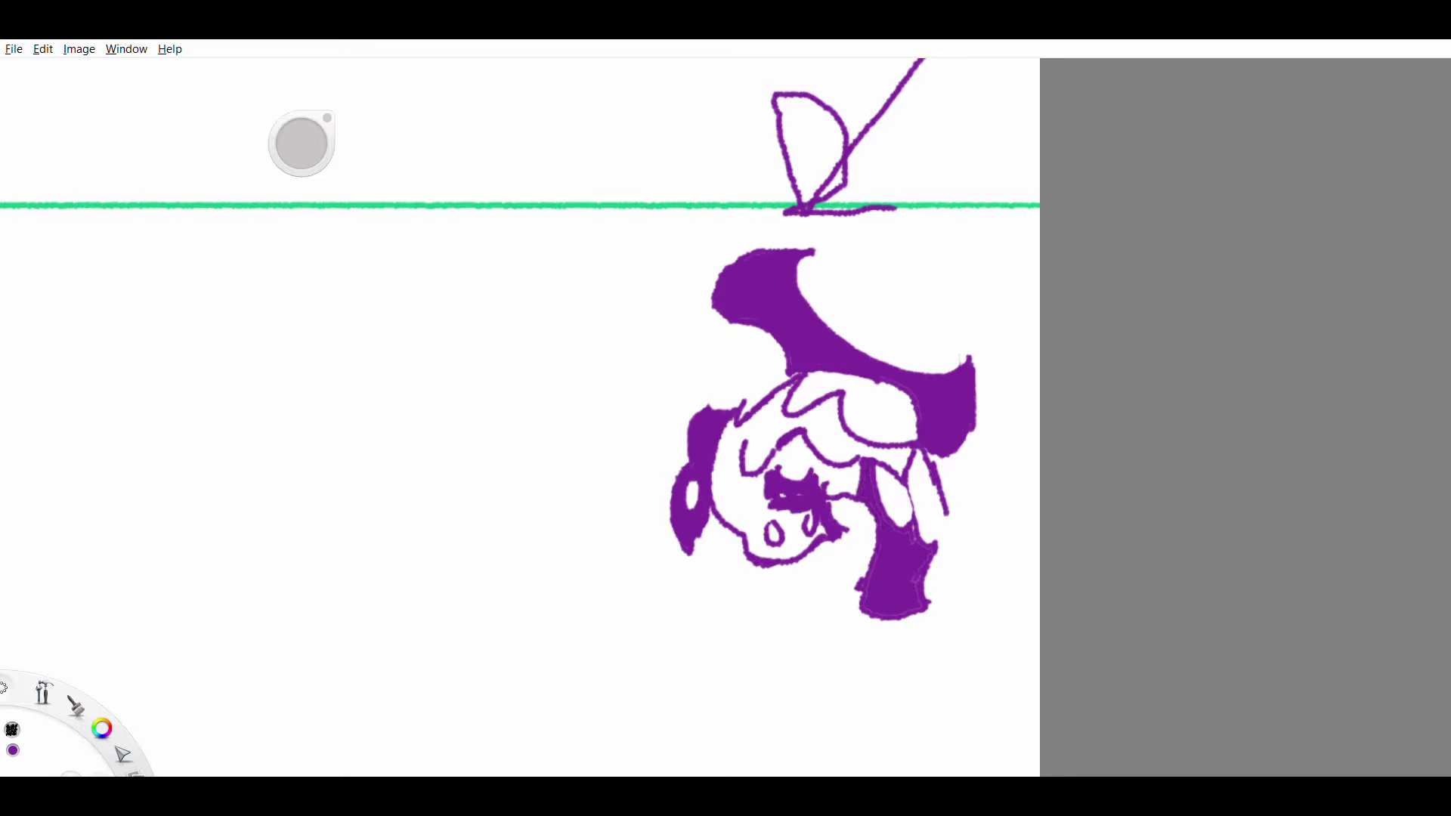
pyautogui.click(13, 730)
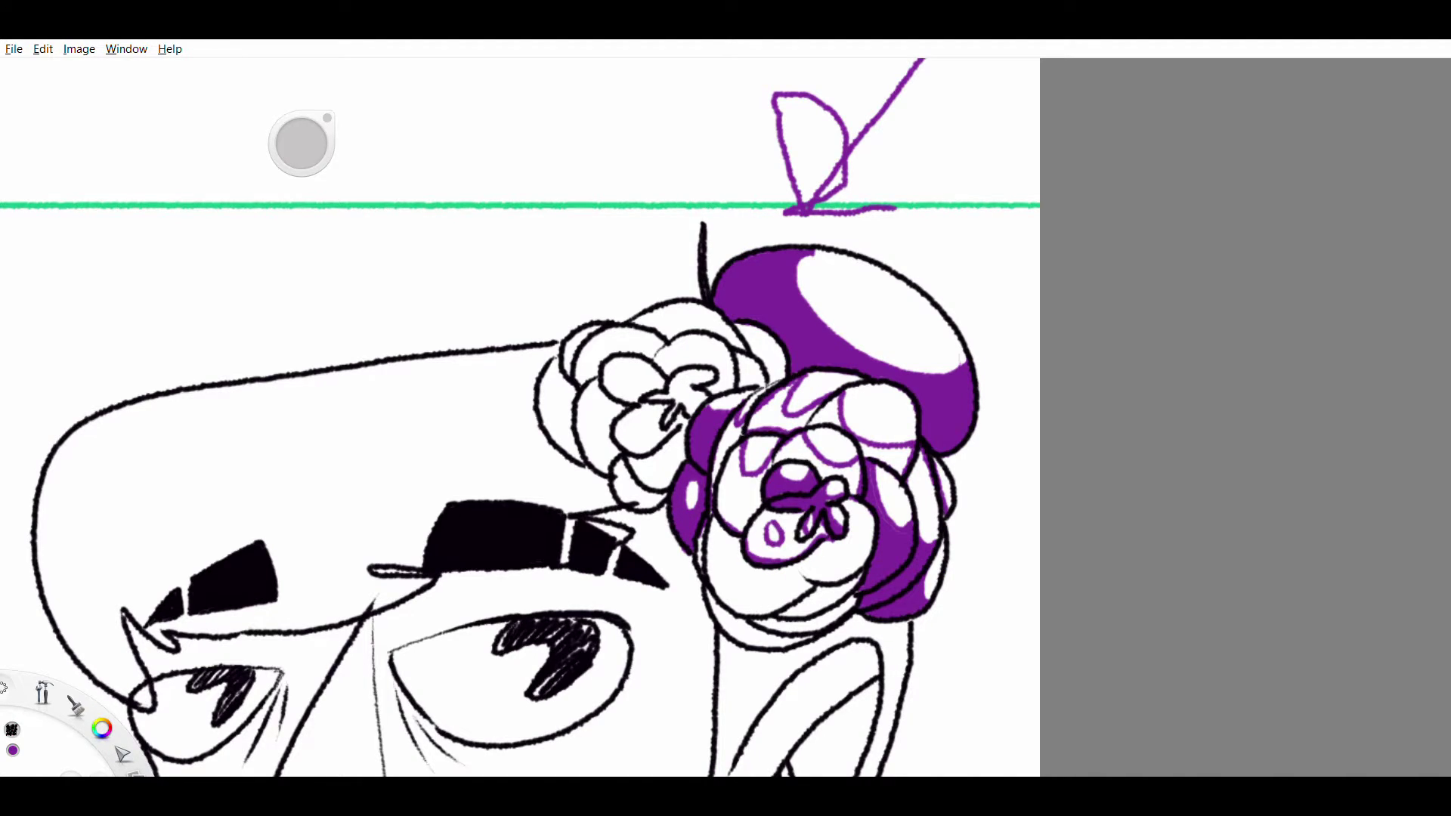
pyautogui.click(12, 730)
pyautogui.click(12, 729)
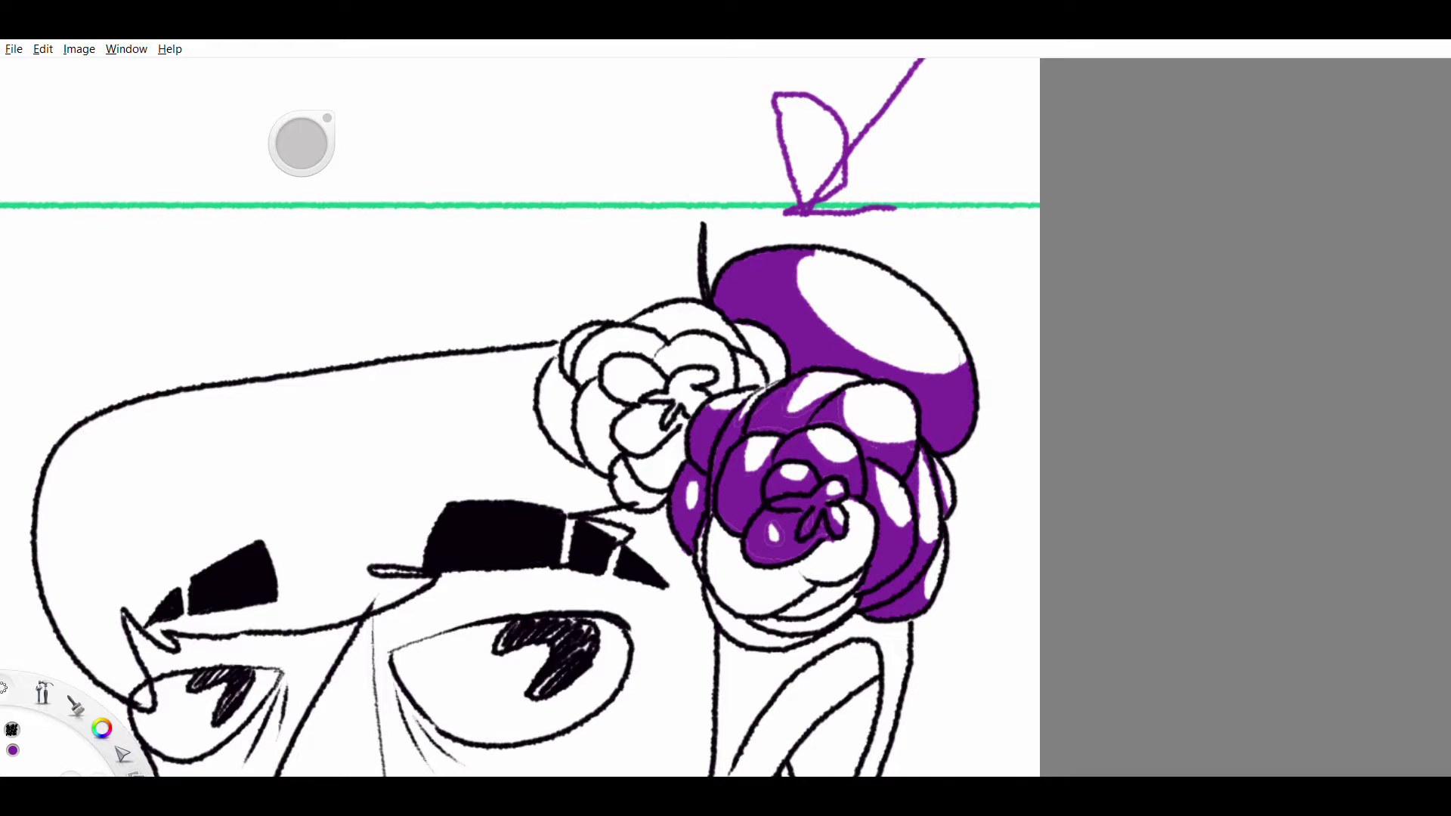
# - Shade the lower petals of the larger flower in purple around small white highlights
pyautogui.moveTo(302, 144); pyautogui.dragTo(290, 119)
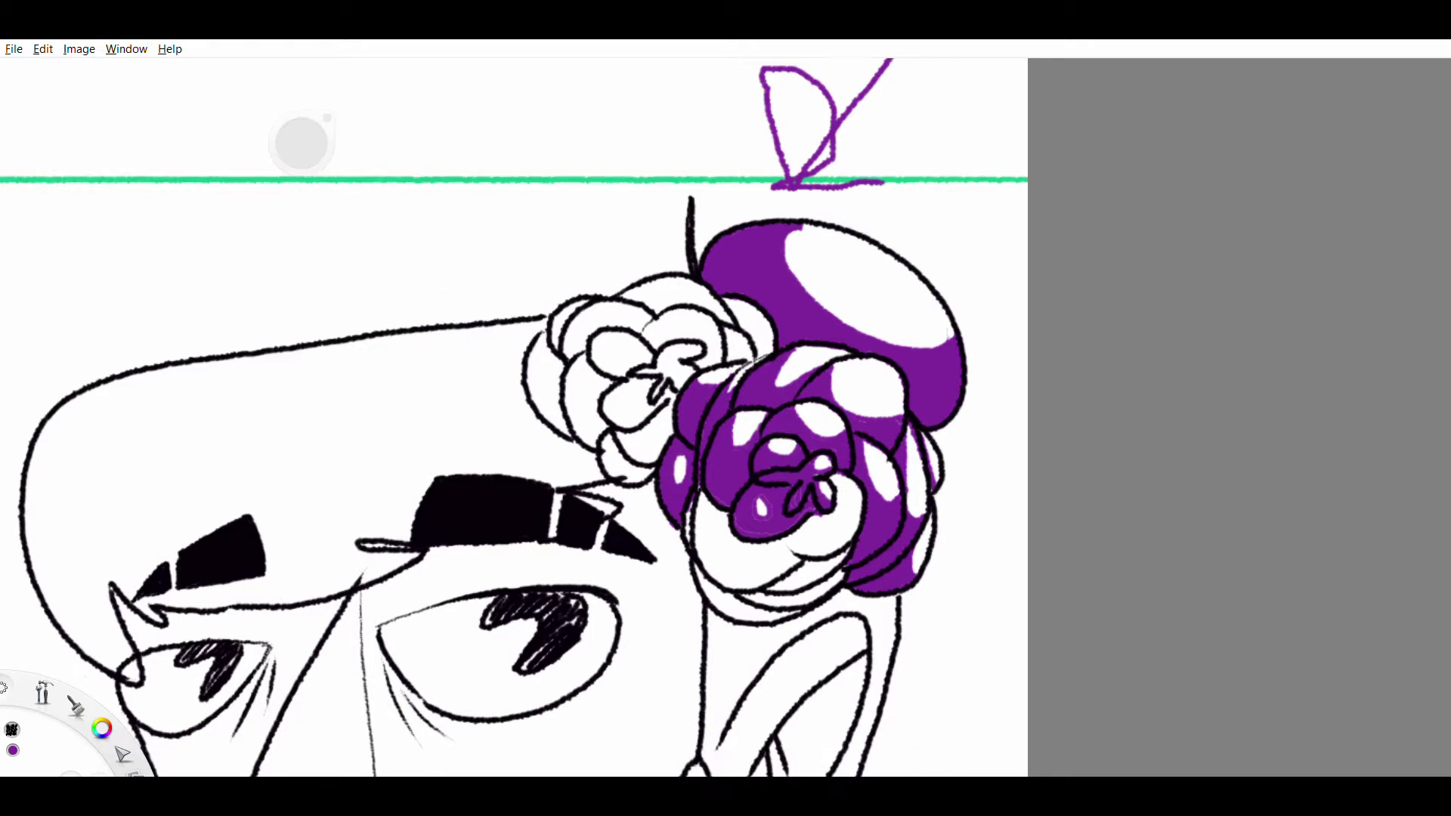
pyautogui.moveTo(753, 545); pyautogui.dragTo(845, 559)
pyautogui.moveTo(849, 484)
pyautogui.mouseDown()
pyautogui.moveTo(854, 538)
pyautogui.moveTo(731, 621)
pyautogui.moveTo(689, 488)
pyautogui.mouseUp()
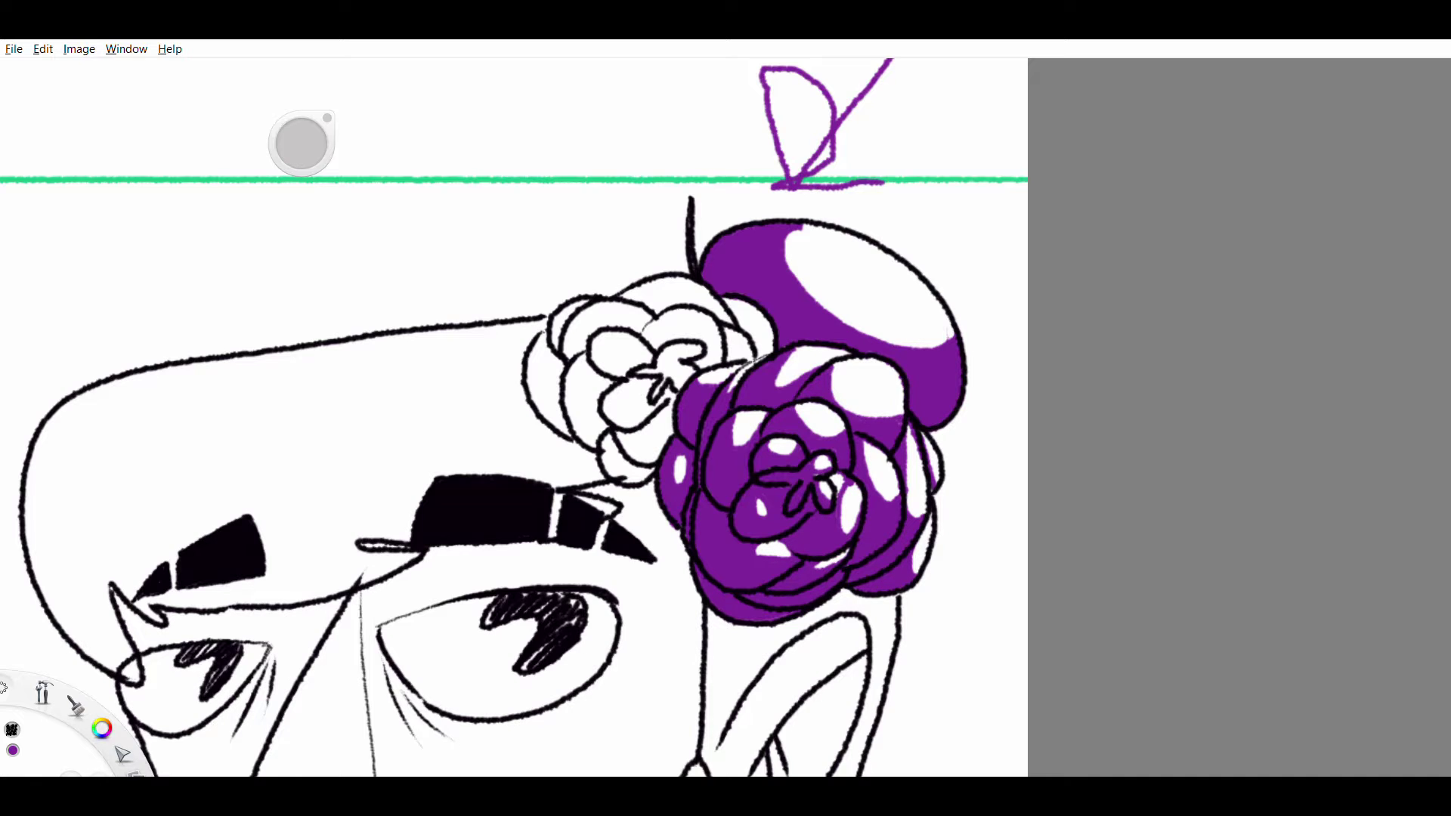
# - Outline highlight shapes in purple on the petals of the smaller flower
pyautogui.moveTo(794, 464); pyautogui.dragTo(854, 560)
pyautogui.moveTo(790, 396)
pyautogui.mouseDown()
pyautogui.moveTo(820, 430)
pyautogui.moveTo(794, 454)
pyautogui.mouseUp()
pyautogui.moveTo(718, 374); pyautogui.dragTo(790, 420)
pyautogui.moveTo(650, 401)
pyautogui.mouseDown()
pyautogui.moveTo(708, 417)
pyautogui.moveTo(714, 453)
pyautogui.mouseUp()
pyautogui.moveTo(782, 408)
pyautogui.mouseDown()
pyautogui.moveTo(727, 450)
pyautogui.moveTo(758, 462)
pyautogui.moveTo(689, 508)
pyautogui.mouseUp()
pyautogui.moveTo(643, 456); pyautogui.dragTo(650, 496)
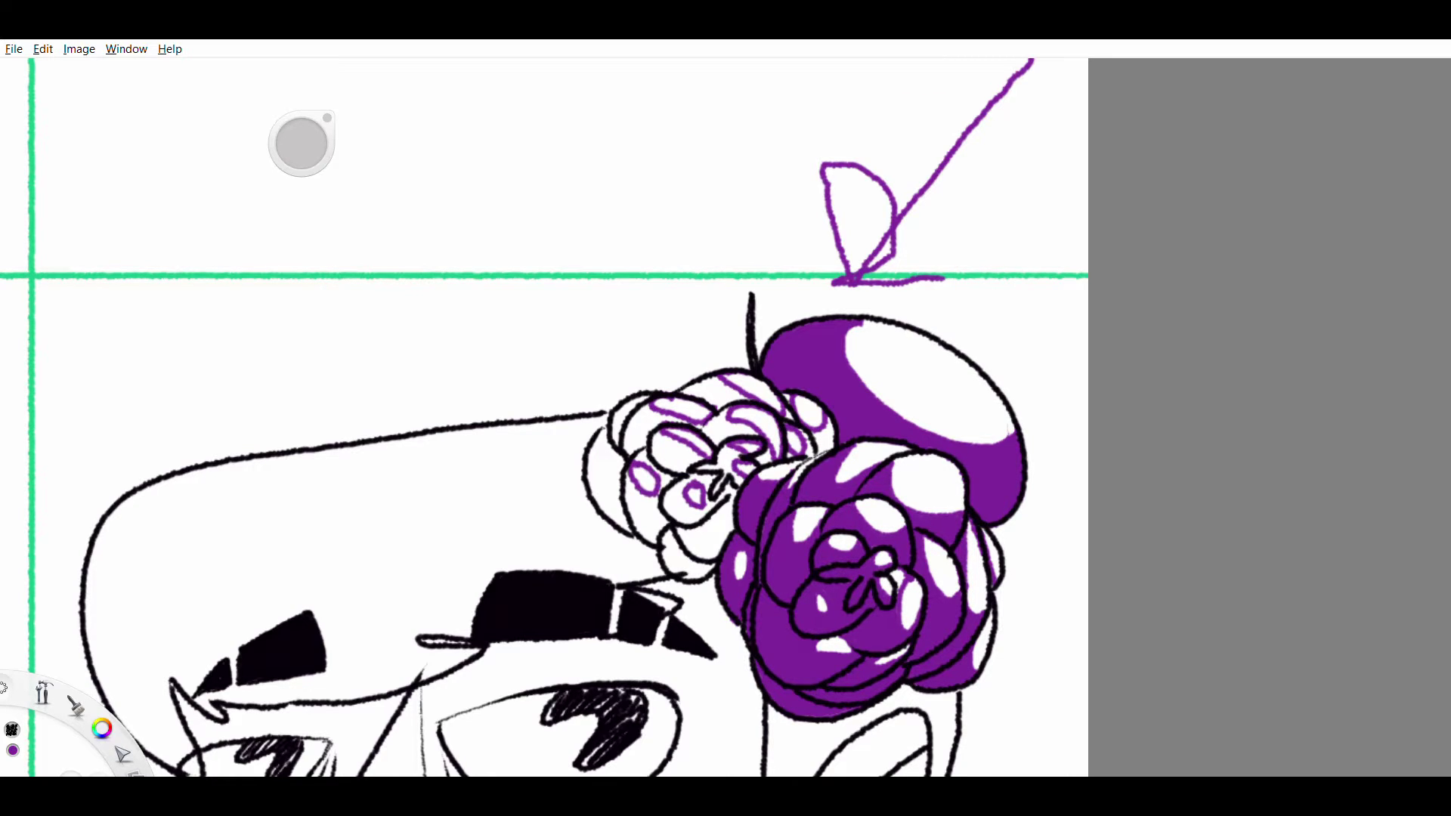
# - Trace the smaller flower's outer edges in purple and fill its petals around the white highlights
pyautogui.moveTo(646, 397); pyautogui.dragTo(601, 521)
pyautogui.moveTo(598, 423); pyautogui.dragTo(605, 454)
pyautogui.moveTo(605, 514)
pyautogui.mouseDown()
pyautogui.moveTo(625, 535)
pyautogui.moveTo(715, 578)
pyautogui.mouseUp()
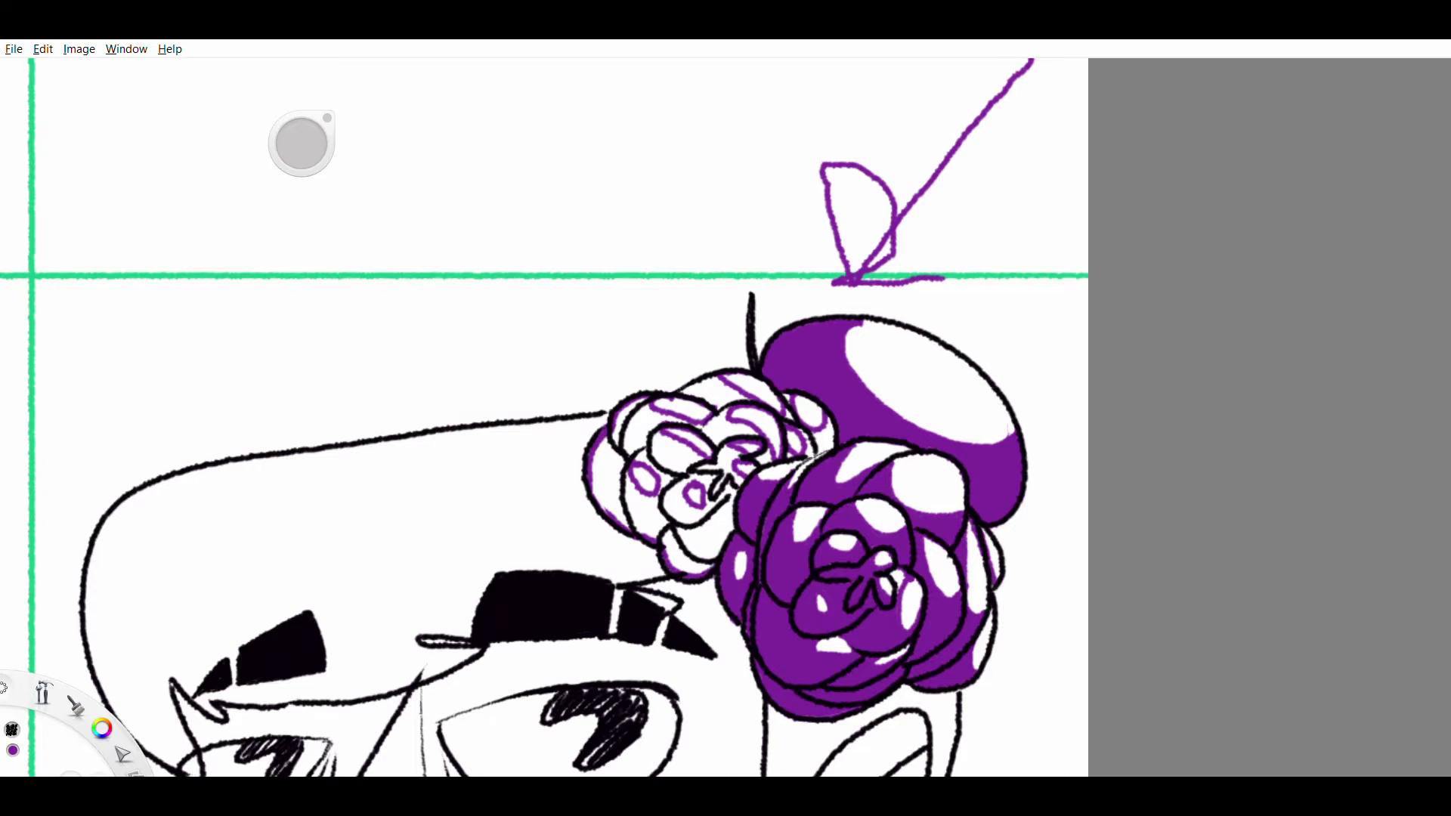
pyautogui.moveTo(739, 489); pyautogui.dragTo(730, 533)
pyautogui.moveTo(680, 392); pyautogui.dragTo(713, 378)
pyautogui.click(666, 484)
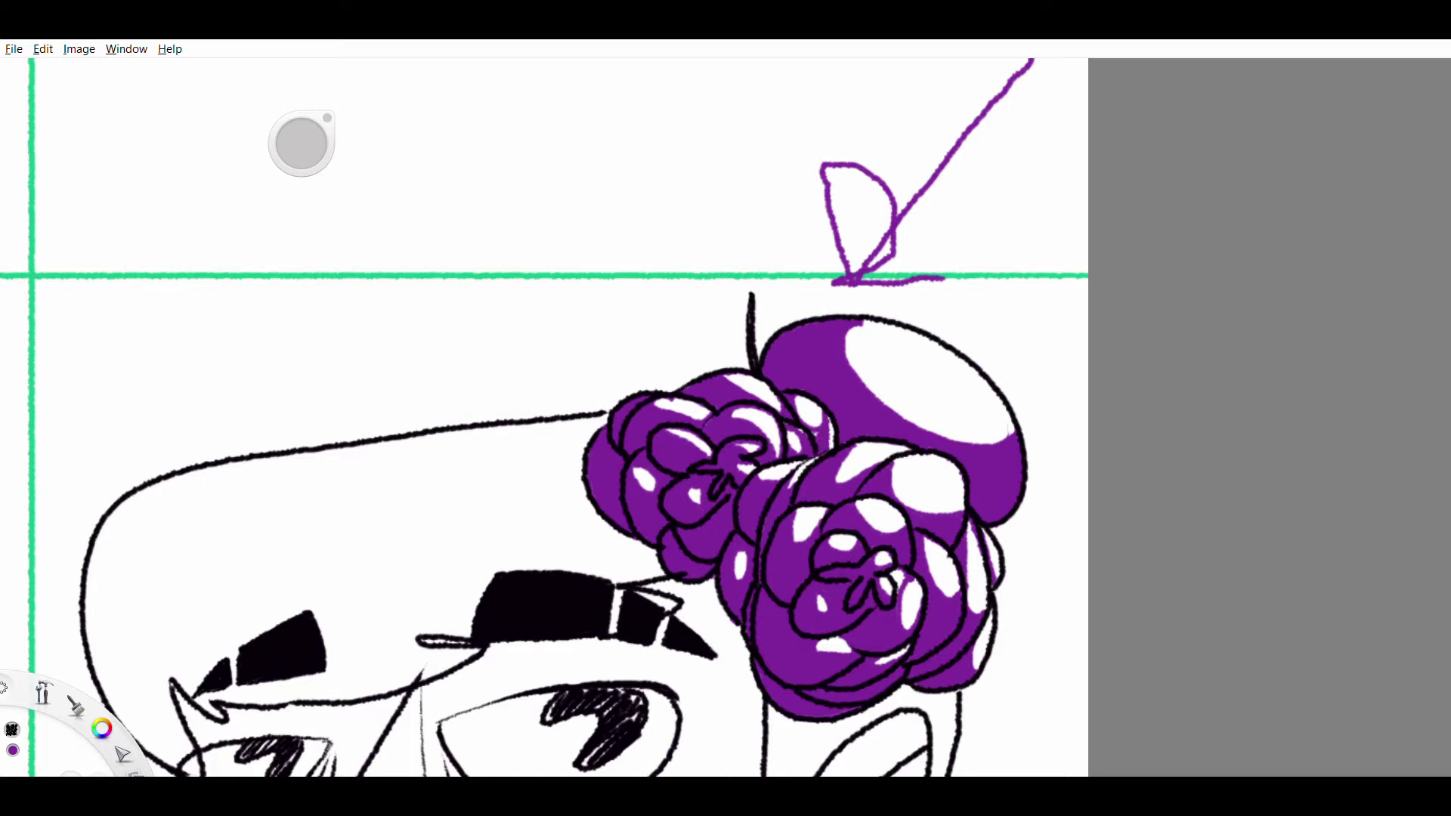
# - Outline a shadow along the far side and base of the nose and fill it with purple
pyautogui.scroll(-3, 1066, 191)
pyautogui.scroll(3, 866, 480)
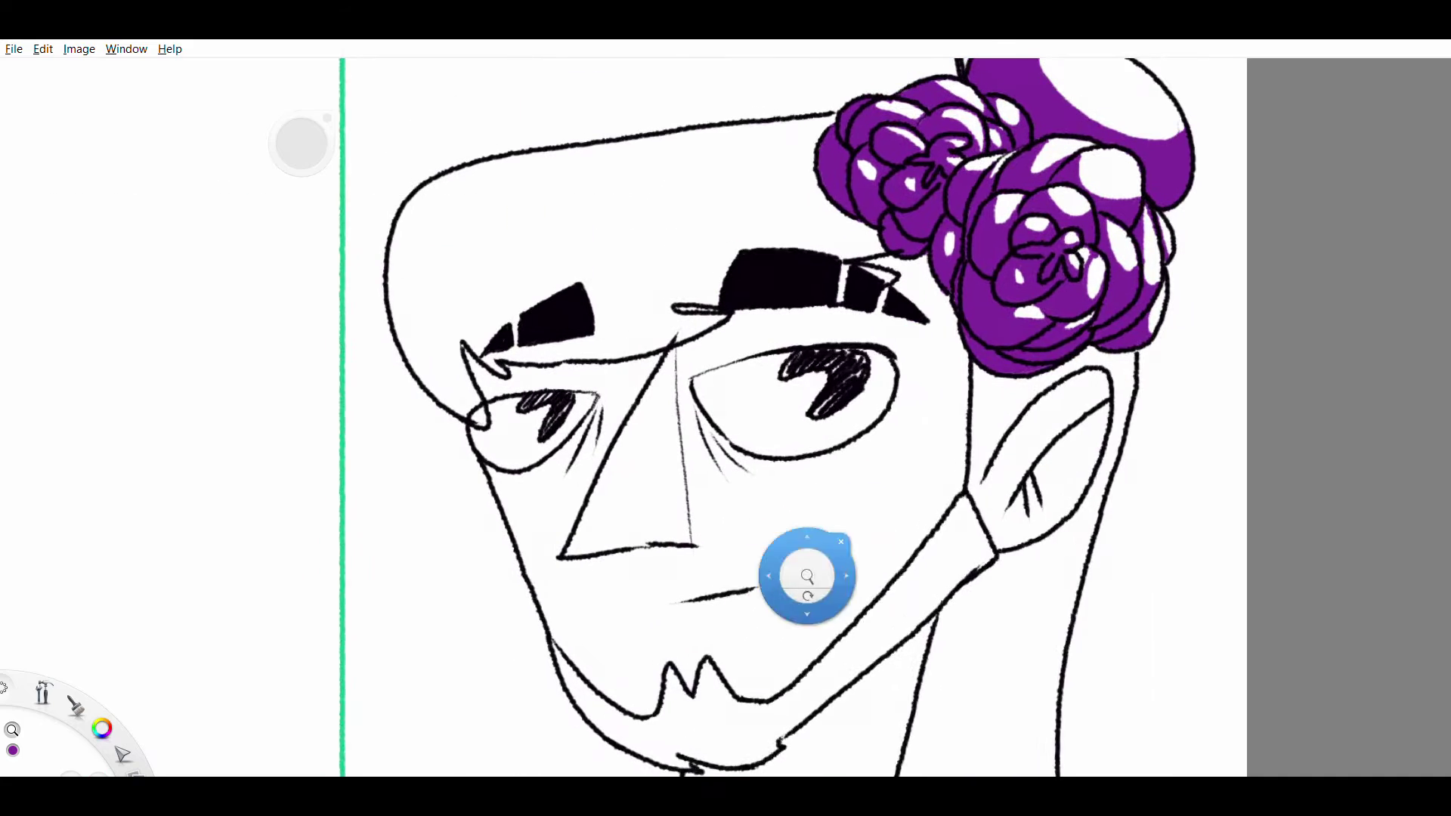
pyautogui.moveTo(656, 414); pyautogui.dragTo(714, 556)
pyautogui.moveTo(649, 436); pyautogui.dragTo(584, 567)
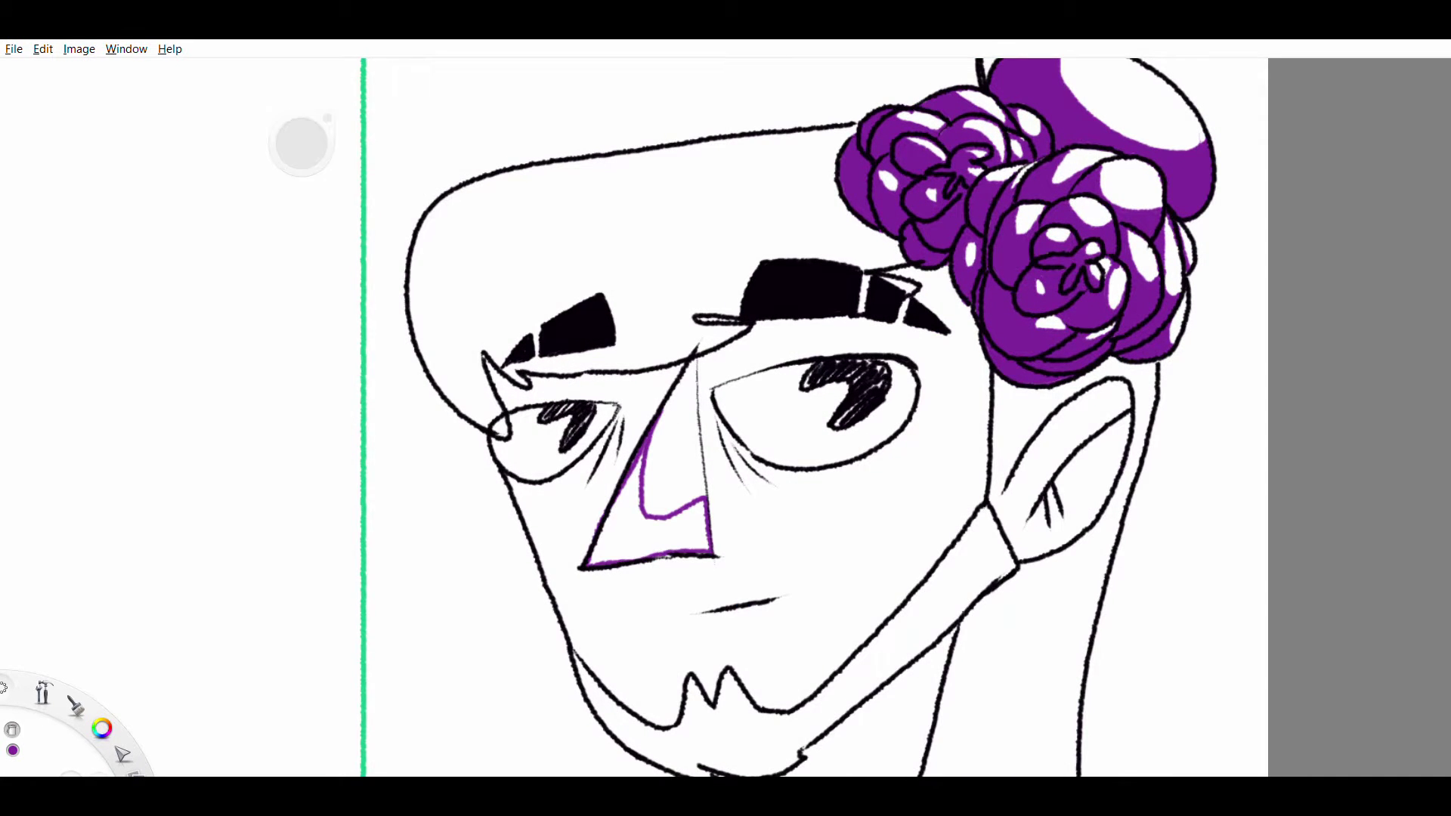
pyautogui.click(627, 533)
# - Draw the purple shadow edge from beneath the nose around the lips to the beard
pyautogui.moveTo(693, 558); pyautogui.dragTo(762, 597)
pyautogui.hotkey('ctrl', 'z')
pyautogui.moveTo(694, 558); pyautogui.dragTo(765, 598)
pyautogui.moveTo(714, 612); pyautogui.dragTo(759, 706)
pyautogui.hotkey('ctrl', 'z')
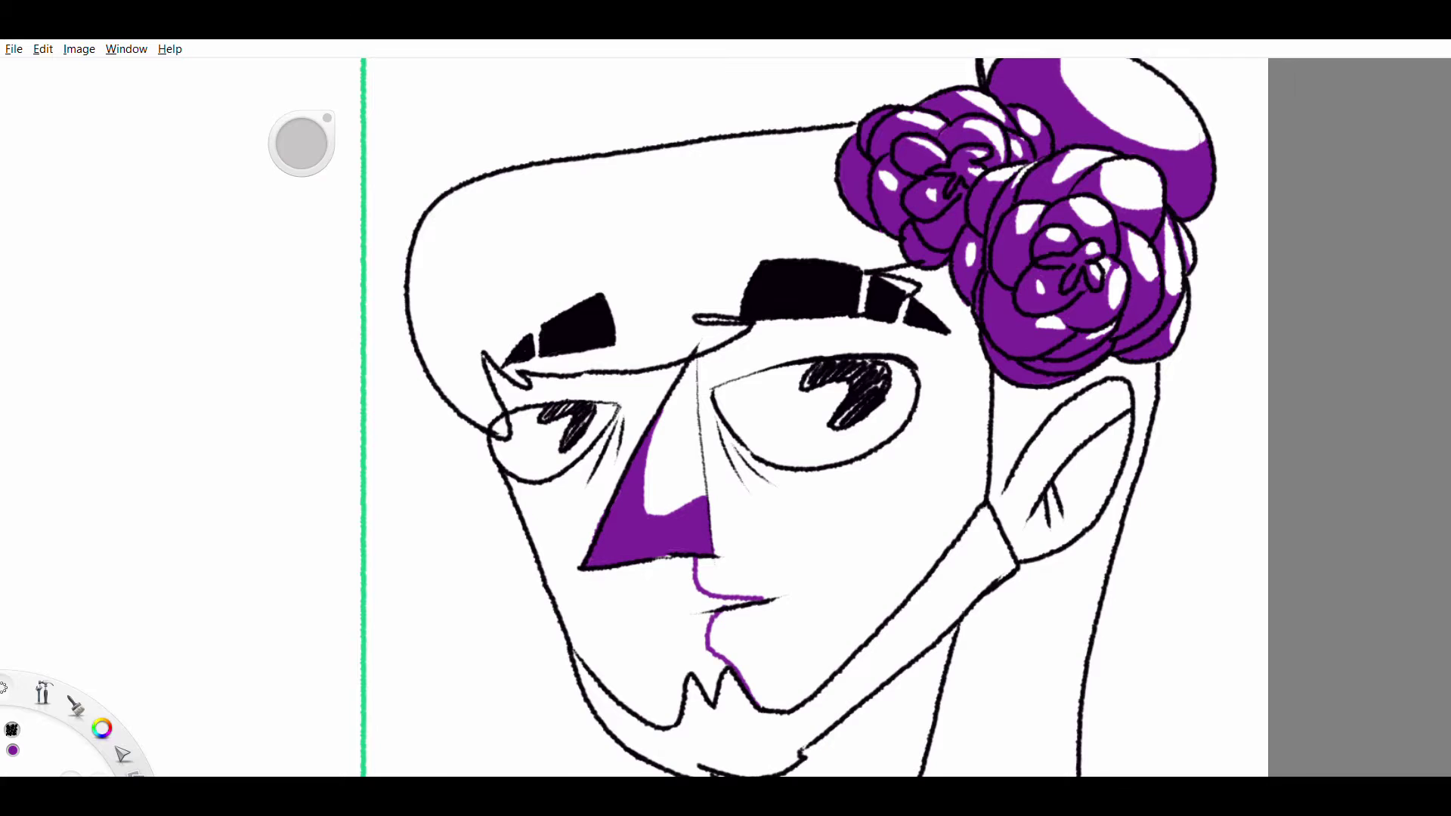
# - Outline the hair shadow in purple across the fringe, beside the smaller flower and down the fringe's outer edge
pyautogui.moveTo(545, 167); pyautogui.dragTo(759, 261)
pyautogui.moveTo(808, 255)
pyautogui.mouseDown()
pyautogui.moveTo(808, 240)
pyautogui.moveTo(895, 240)
pyautogui.mouseUp()
pyautogui.moveTo(845, 130); pyautogui.dragTo(828, 246)
pyautogui.hotkey('ctrl', 'z')
pyautogui.moveTo(847, 136); pyautogui.dragTo(811, 243)
pyautogui.hotkey('ctrl', 'z')
pyautogui.moveTo(543, 170)
pyautogui.mouseDown()
pyautogui.moveTo(461, 191)
pyautogui.moveTo(465, 414)
pyautogui.moveTo(499, 433)
pyautogui.mouseUp()
# - Outline purple shadows around the far eye and its bags and between the near eyebrow and eye
pyautogui.moveTo(541, 412); pyautogui.dragTo(573, 456)
pyautogui.hotkey('ctrl', 'z')
pyautogui.moveTo(609, 348); pyautogui.dragTo(620, 404)
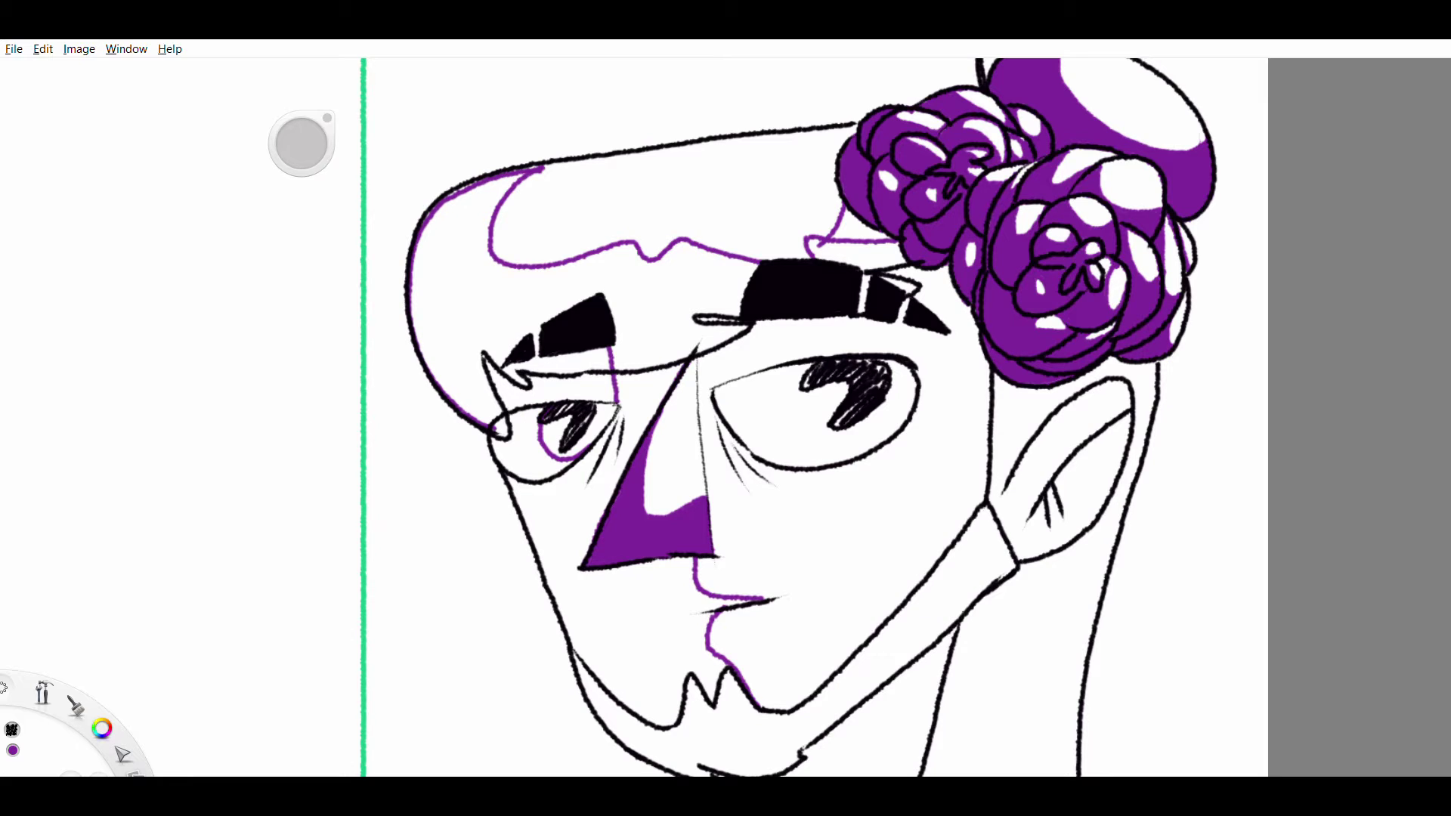
pyautogui.moveTo(740, 314); pyautogui.dragTo(712, 392)
pyautogui.moveTo(945, 336); pyautogui.dragTo(911, 372)
pyautogui.moveTo(622, 408)
pyautogui.mouseDown()
pyautogui.moveTo(588, 482)
pyautogui.moveTo(626, 462)
pyautogui.mouseUp()
pyautogui.moveTo(542, 401); pyautogui.dragTo(614, 392)
# - Trace the far cheek, the bearded jaw and the front edge of the neck in purple
pyautogui.moveTo(489, 435); pyautogui.dragTo(578, 653)
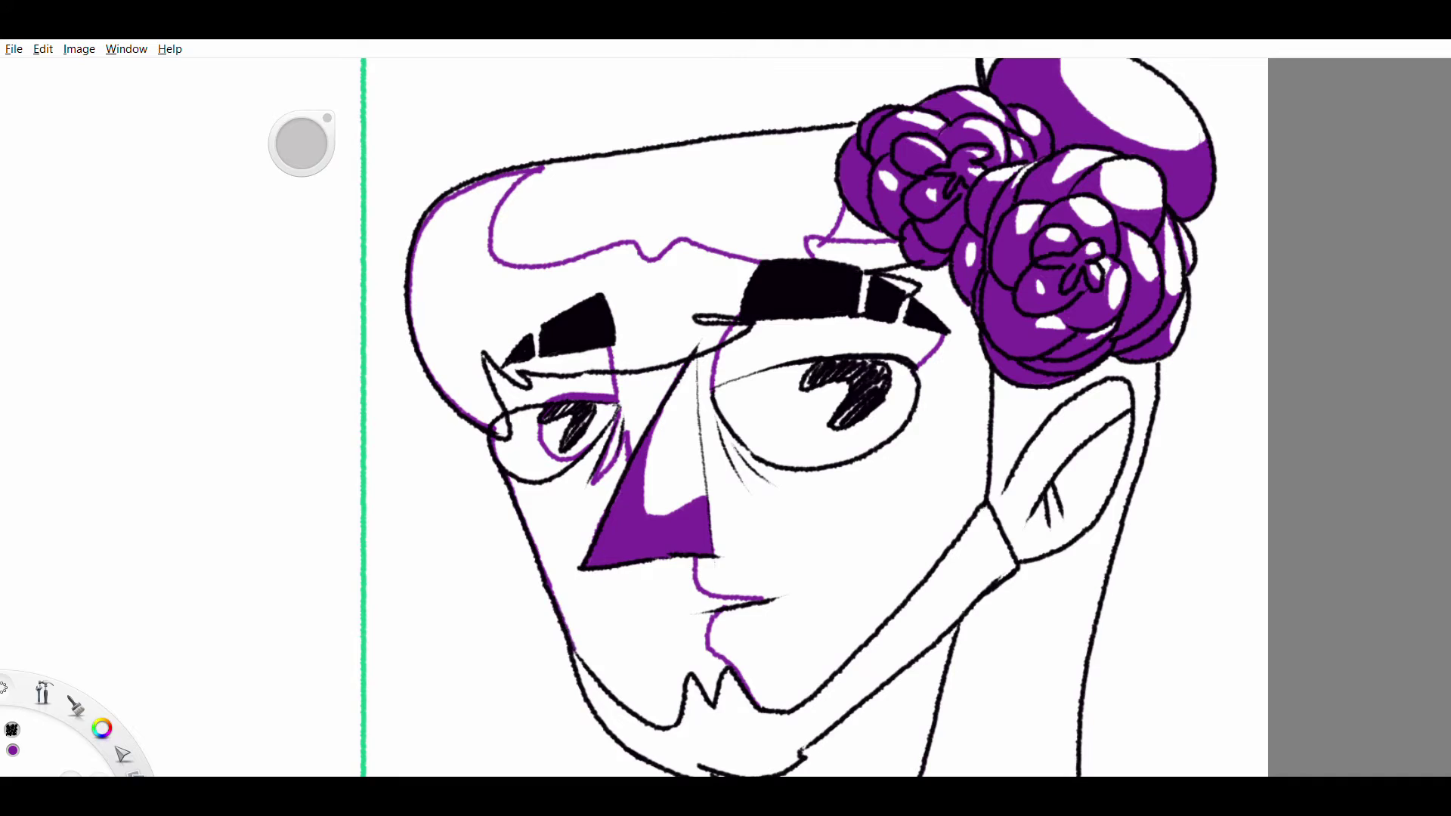
pyautogui.moveTo(1035, 274); pyautogui.dragTo(964, 170)
pyautogui.moveTo(503, 560); pyautogui.dragTo(642, 674)
pyautogui.moveTo(756, 529); pyautogui.dragTo(717, 348)
pyautogui.moveTo(583, 546); pyautogui.dragTo(513, 677)
pyautogui.moveTo(601, 497); pyautogui.dragTo(544, 617)
pyautogui.moveTo(572, 562); pyautogui.dragTo(535, 635)
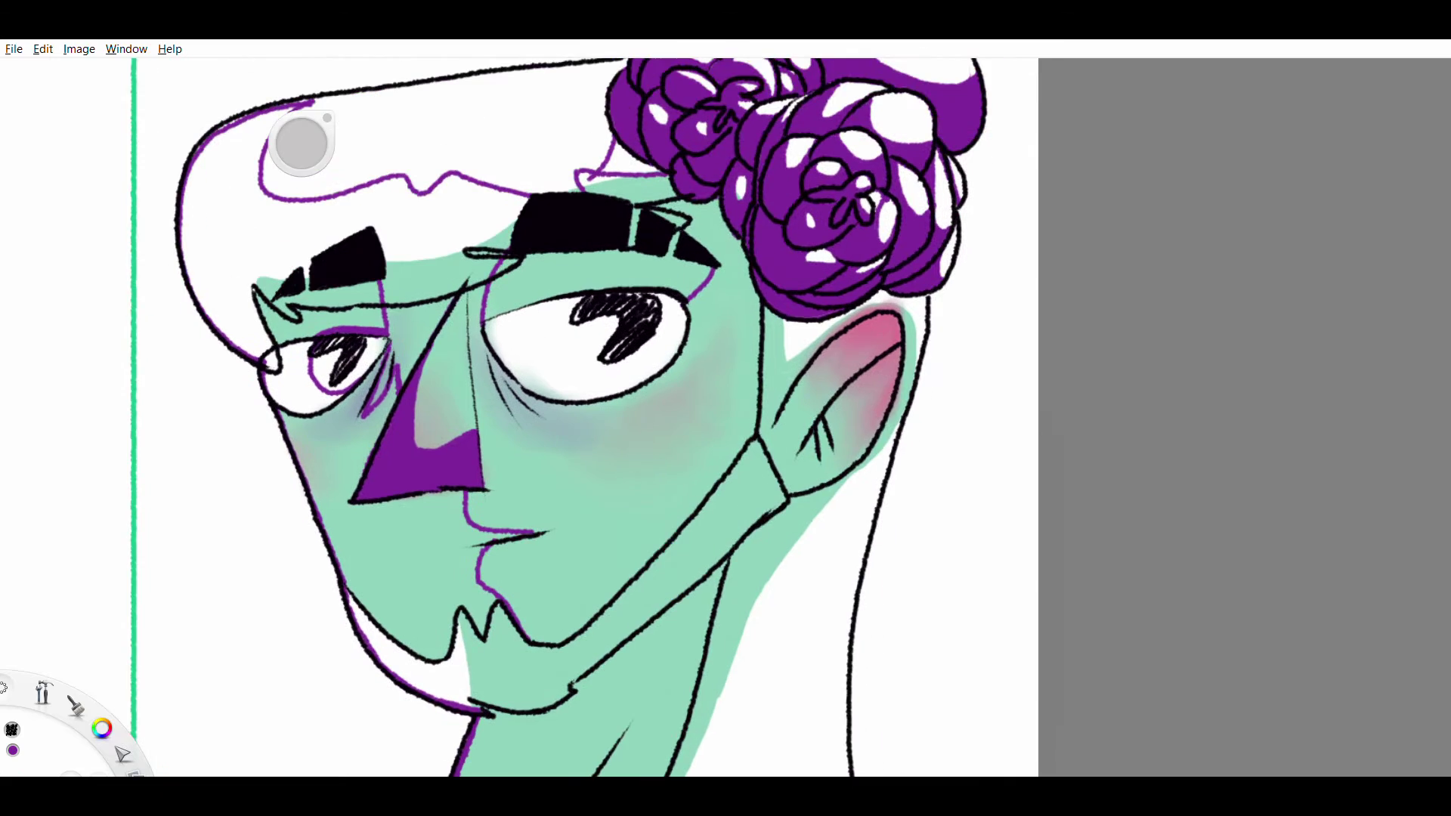
# - Outline the shadow of the long back hair in purple along its outer edge and jagged lower ends
pyautogui.moveTo(745, 444); pyautogui.dragTo(745, 463)
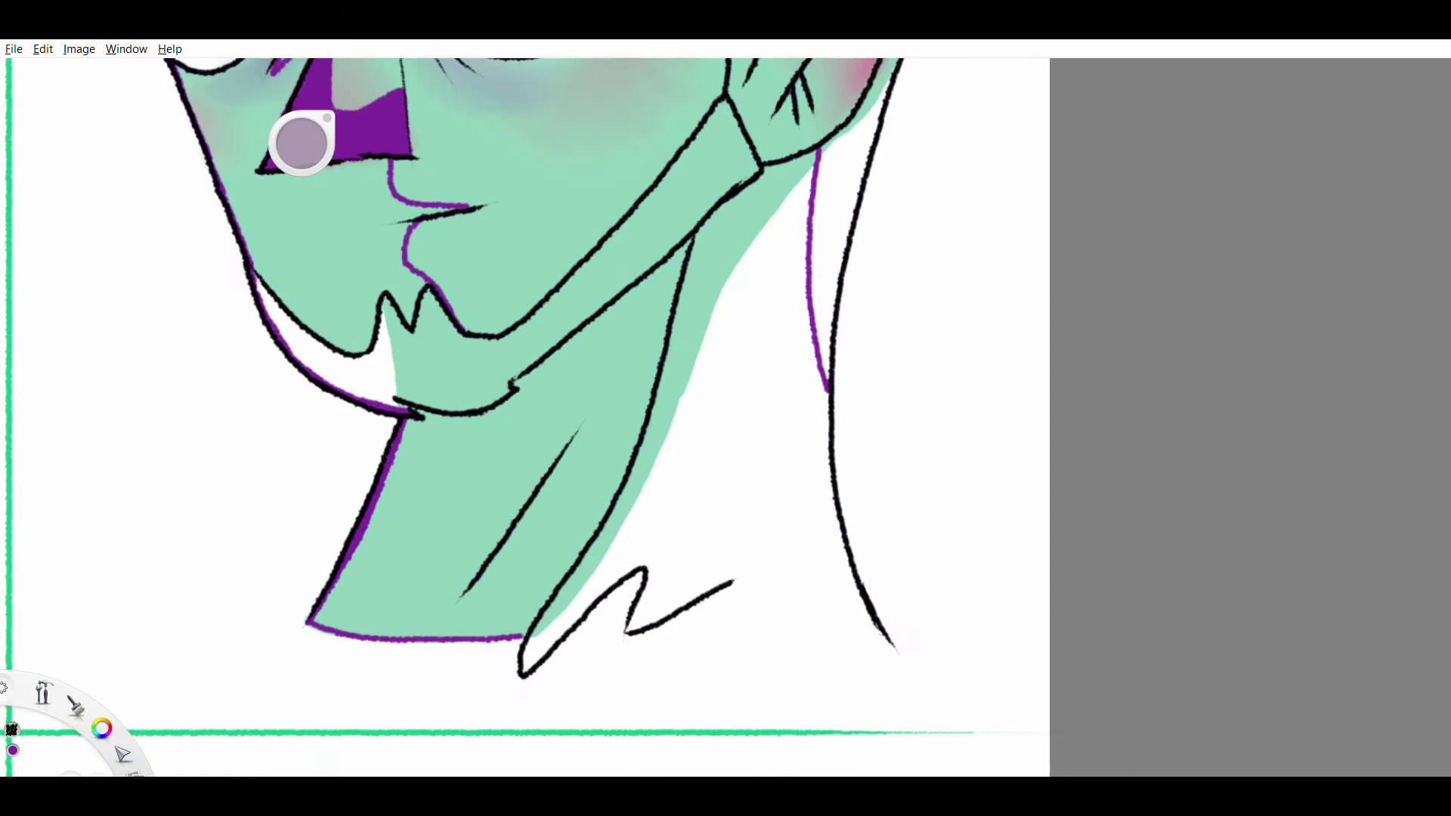
pyautogui.moveTo(523, 631)
pyautogui.mouseDown()
pyautogui.moveTo(537, 669)
pyautogui.moveTo(646, 567)
pyautogui.mouseUp()
pyautogui.click(741, 424)
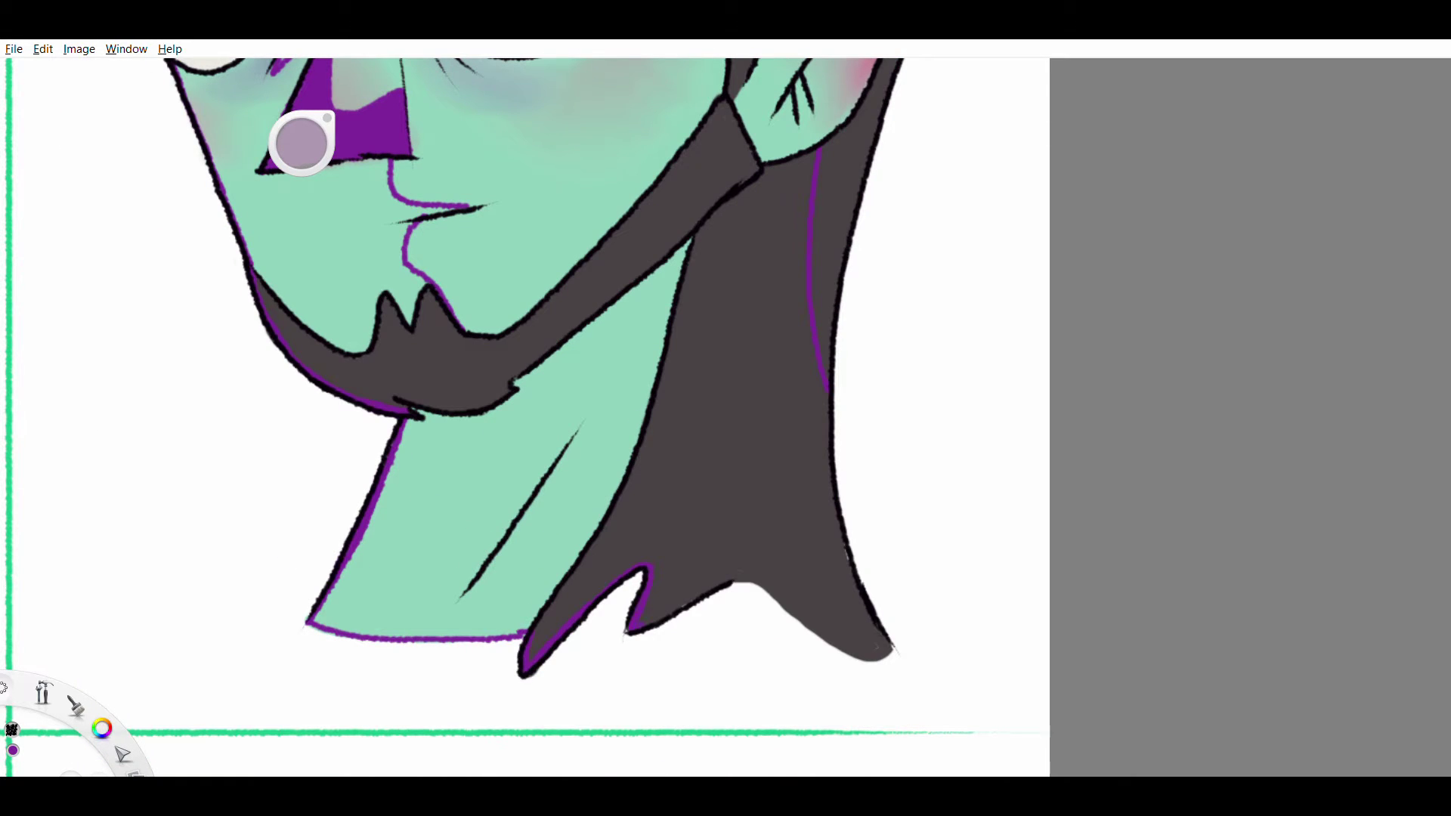
pyautogui.moveTo(824, 389); pyautogui.dragTo(886, 646)
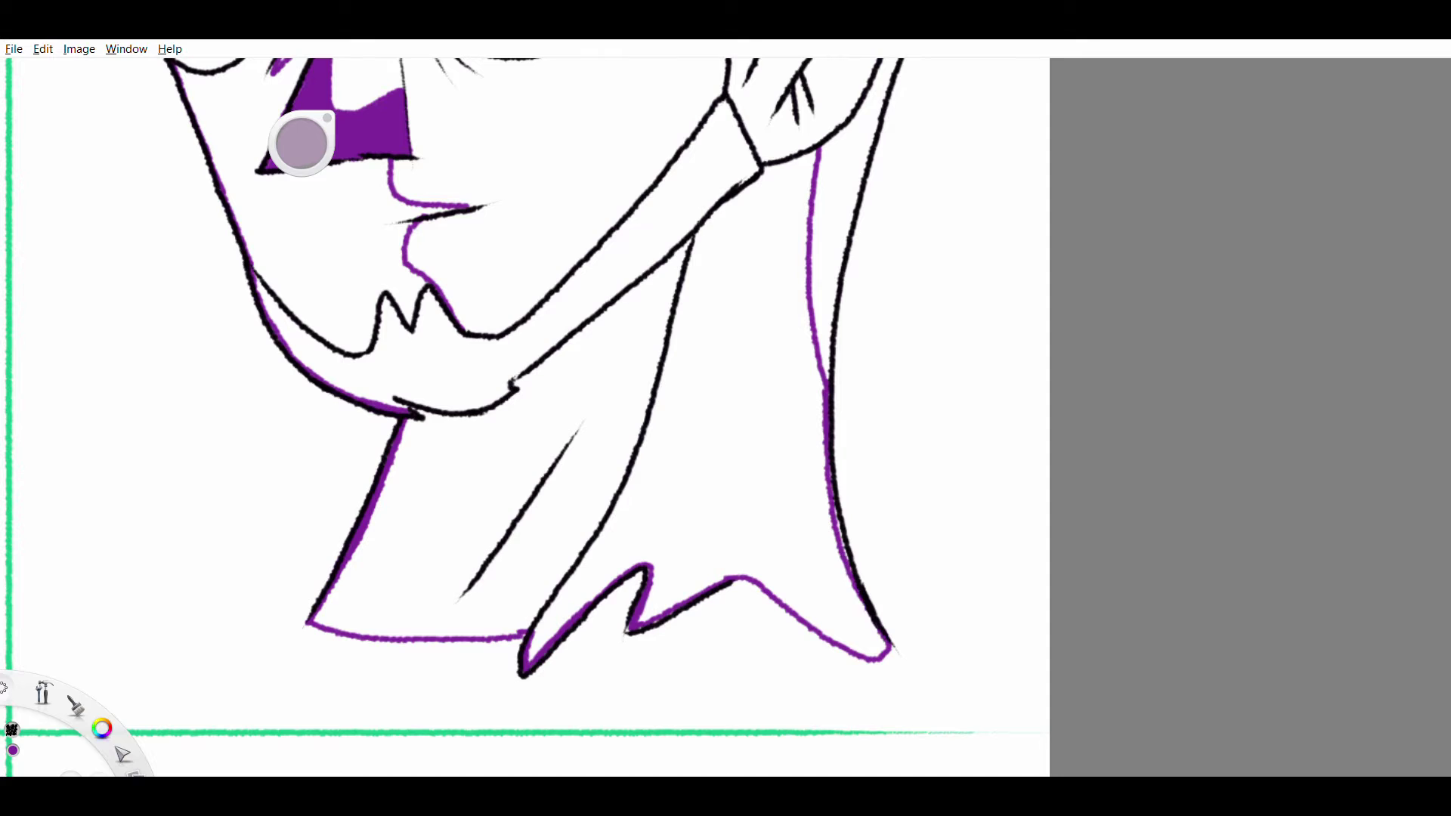
# - Outline purple shadows on the beard and jaw and around the neck muscle
pyautogui.scroll(-3, 529, 416)
pyautogui.moveTo(552, 488); pyautogui.dragTo(564, 516)
pyautogui.moveTo(582, 482)
pyautogui.mouseDown()
pyautogui.moveTo(608, 518)
pyautogui.moveTo(794, 428)
pyautogui.mouseUp()
pyautogui.moveTo(737, 498); pyautogui.dragTo(612, 717)
pyautogui.hotkey('ctrl', 'z')
pyautogui.moveTo(790, 444); pyautogui.dragTo(661, 656)
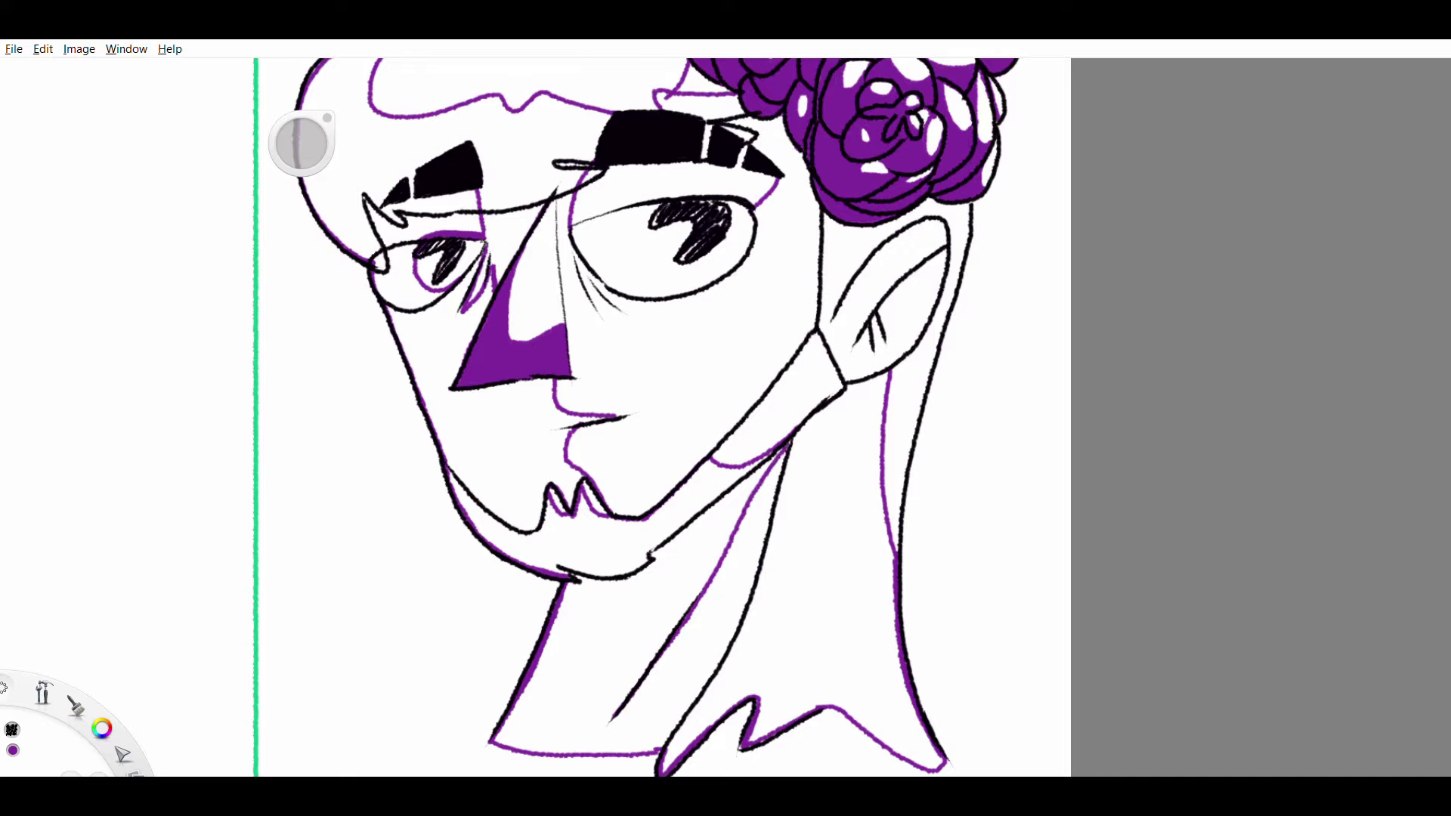
pyautogui.moveTo(771, 581); pyautogui.dragTo(614, 722)
pyautogui.moveTo(800, 431)
pyautogui.mouseDown()
pyautogui.moveTo(754, 597)
pyautogui.moveTo(775, 510)
pyautogui.mouseUp()
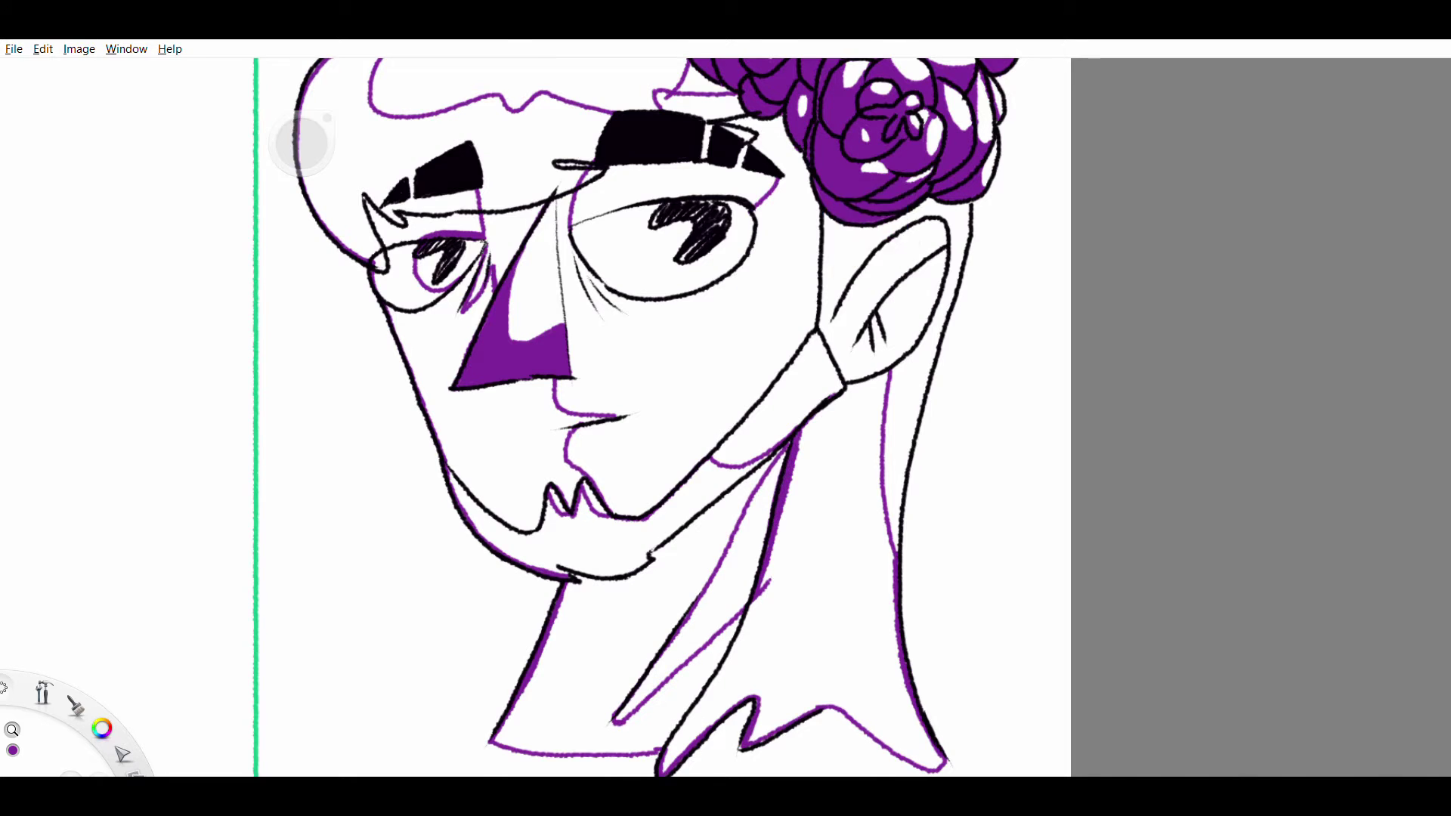
# - Outline the ear's highlights and the shadow edge between the face and the ear in purple
pyautogui.moveTo(832, 302); pyautogui.dragTo(799, 400)
pyautogui.moveTo(870, 332); pyautogui.dragTo(835, 386)
pyautogui.moveTo(911, 348); pyautogui.dragTo(857, 472)
pyautogui.moveTo(926, 306); pyautogui.dragTo(870, 336)
pyautogui.moveTo(791, 311); pyautogui.dragTo(812, 488)
pyautogui.click(643, 454)
pyautogui.hotkey('ctrl', 'z')
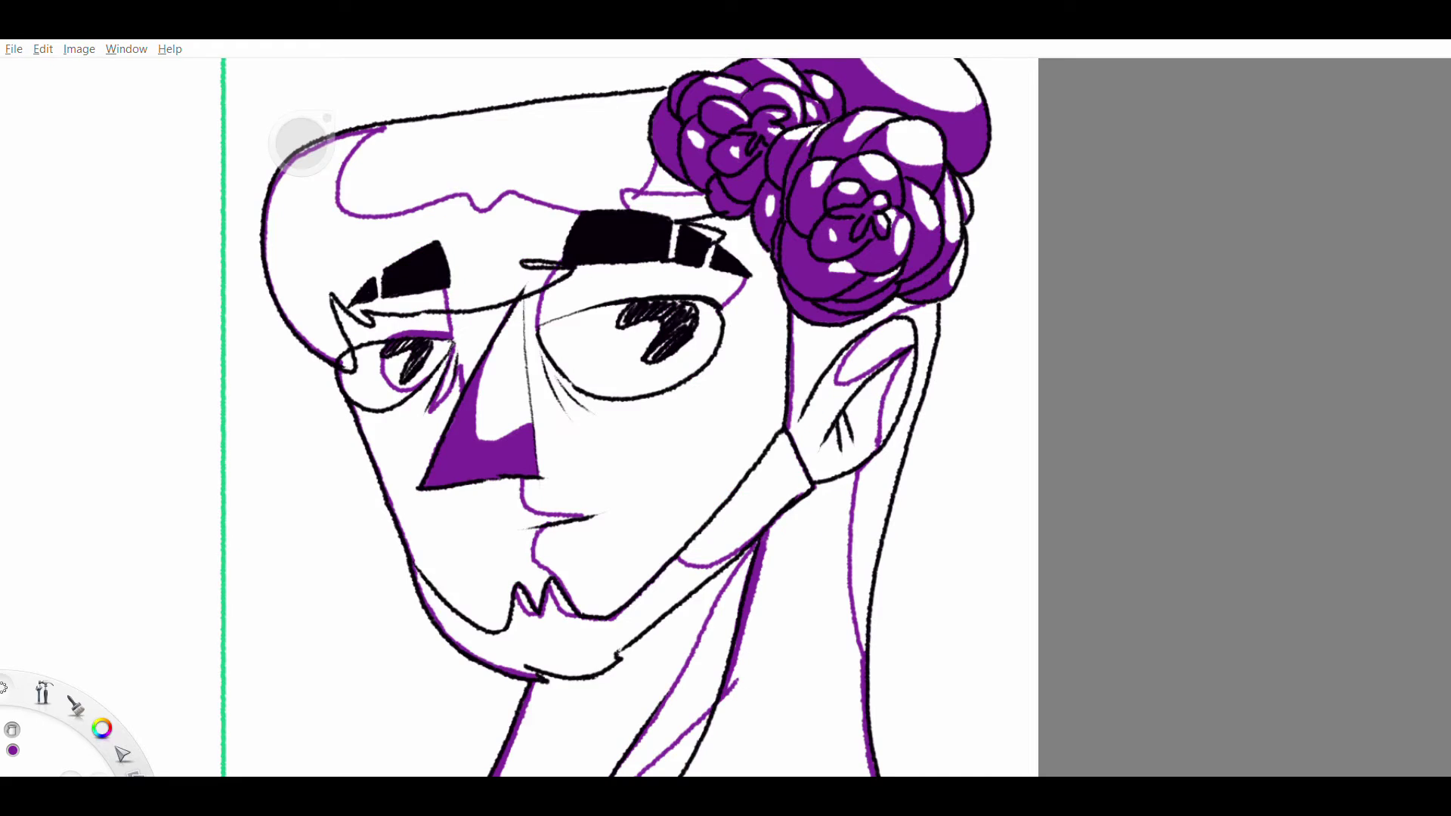
# - Outline the shadow beneath the fringe and at the outer end of the near eyebrow in purple
pyautogui.moveTo(604, 378); pyautogui.dragTo(696, 493)
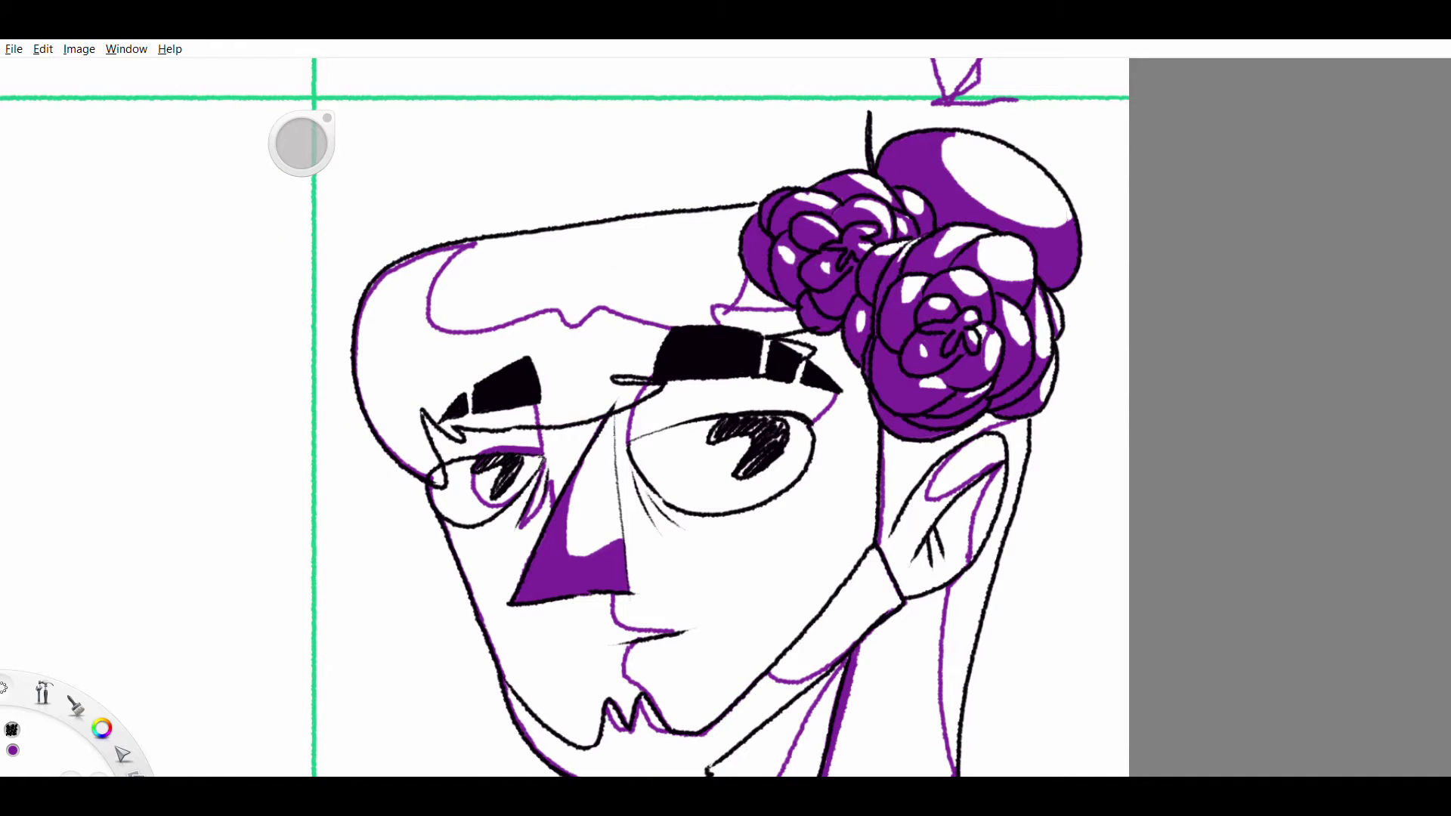
pyautogui.moveTo(539, 425); pyautogui.dragTo(623, 404)
pyautogui.moveTo(815, 359); pyautogui.dragTo(765, 332)
pyautogui.hotkey('ctrl', 'z')
pyautogui.moveTo(680, 416); pyautogui.dragTo(611, 375)
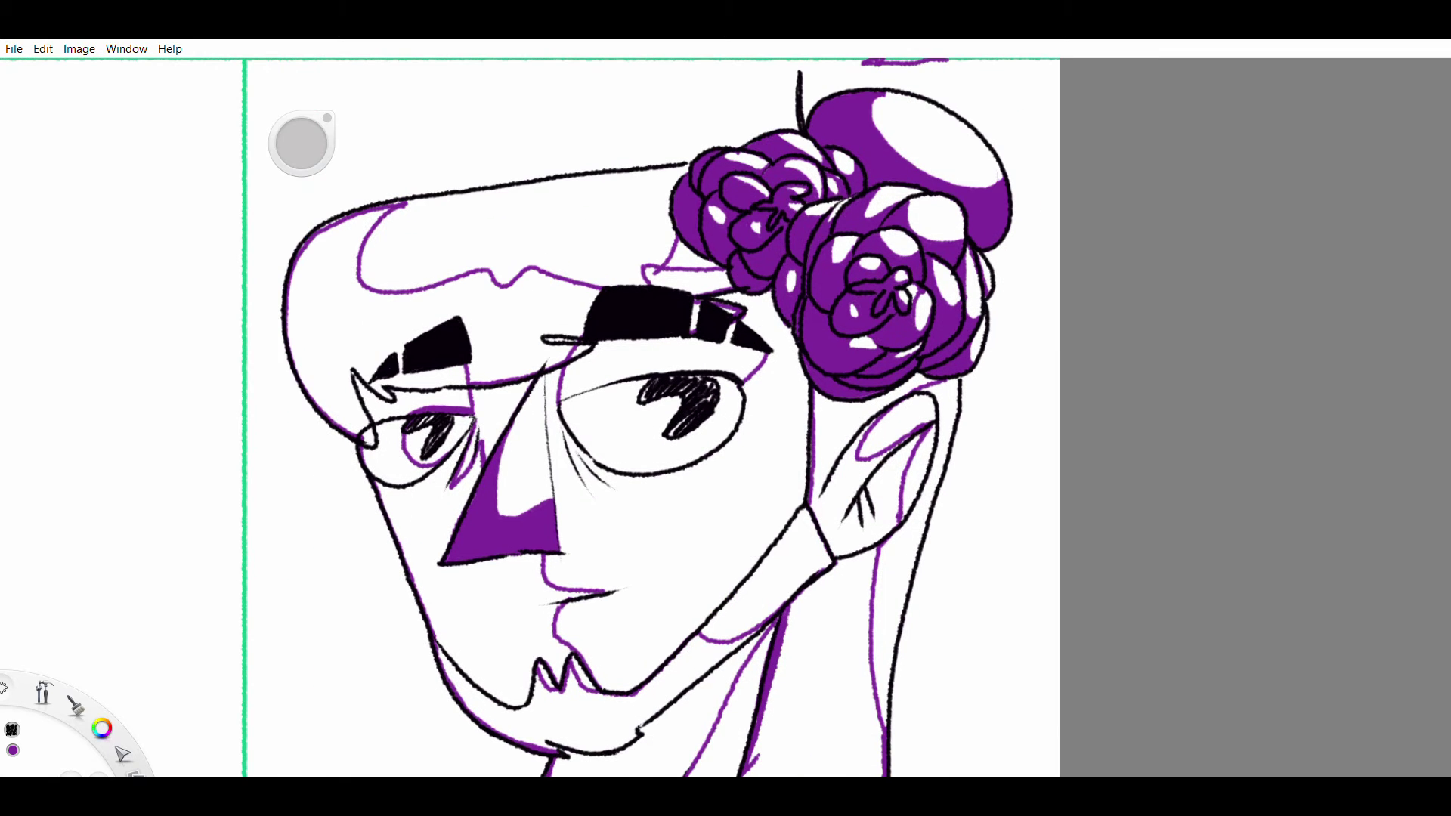
# - Fill the outlined shadows on the neck, back hair, ear, fringe and far side of the face with purple
pyautogui.moveTo(762, 437)
pyautogui.mouseDown()
pyautogui.moveTo(802, 393)
pyautogui.moveTo(817, 468)
pyautogui.mouseUp()
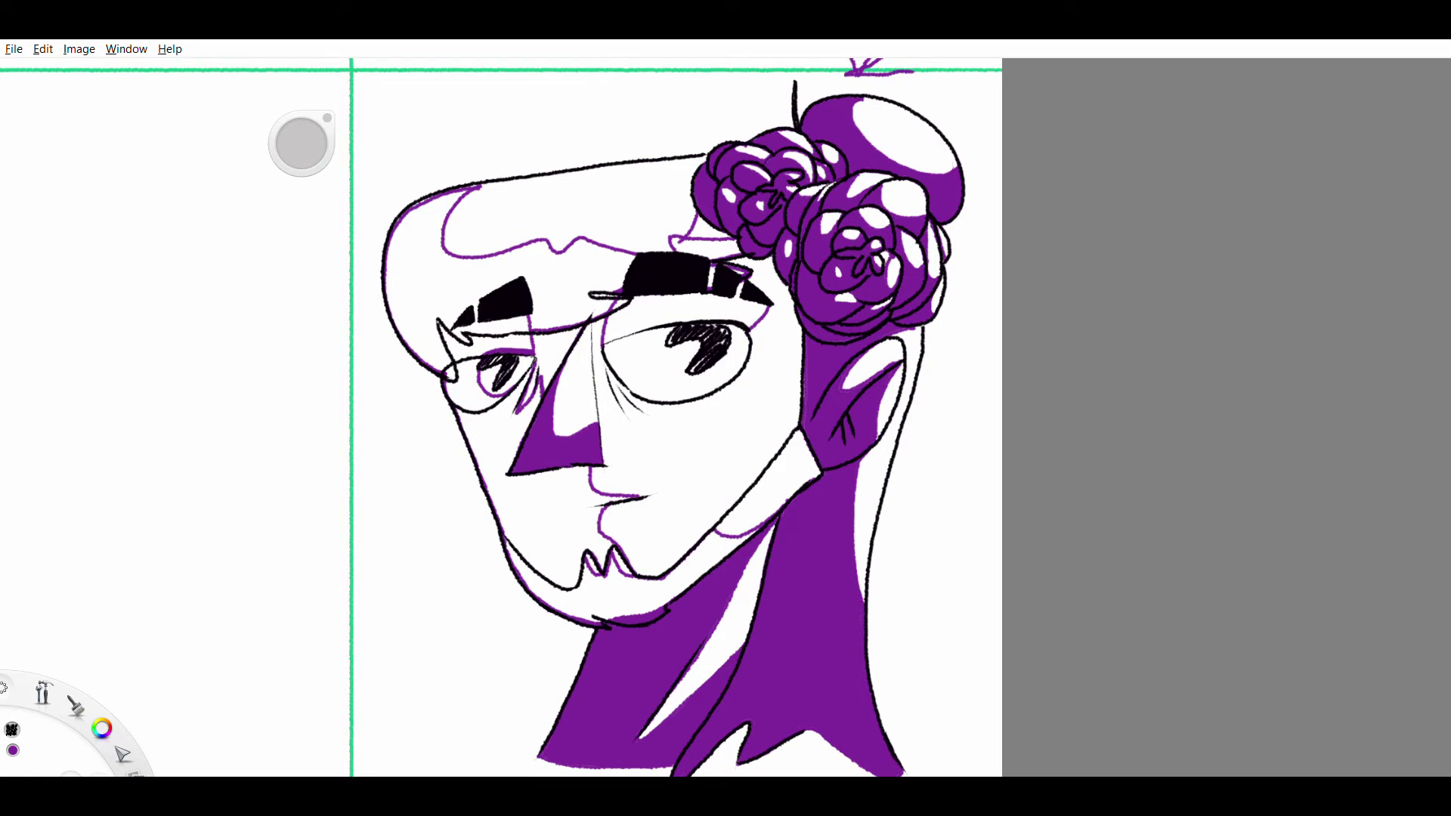
pyautogui.scroll(3, 894, 365)
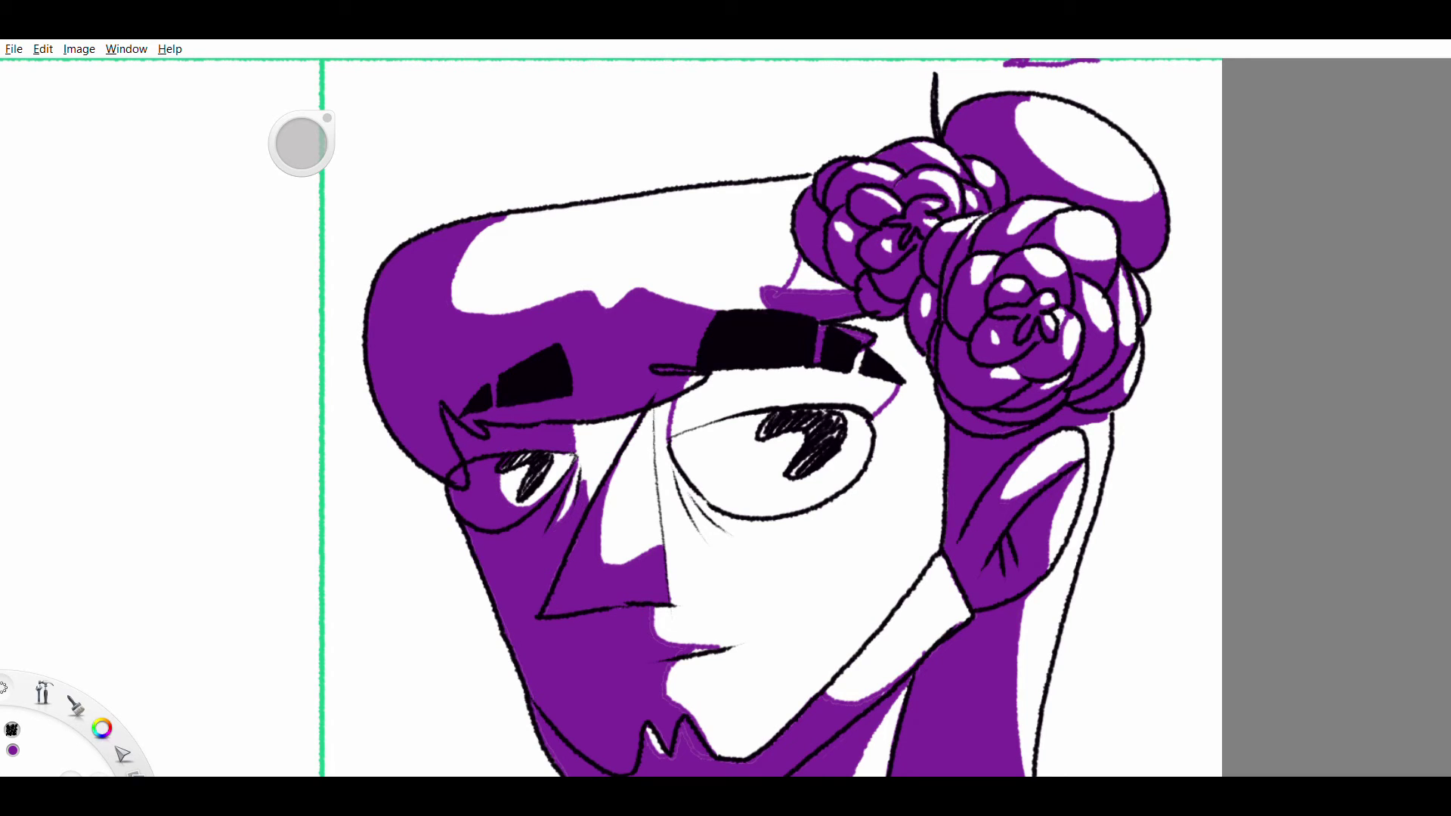
# - Outline purple shadows on the near eye's upper lid, around its pupil and along the bags beneath it
pyautogui.moveTo(301, 143); pyautogui.dragTo(256, 75)
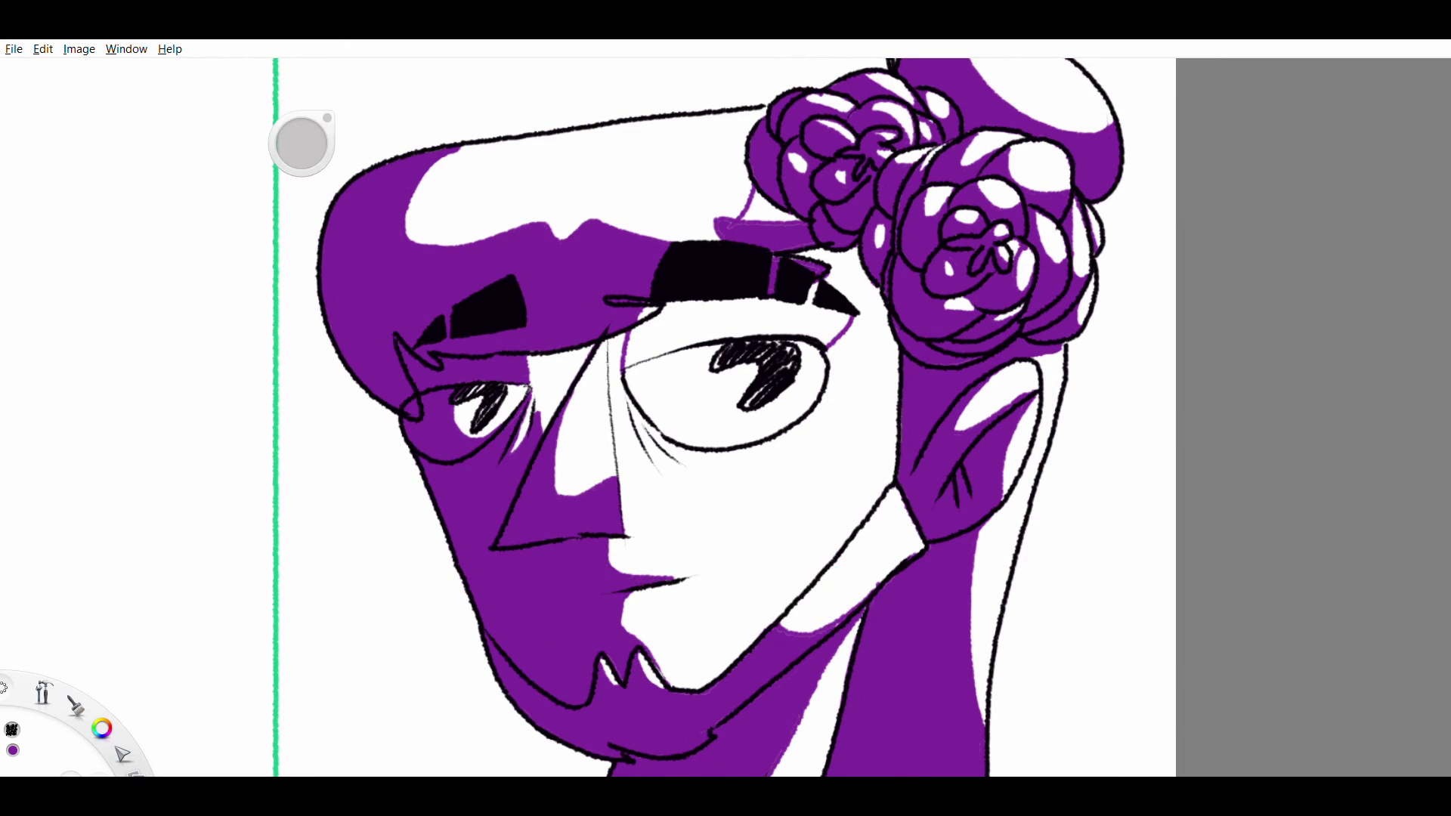
pyautogui.moveTo(621, 369); pyautogui.dragTo(812, 336)
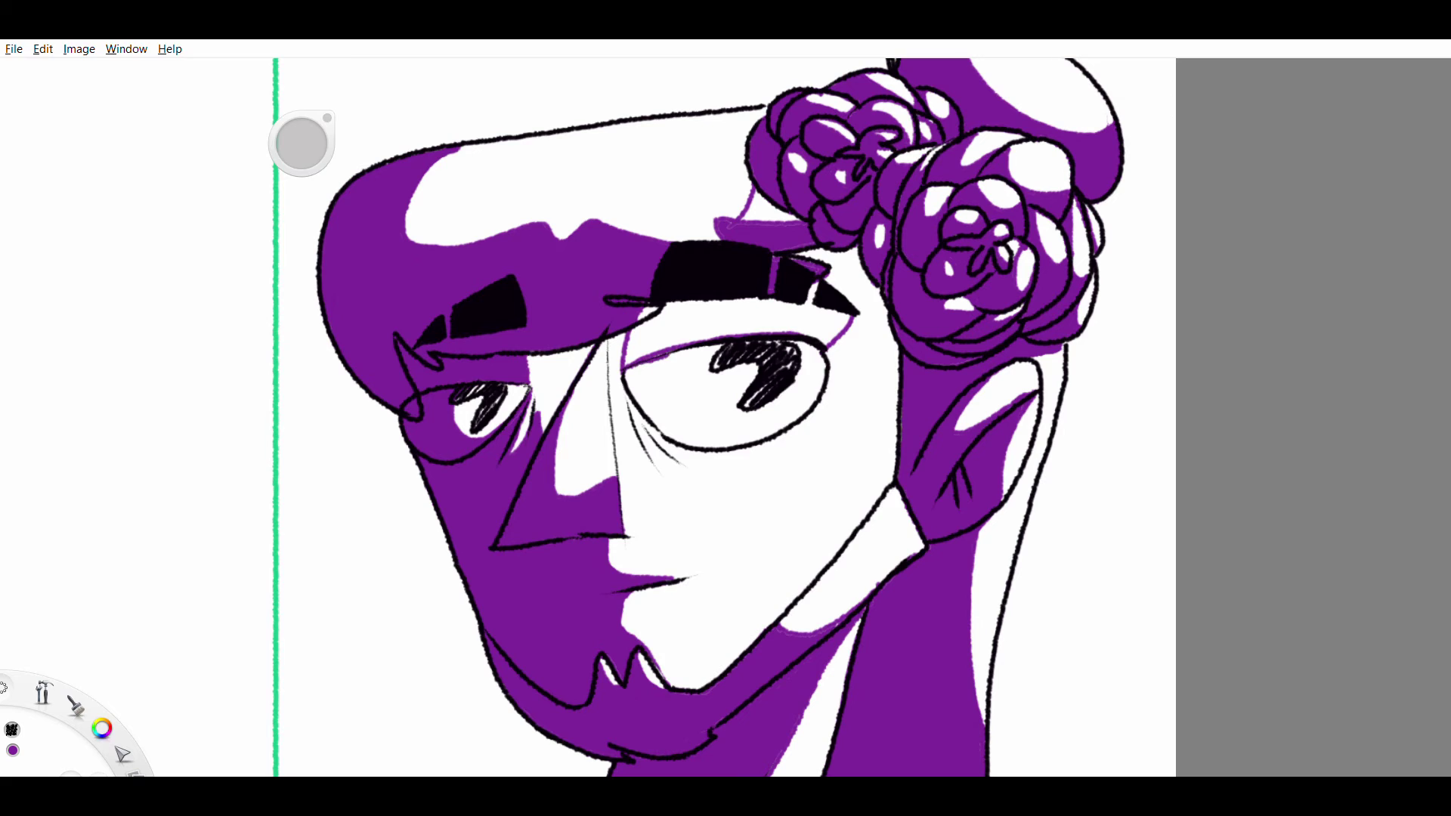
pyautogui.moveTo(727, 351); pyautogui.dragTo(803, 423)
pyautogui.moveTo(626, 378)
pyautogui.mouseDown()
pyautogui.moveTo(647, 461)
pyautogui.moveTo(688, 465)
pyautogui.moveTo(681, 455)
pyautogui.mouseUp()
pyautogui.moveTo(628, 334)
pyautogui.mouseDown()
pyautogui.moveTo(639, 457)
pyautogui.moveTo(775, 435)
pyautogui.mouseUp()
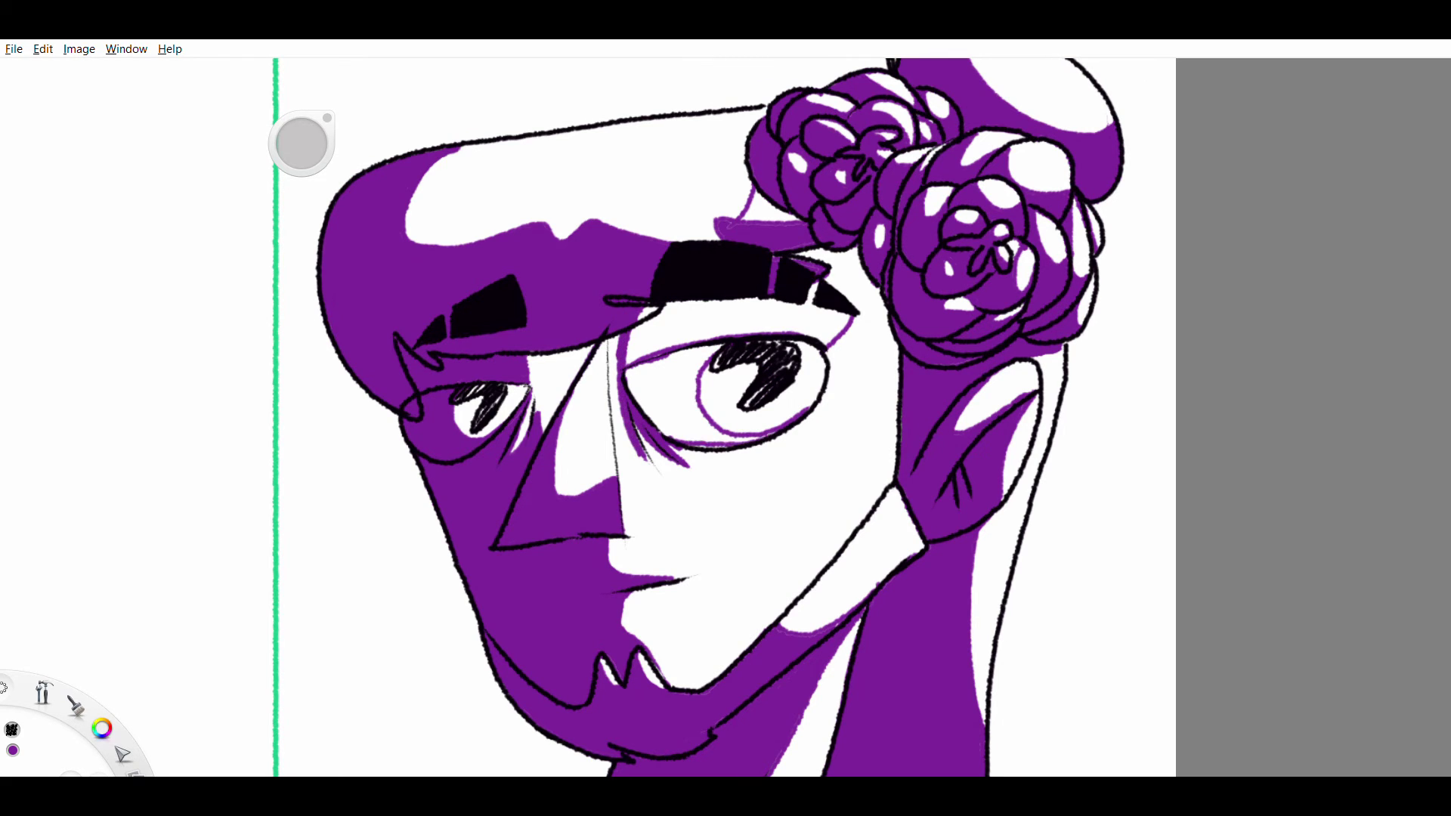
# - Fill the near eye, its upper lid and the fringe beside the flowers with purple, and shade the cheek along the beard edge
pyautogui.press('f')
pyautogui.click(661, 393)
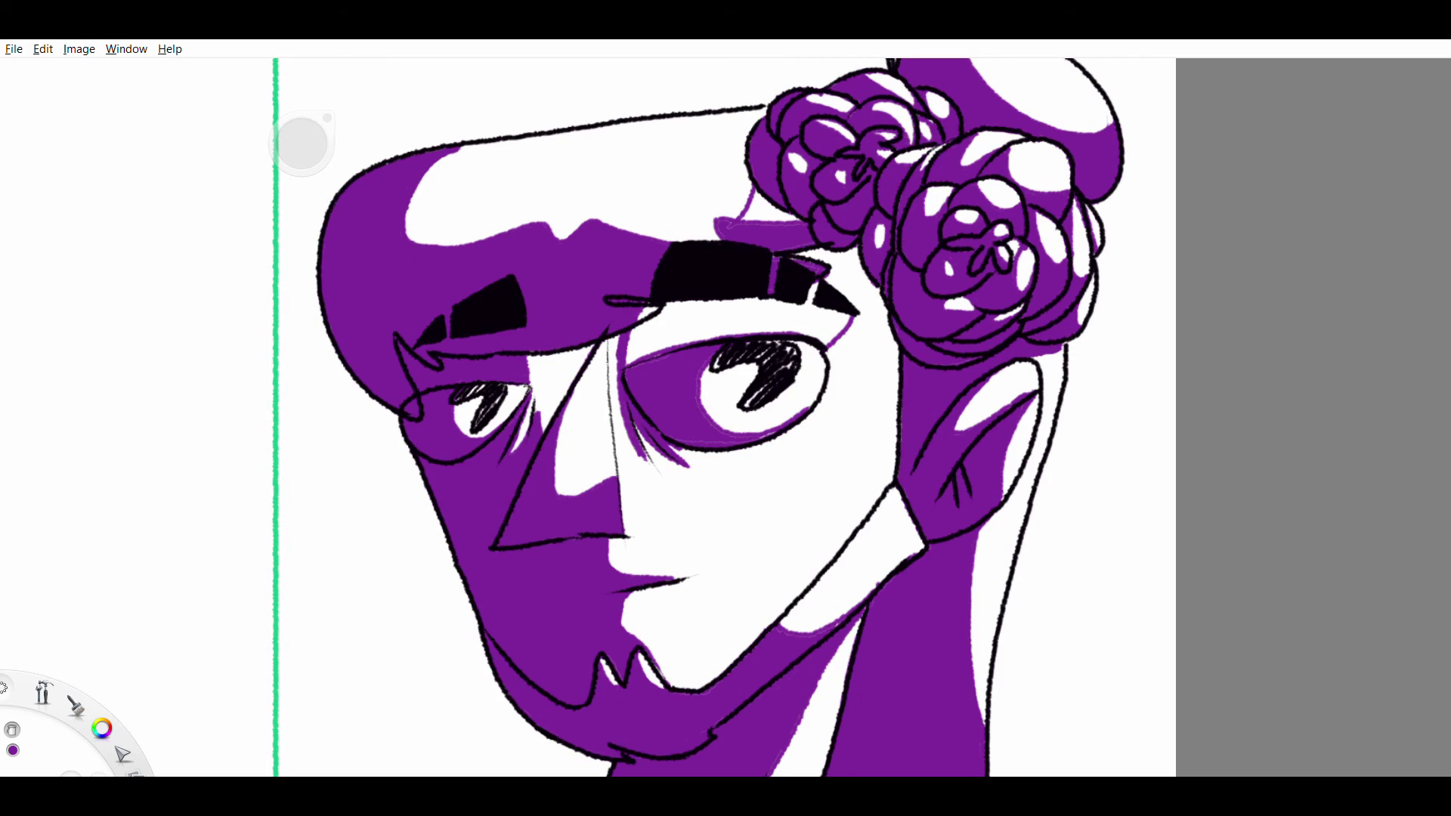
pyautogui.click(820, 331)
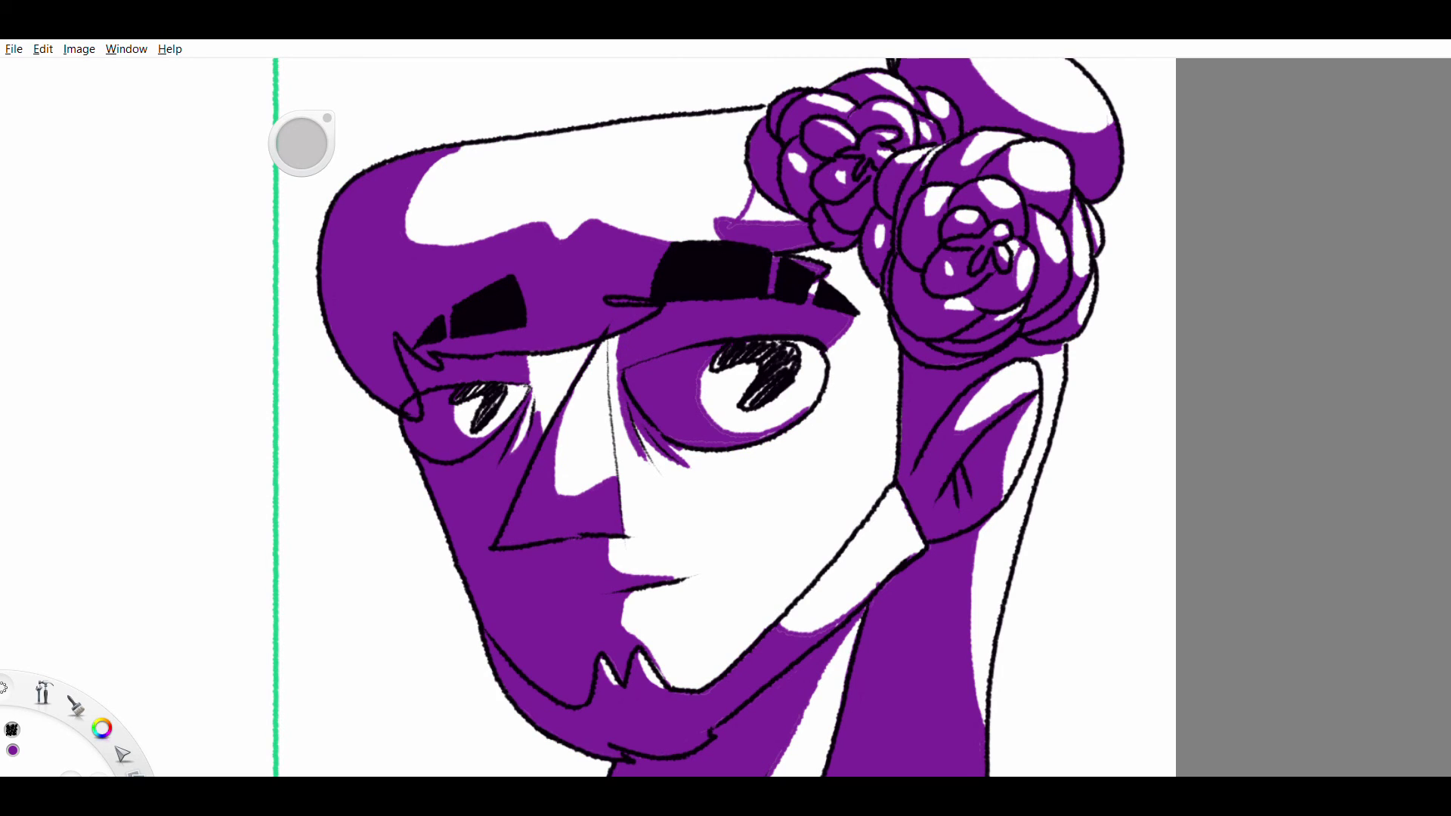
pyautogui.moveTo(756, 219)
pyautogui.mouseDown()
pyautogui.moveTo(760, 197)
pyautogui.moveTo(797, 218)
pyautogui.mouseUp()
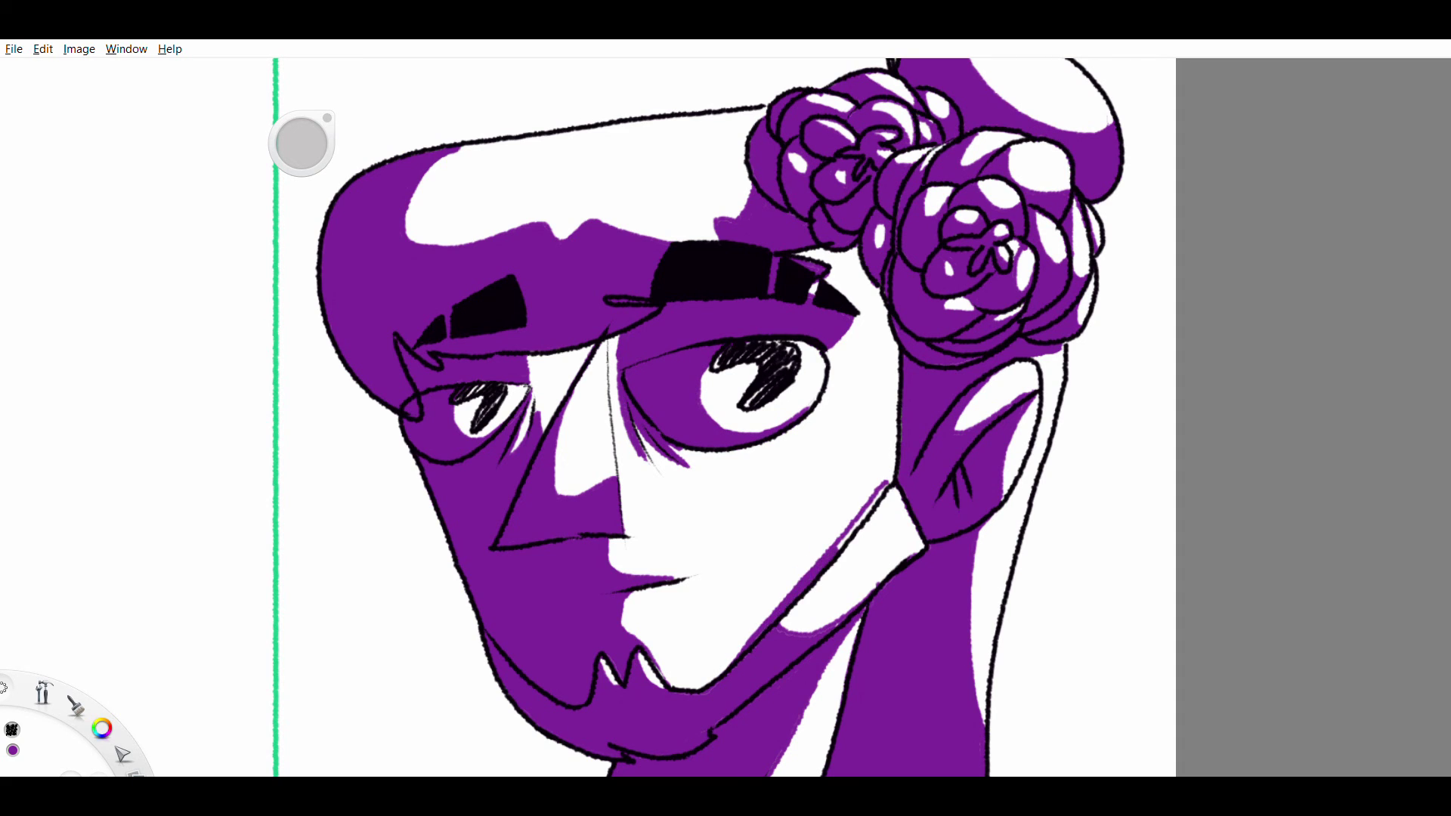
pyautogui.moveTo(861, 530); pyautogui.dragTo(850, 463)
pyautogui.scroll(-6, 869, 590)
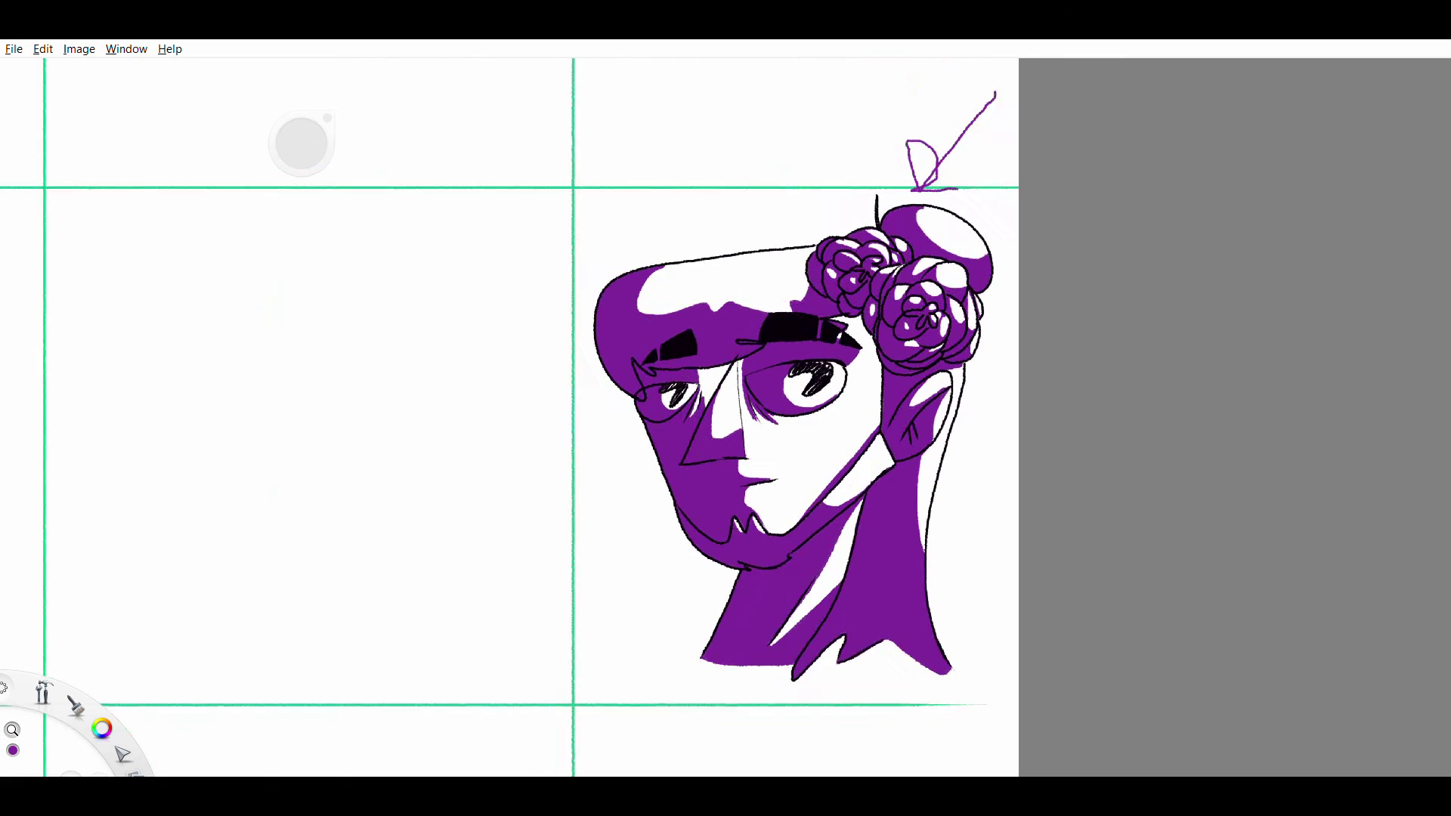
# - Remove the stray purple scribble above the hair bun and blend the purple shadows translucently over the portrait's colours
pyautogui.moveTo(874, 616); pyautogui.dragTo(843, 622)
pyautogui.hotkey('ctrl', 'z')
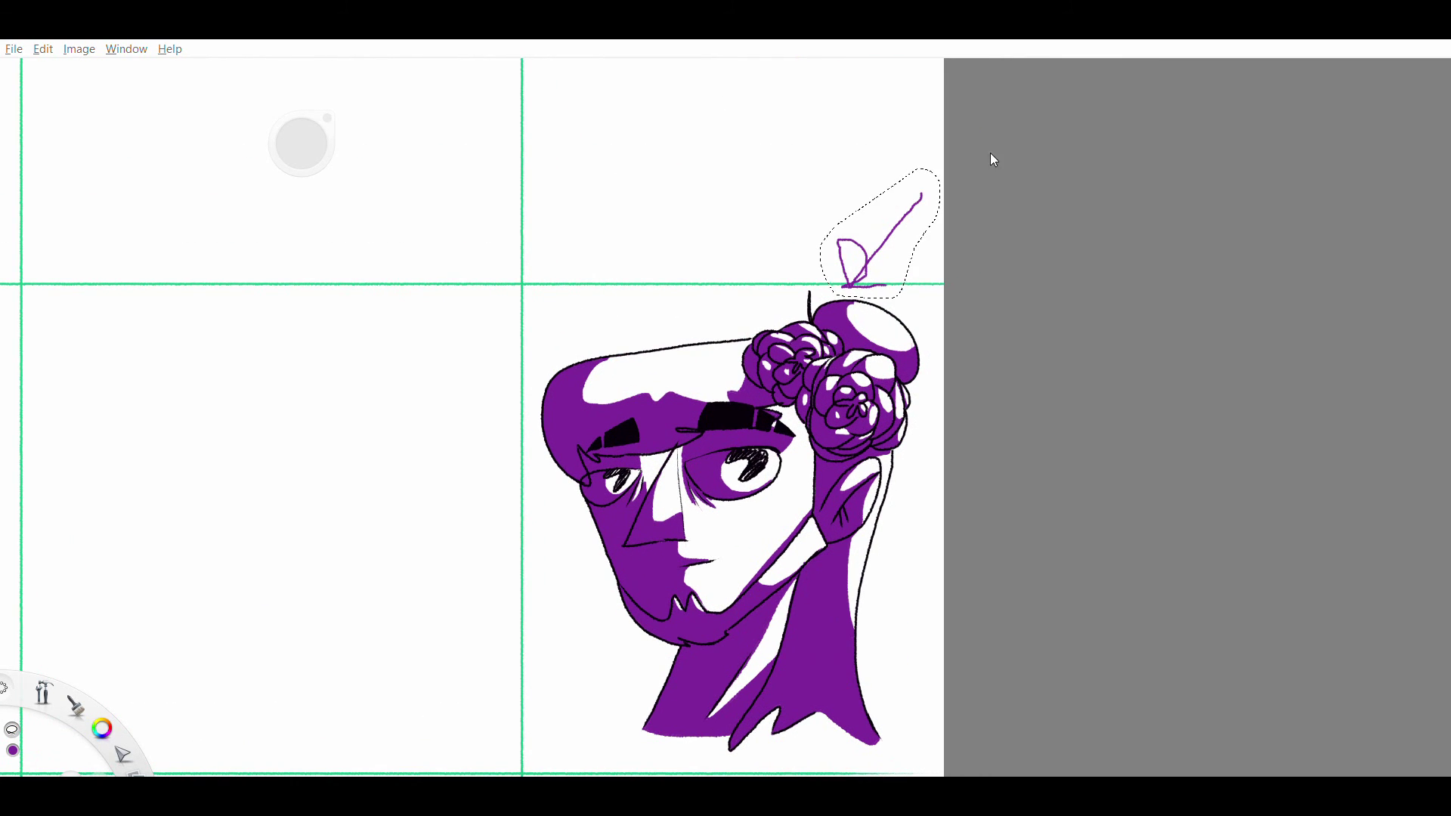
pyautogui.press('space')
pyautogui.moveTo(758, 466); pyautogui.dragTo(786, 446)
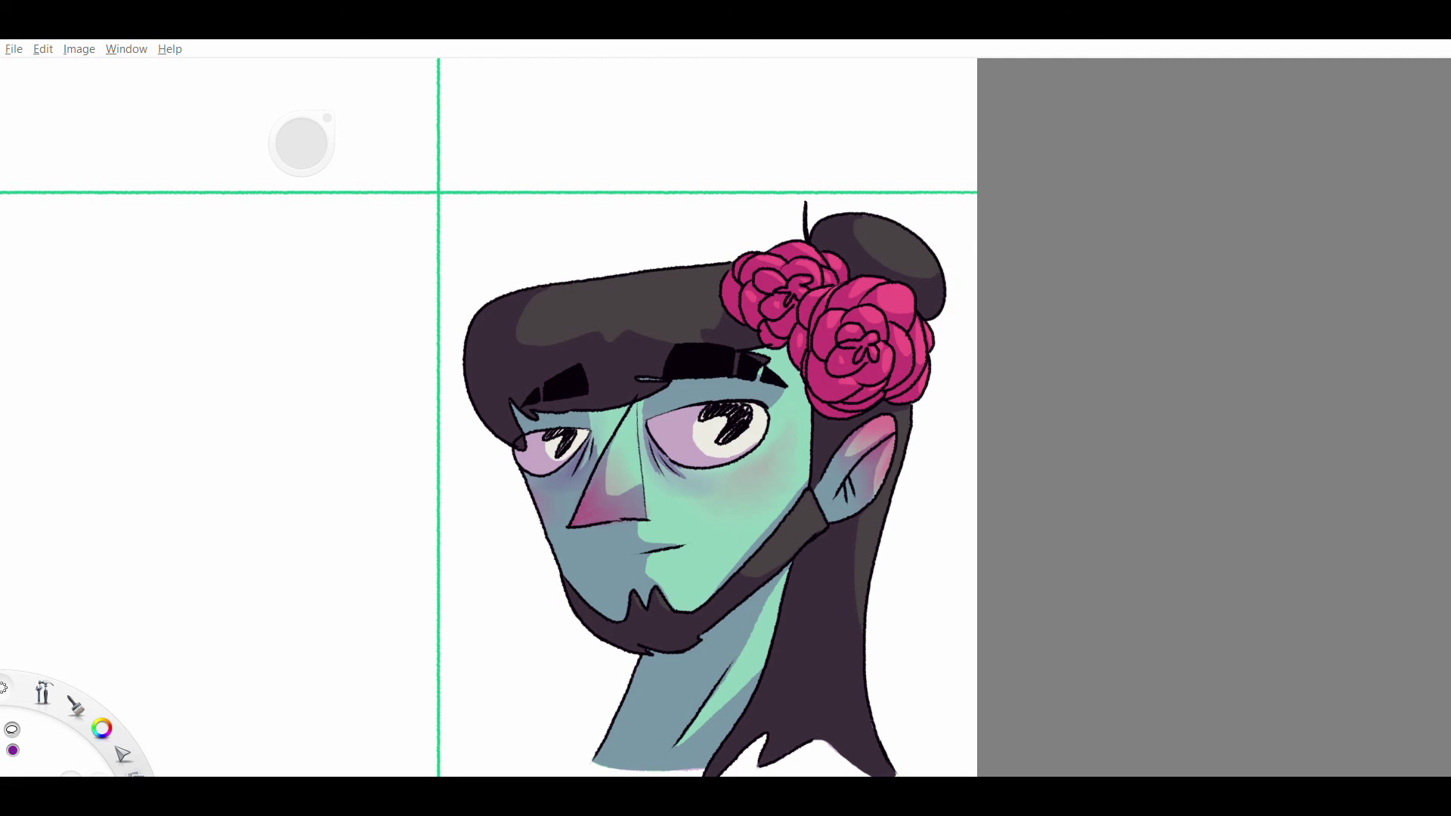
pyautogui.press('space')
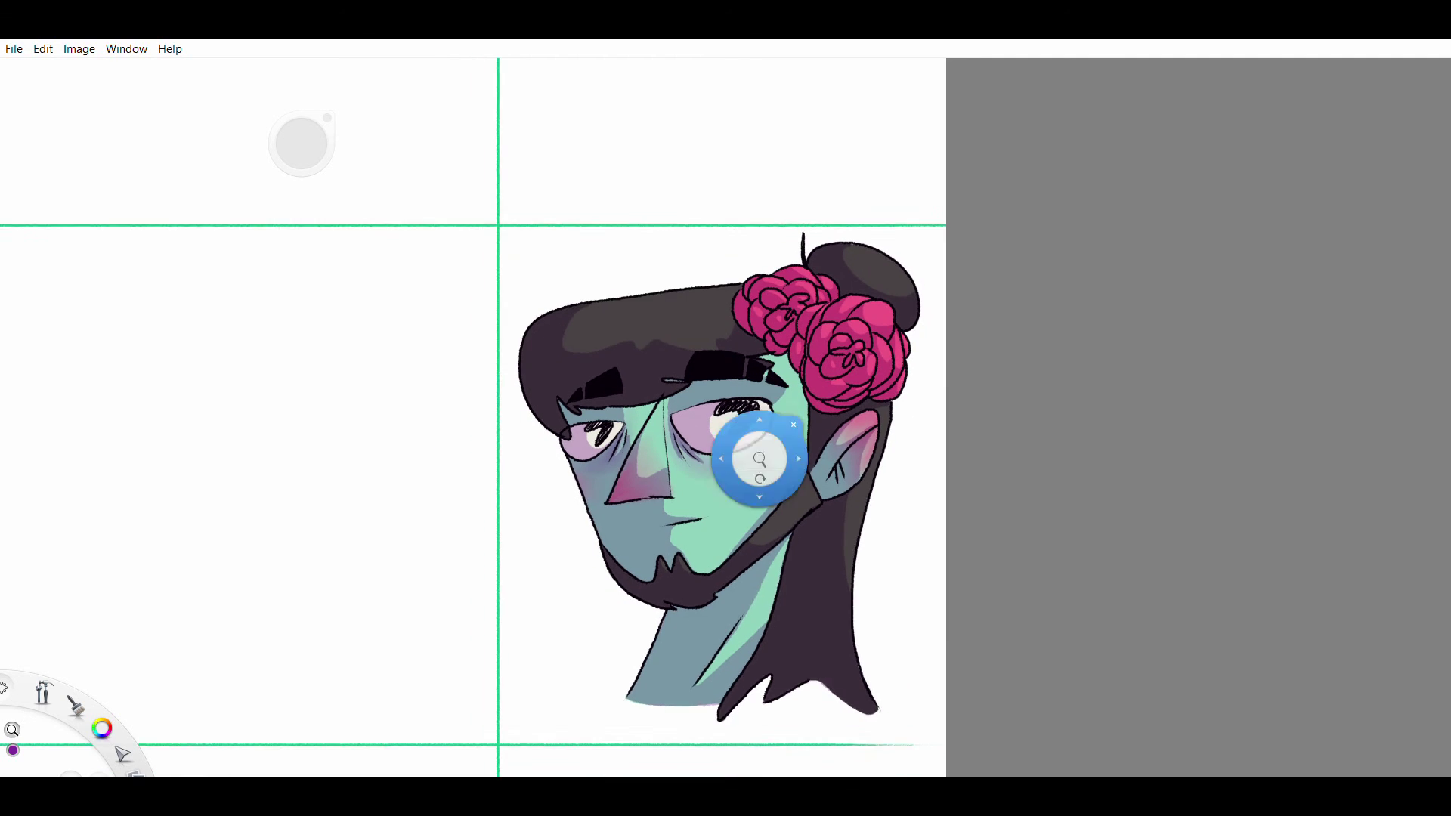
pyautogui.moveTo(758, 454); pyautogui.dragTo(786, 434)
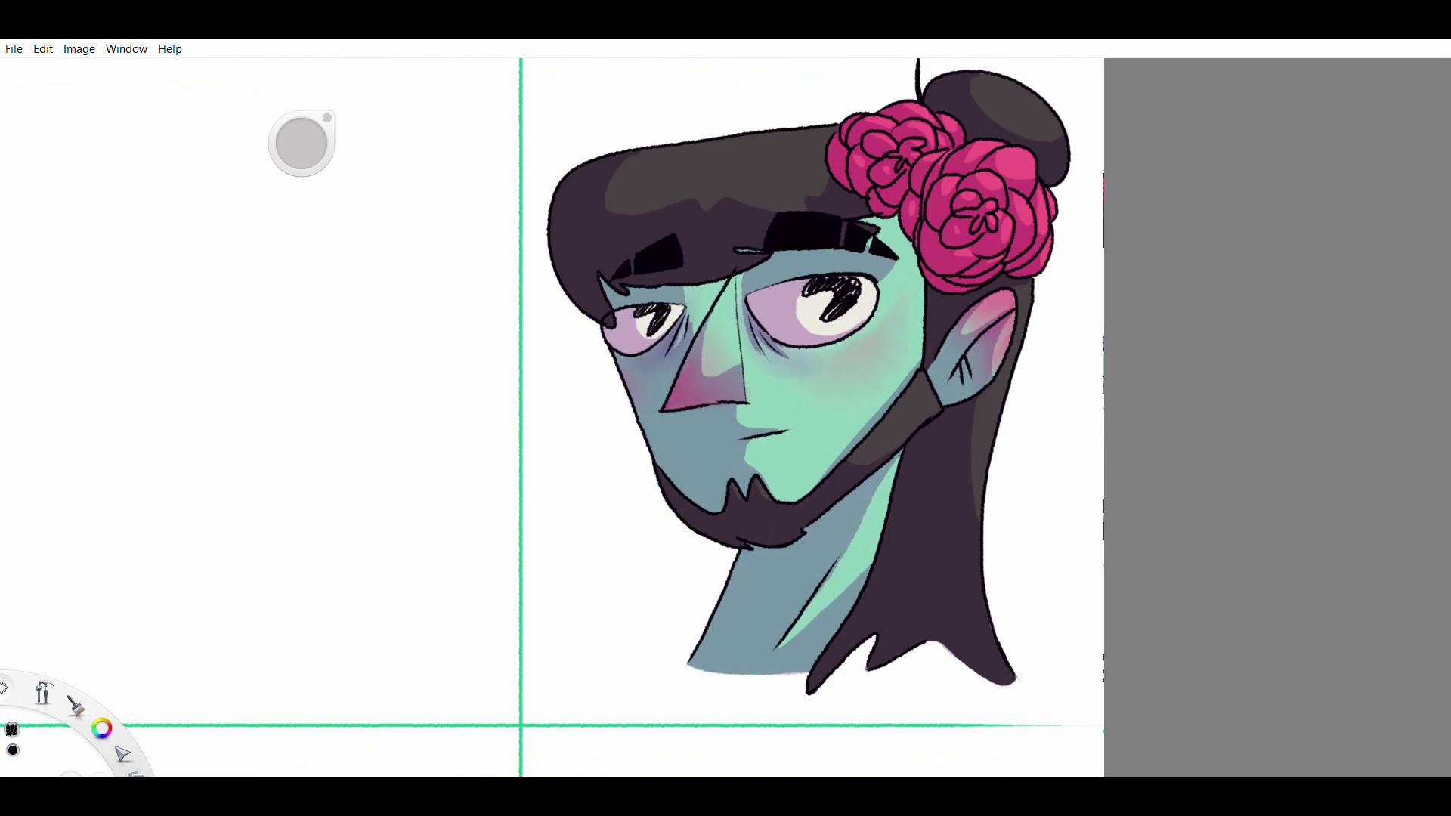
# - Hand-letter the name "Marduk" in black beside the base of the character's neck
pyautogui.click(617, 673)
pyautogui.moveTo(536, 710)
pyautogui.mouseDown()
pyautogui.moveTo(636, 706)
pyautogui.moveTo(642, 676)
pyautogui.mouseUp()
pyautogui.moveTo(669, 680)
pyautogui.mouseDown()
pyautogui.moveTo(666, 641)
pyautogui.moveTo(692, 711)
pyautogui.mouseUp()
pyautogui.moveTo(699, 664); pyautogui.dragTo(729, 711)
pyautogui.scroll(-1, 756, 416)
pyautogui.press('space')
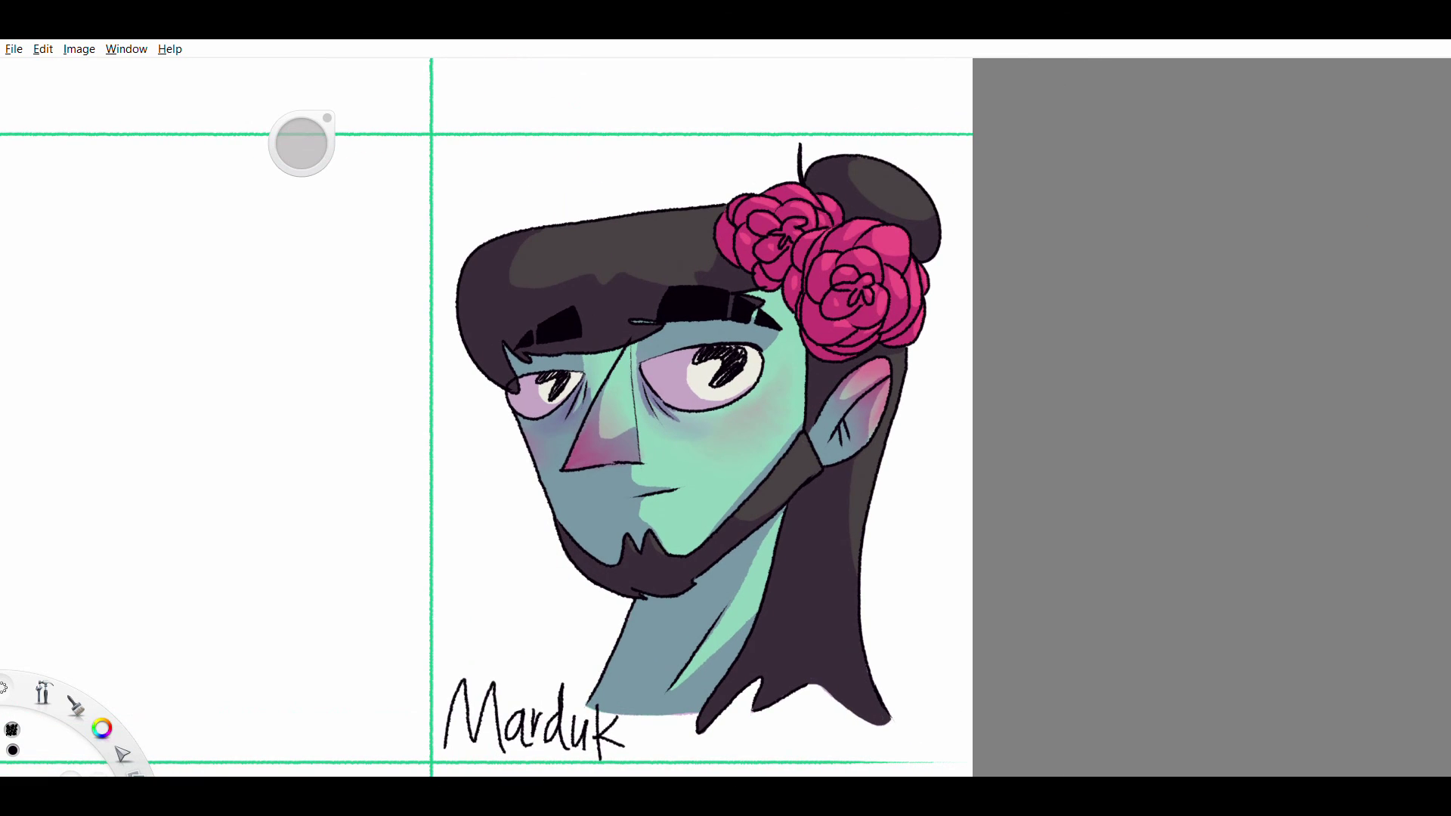